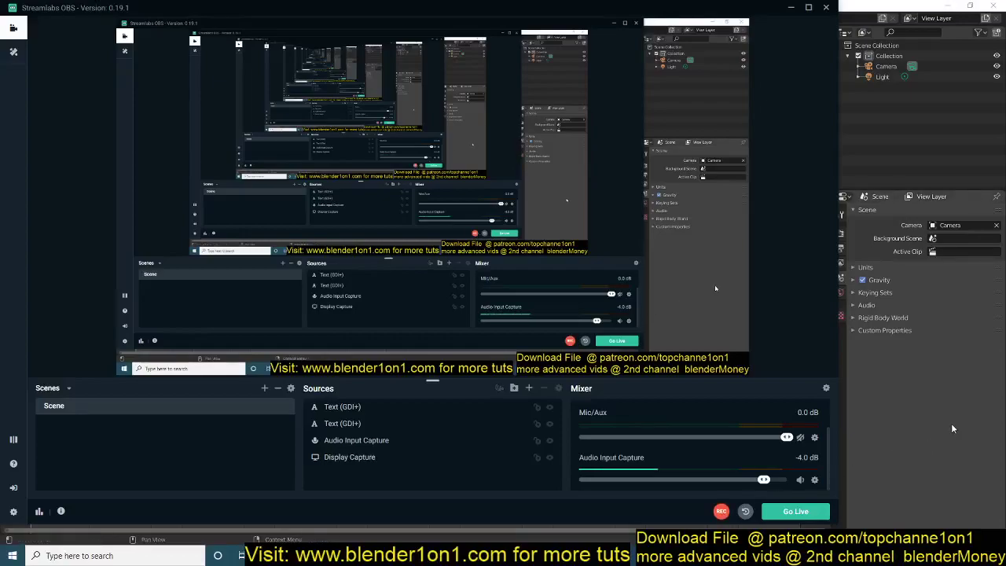
Step: Add a cube, scale it down to about -0.137 and place it near the world origin
shift+middle_drag(664, 260, 666, 283)
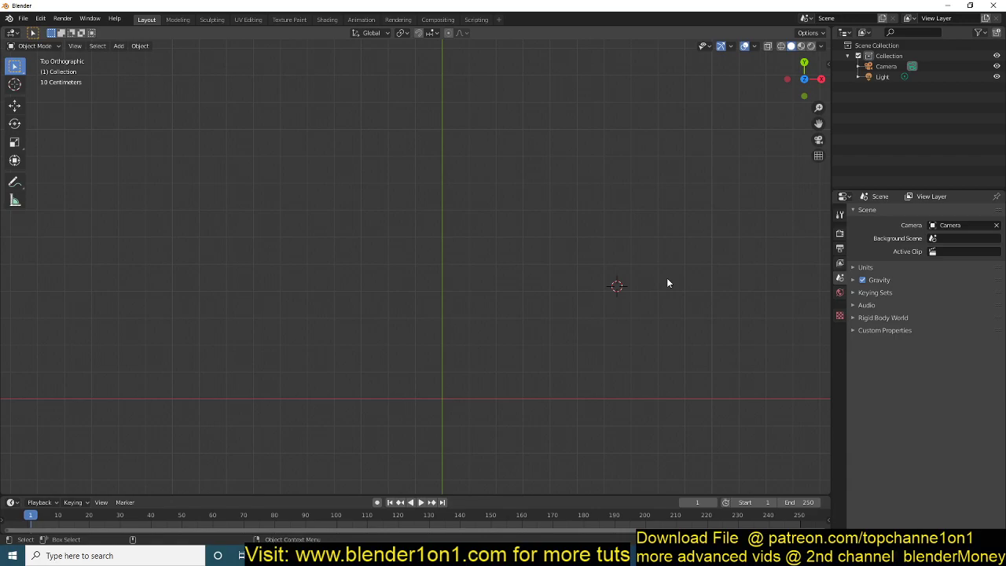
shift+middle_drag(667, 283, 564, 276)
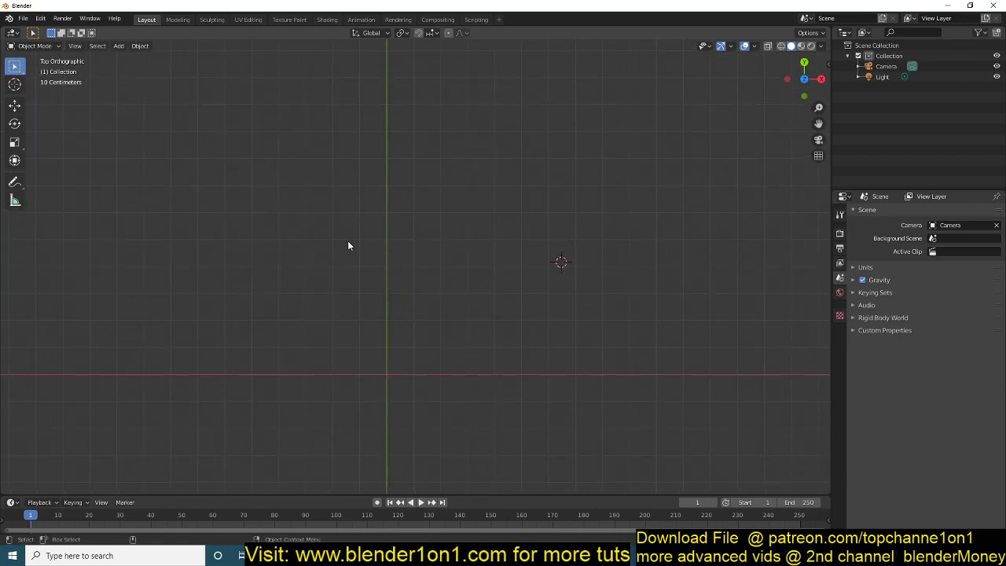
scroll(347, 246, up, 2)
shift+middle_drag(348, 246, 395, 195)
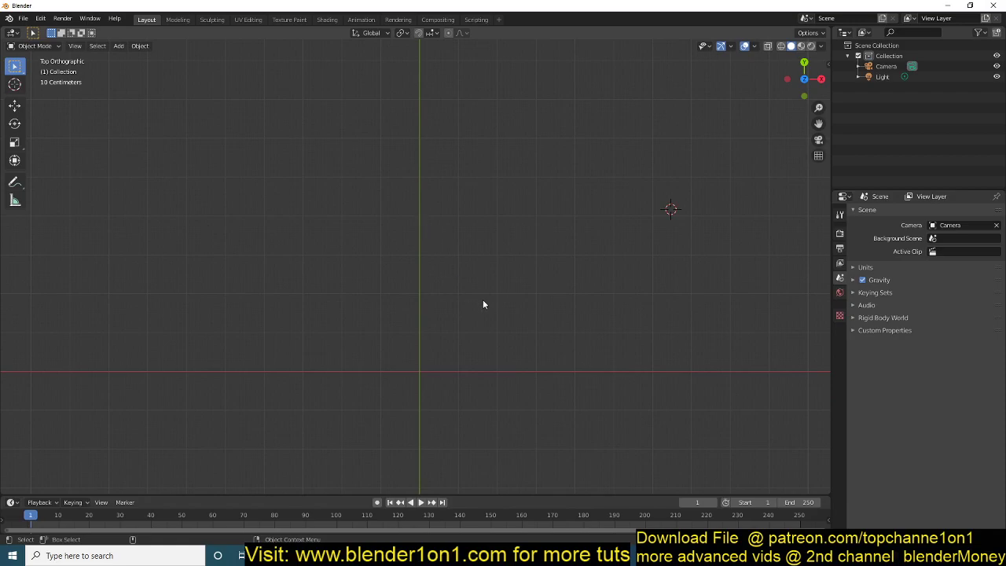
key(shift+a)
mouse_move(453, 249)
click(507, 249)
key(s)
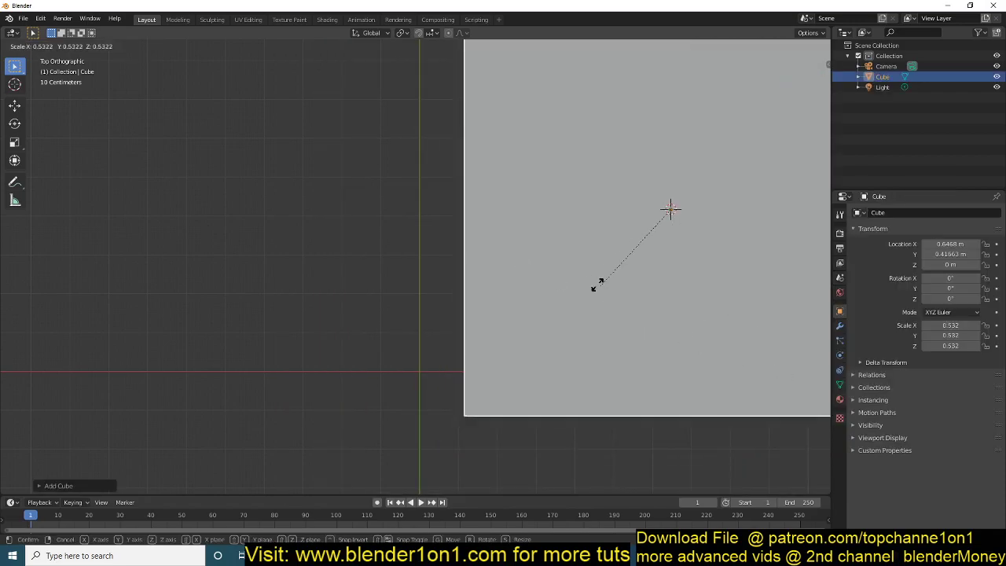
click(644, 211)
key(g)
click(476, 355)
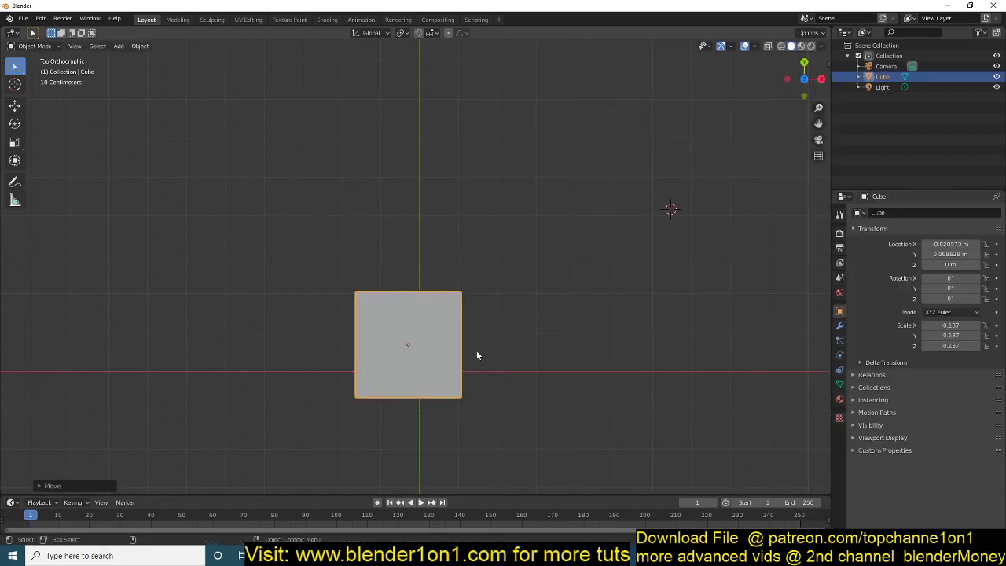
Step: Put the cube in Edit Mode with face selection, select only its +X side face and view it from the top
key(Tab)
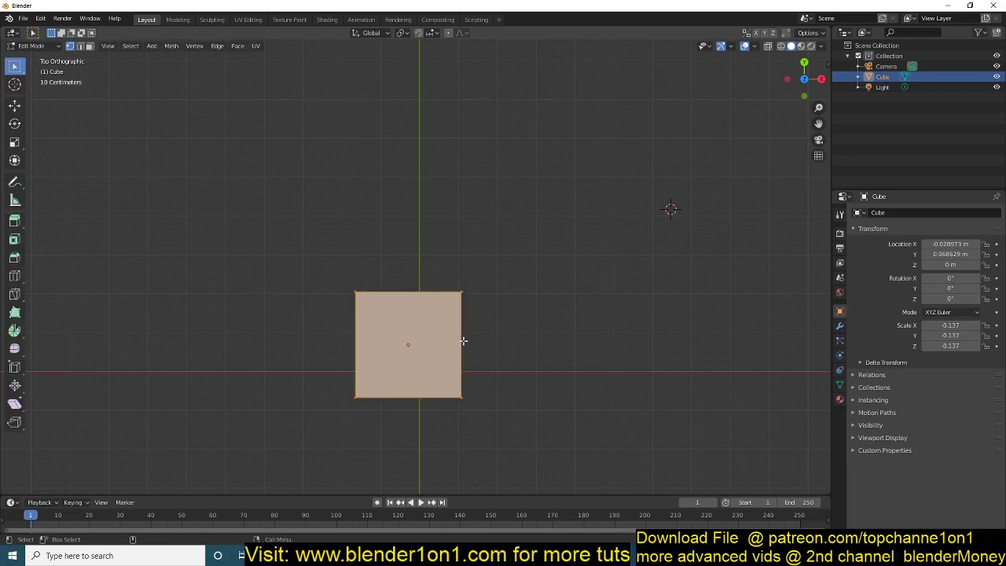
shift+middle_drag(462, 340, 417, 223)
scroll(514, 334, up, 1)
scroll(515, 334, down, 2)
key(KP_7)
scroll(477, 306, up, 1)
key(3)
key(alt+a)
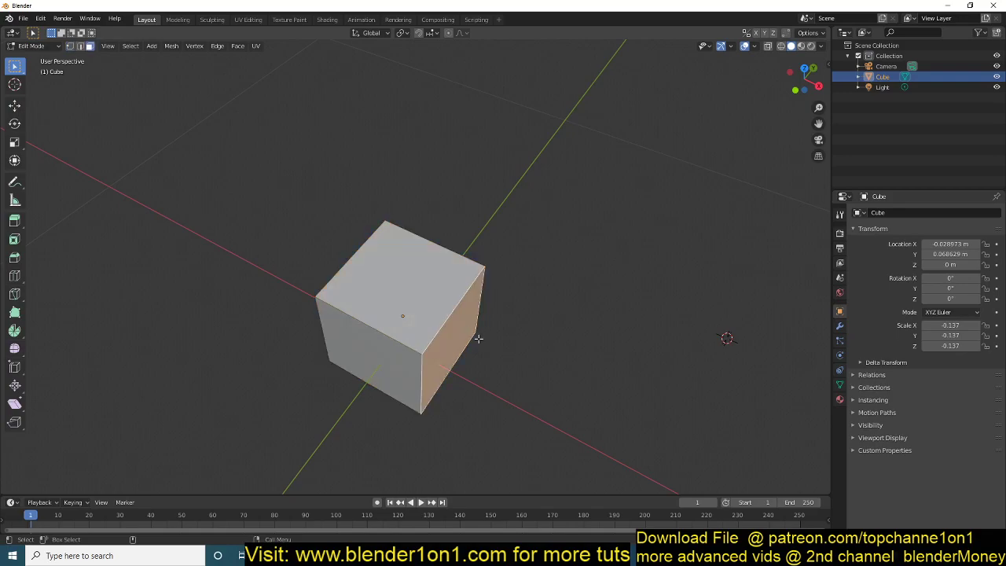
key(KP_7)
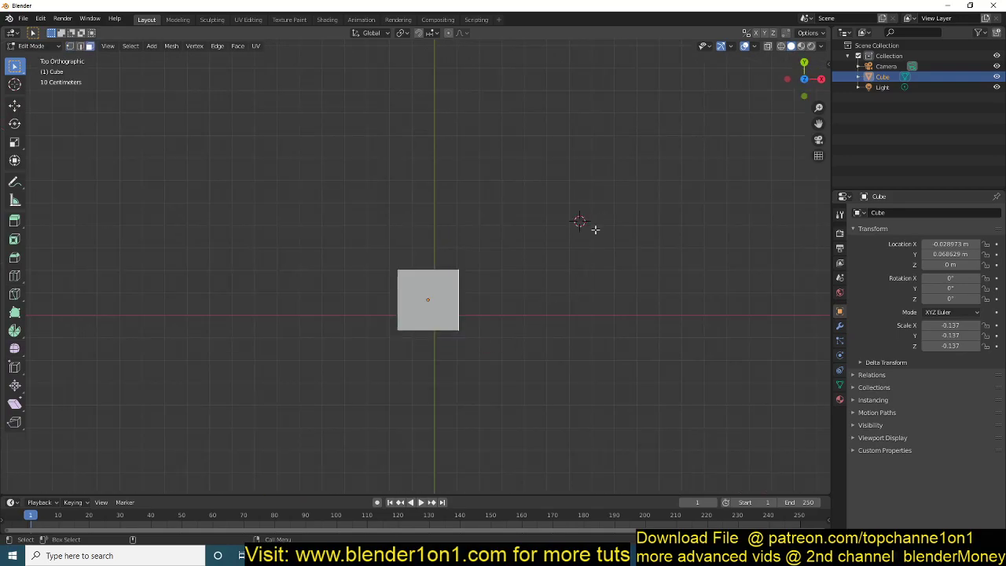
Step: Extrude the selected face through eight connected segments, curving out beyond the cube's +X side and back beneath it in top view
key(ctrl)
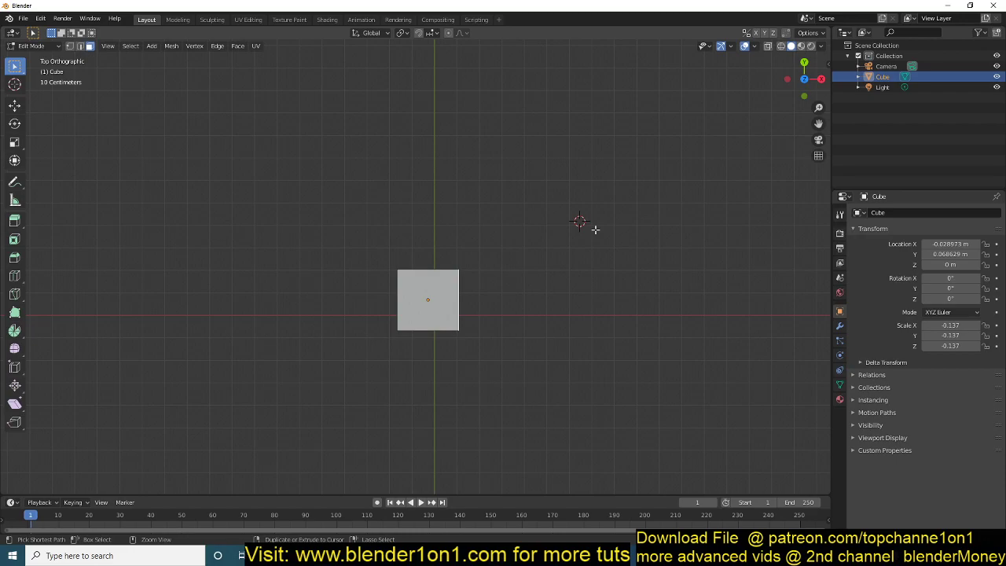
ctrl+right_click(595, 229)
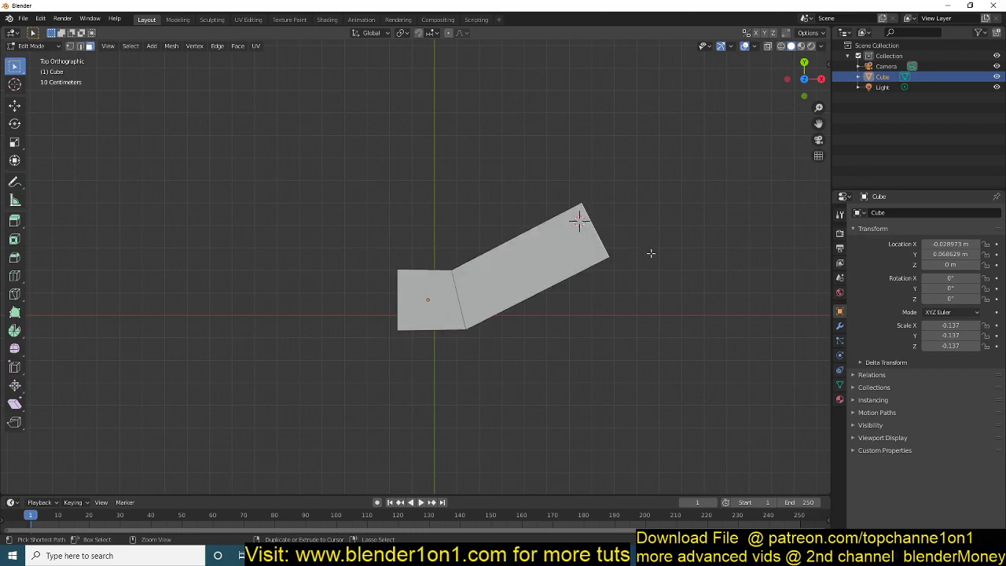
ctrl+right_click(668, 215)
ctrl+right_click(715, 304)
ctrl+right_click(710, 360)
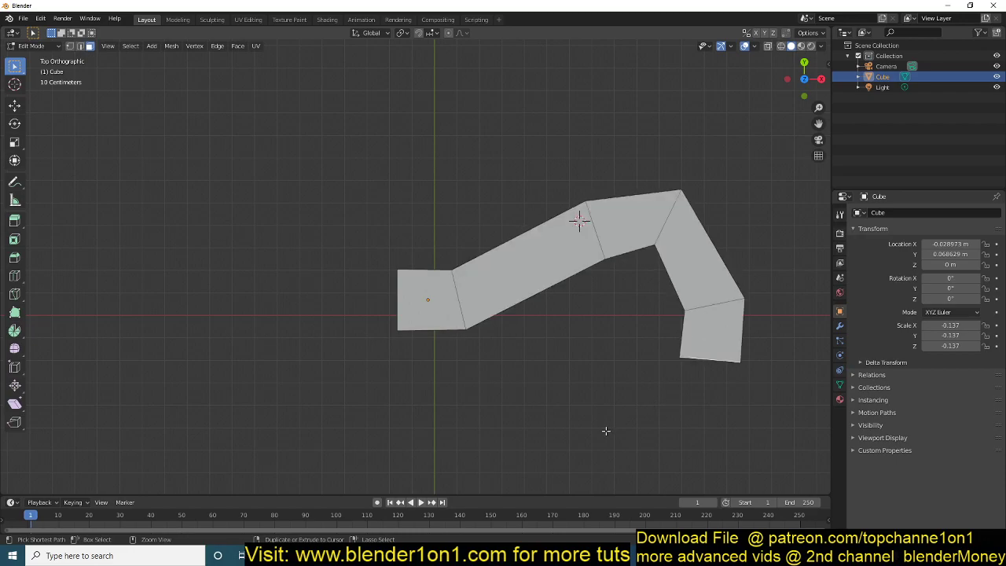
ctrl+right_click(606, 430)
ctrl+right_click(507, 450)
ctrl+right_click(385, 423)
ctrl+right_click(211, 328)
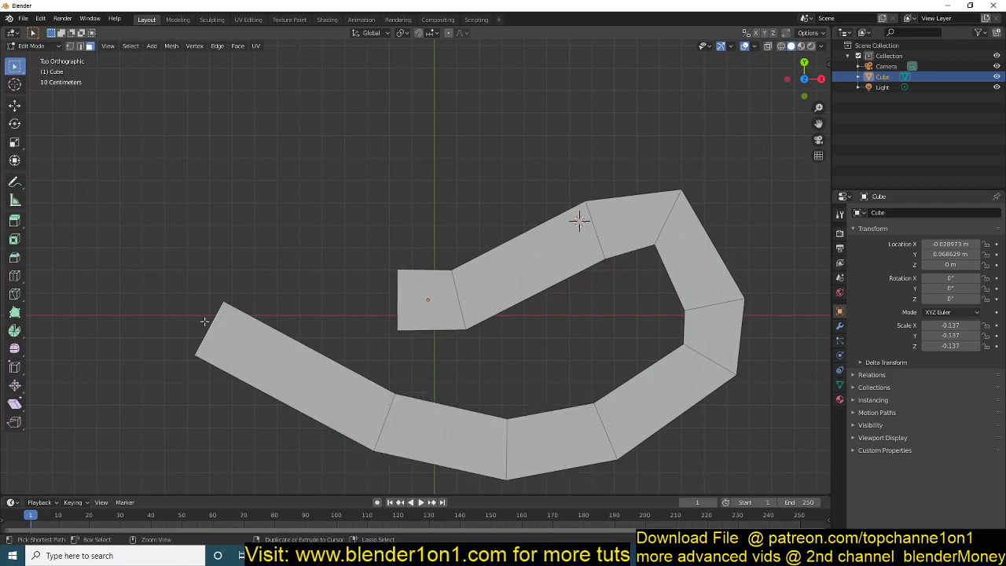
Step: Extrude six more segments up around the -X side and over the cube, and return to Object Mode to inspect the shape
ctrl+right_click(180, 220)
ctrl+right_click(272, 143)
ctrl+right_click(389, 91)
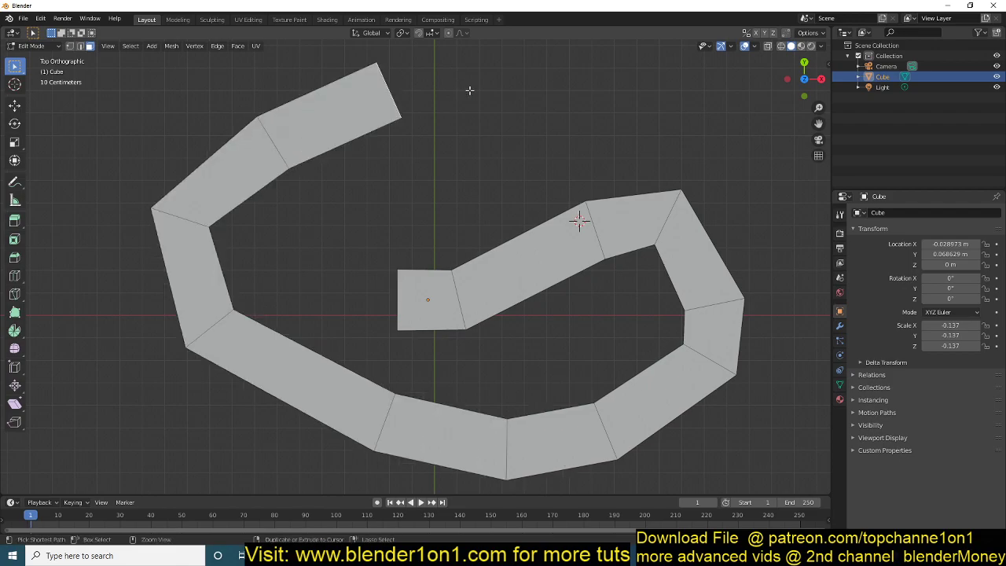
ctrl+right_click(495, 91)
ctrl+right_click(591, 94)
ctrl+right_click(711, 149)
key(Tab)
scroll(665, 295, down, 2)
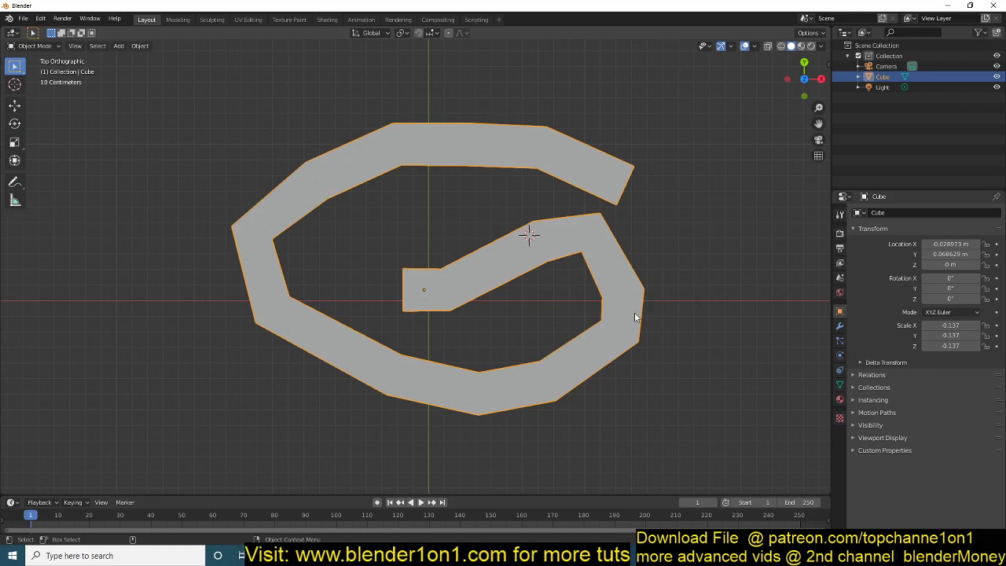
middle_drag(634, 312, 590, 182)
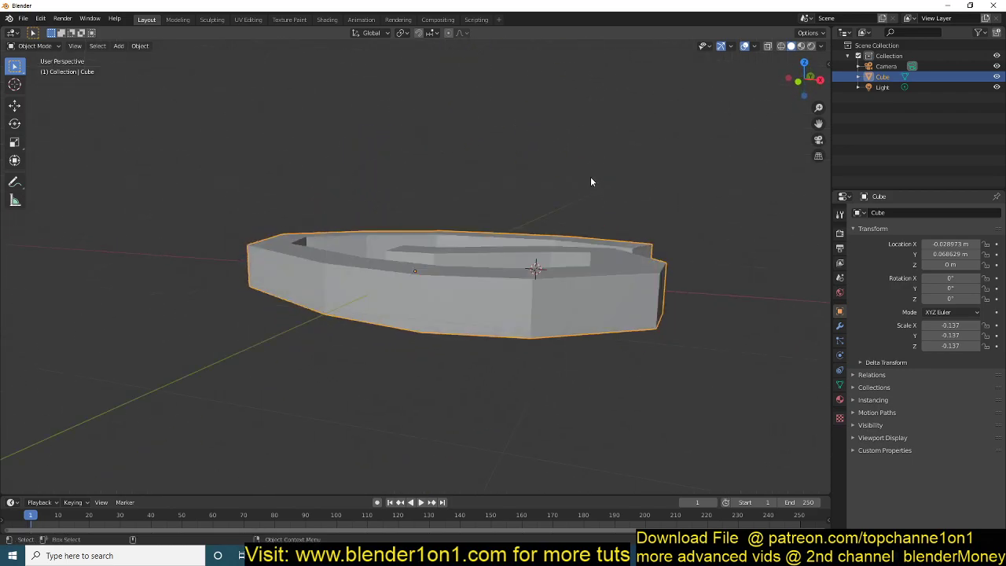
Step: Delete the extruded cube and place the 3D cursor near the world origin in top view
key(Delete)
key(KP_7)
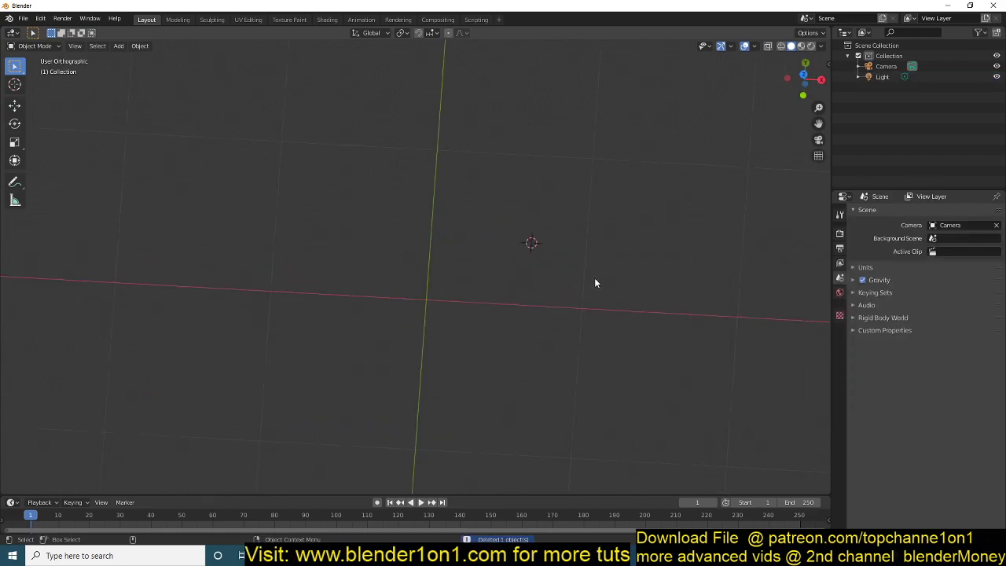
shift+middle_drag(591, 297, 596, 305)
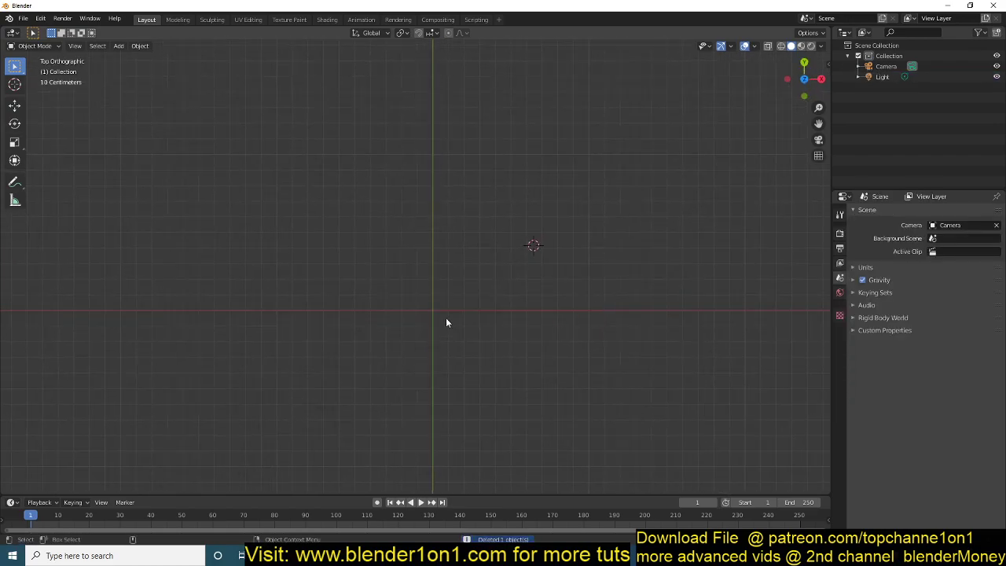
shift+right_click(432, 316)
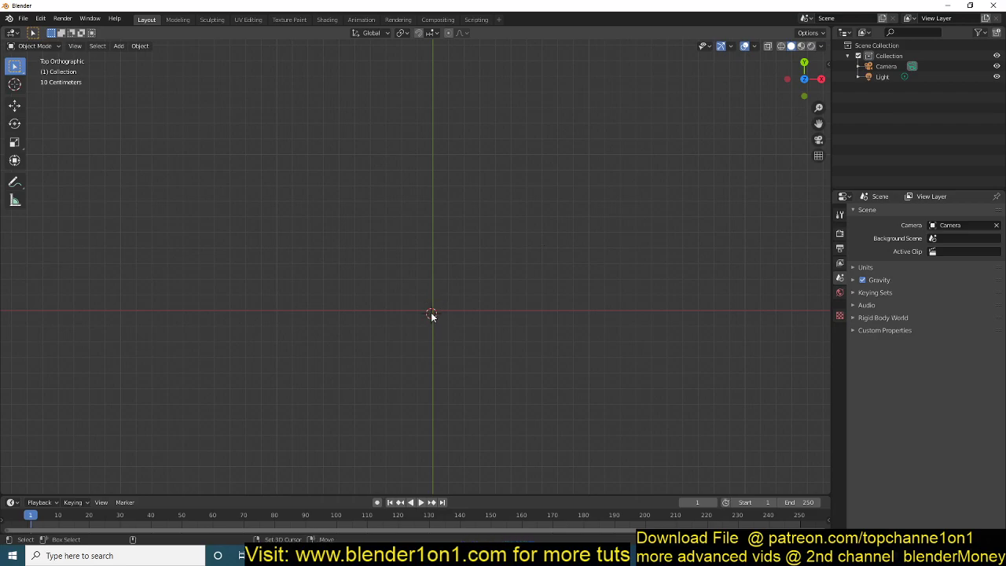
right_click(431, 312)
key(Escape)
Step: Add a plane at the 3D cursor and rotate it 90° about the X axis in front view
key(shift+a)
mouse_move(456, 288)
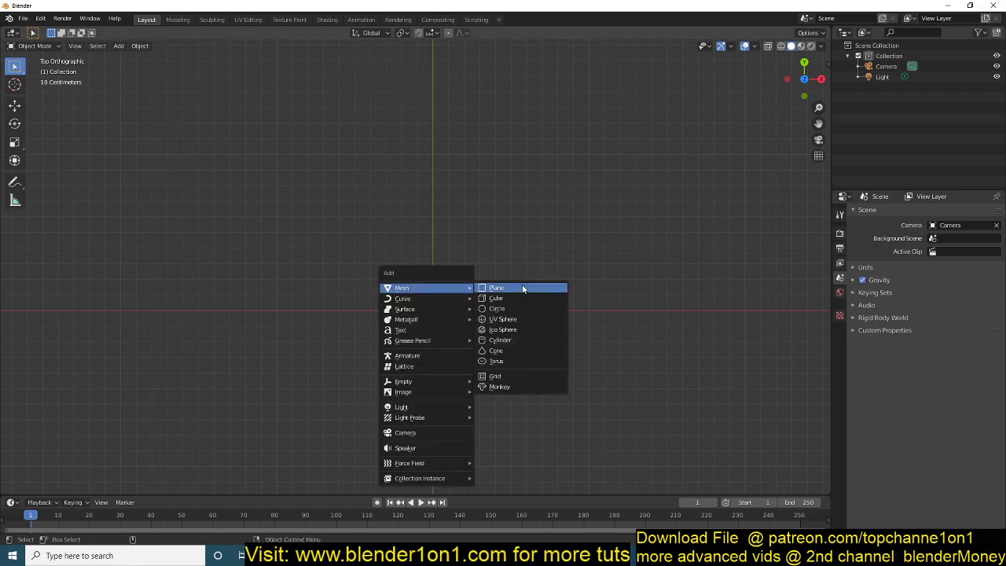
click(515, 288)
key(KP_1)
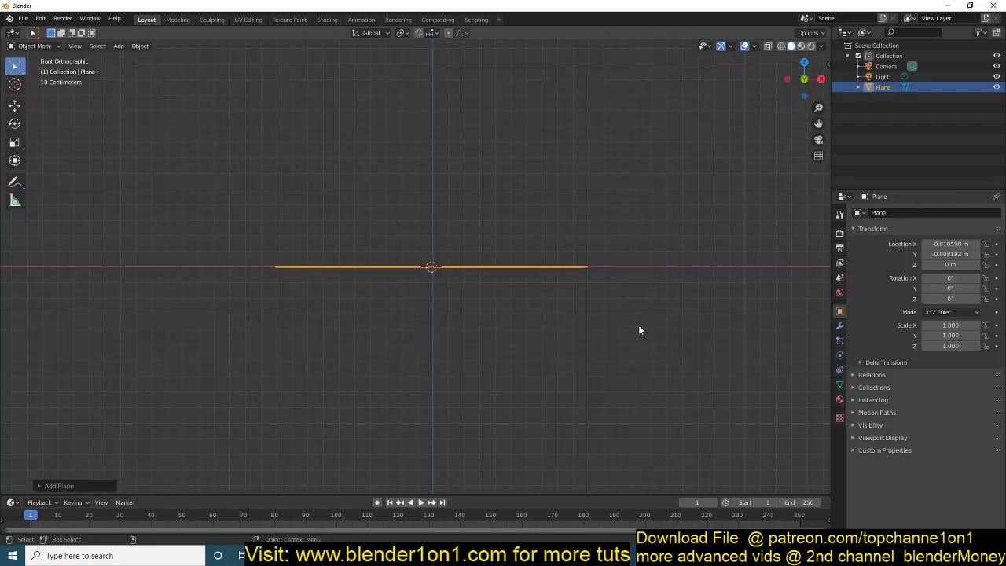
key(r)
key(x)
key(9)
key(0)
key(Return)
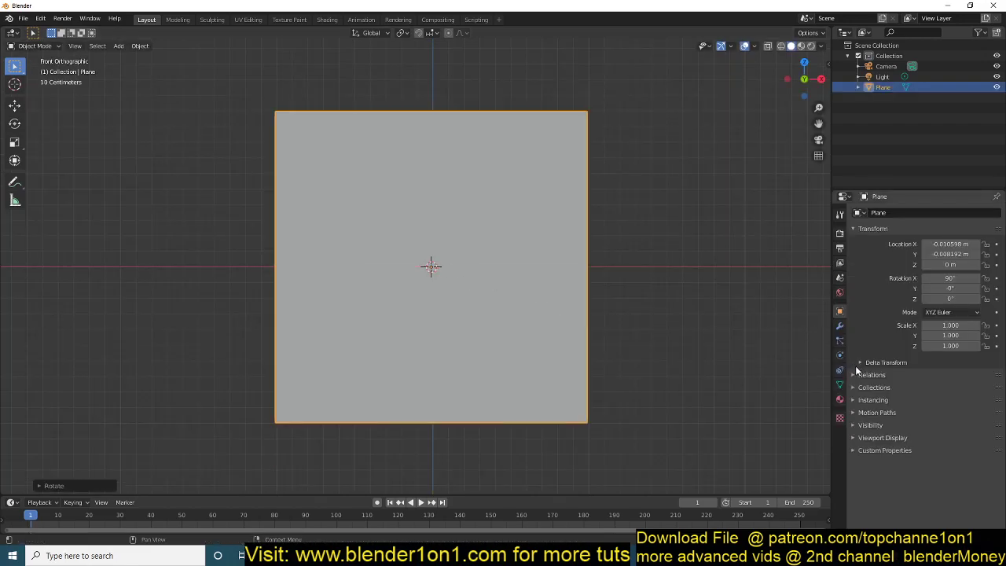
Step: Add a Skin modifier to the plane
click(839, 325)
click(943, 211)
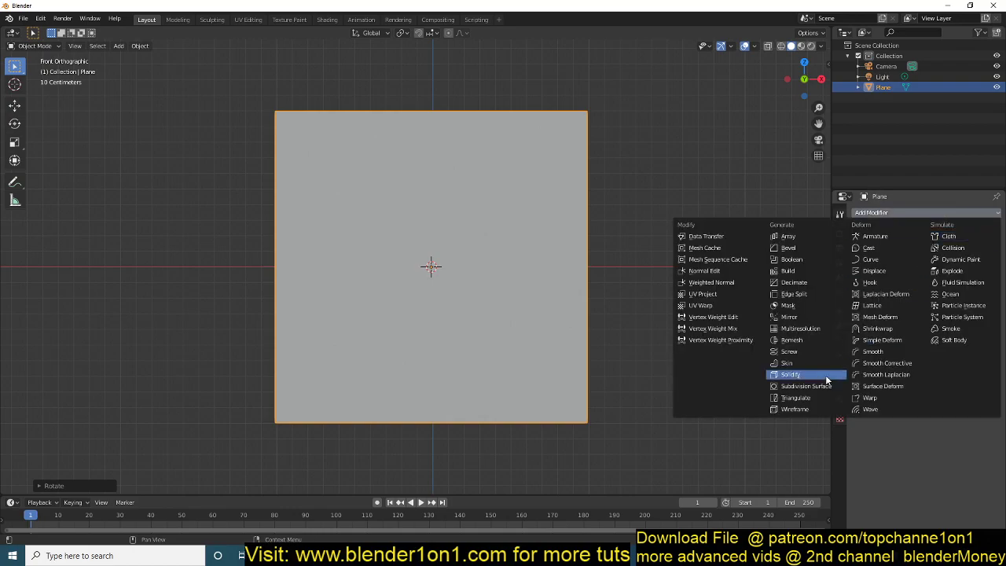
click(802, 363)
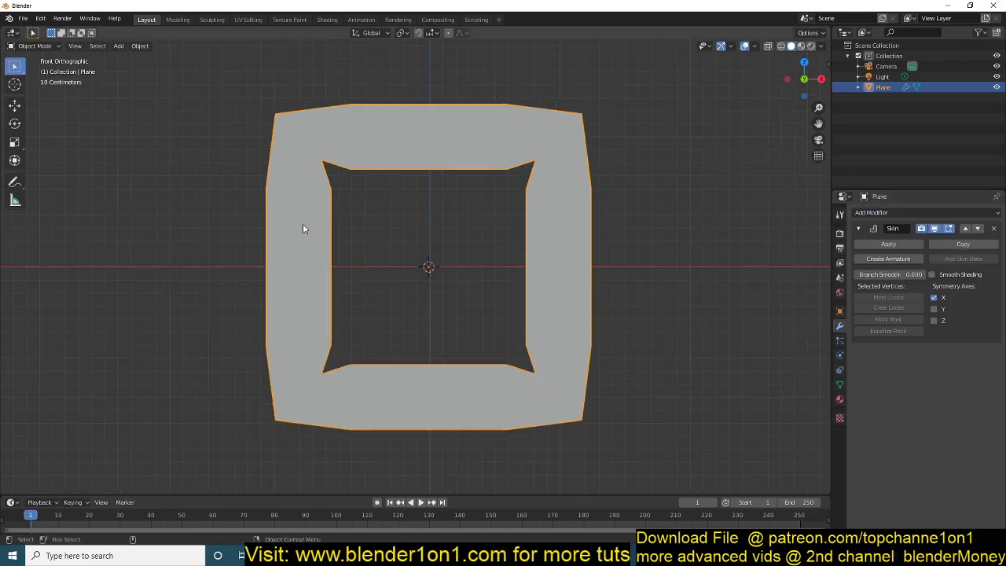
Step: In wireframe Edit Mode, delete the plane's two +X side vertices and select the upper remaining vertex
key(Tab)
key(1)
key(z)
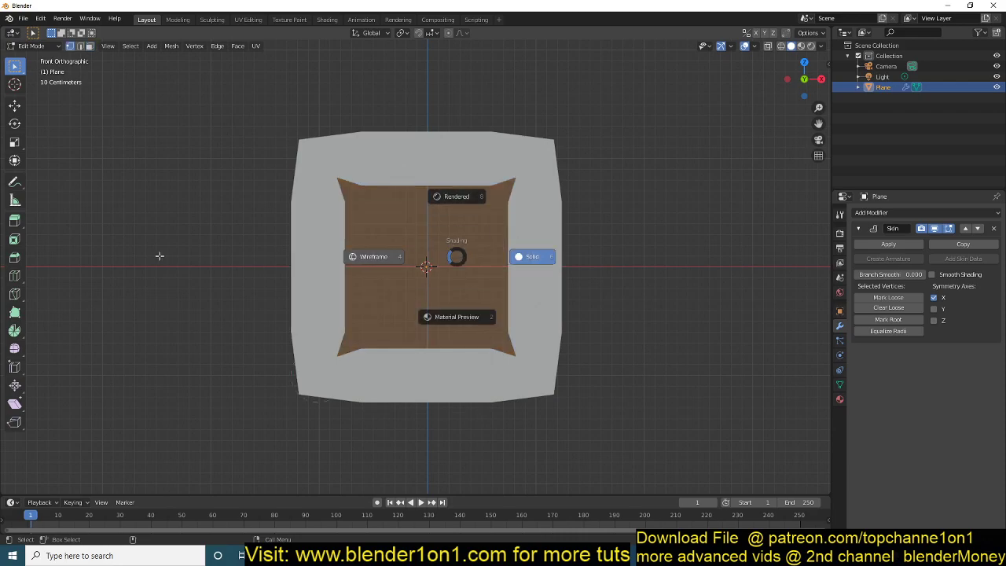
click(160, 256)
click(553, 154)
shift+click(539, 361)
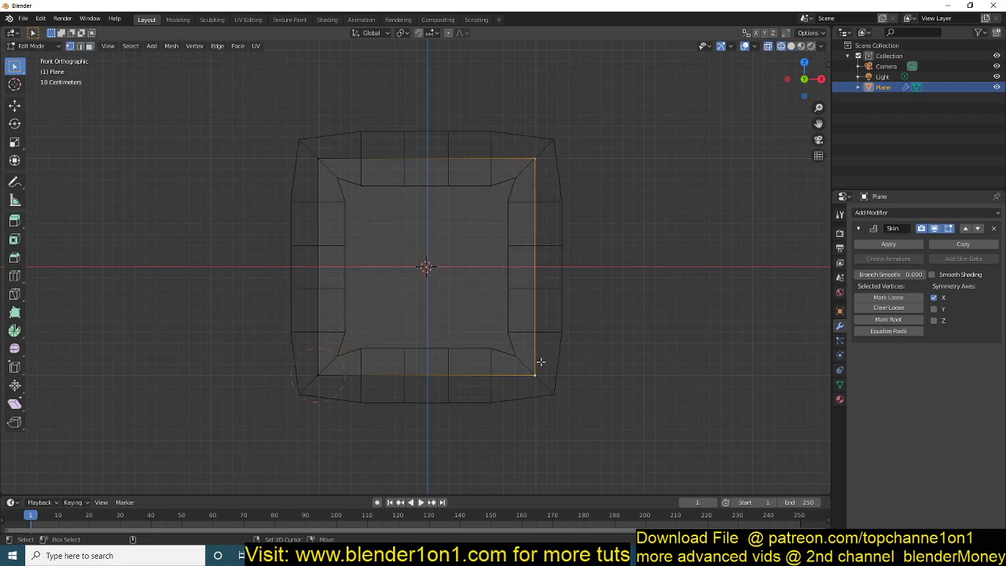
key(x)
click(539, 360)
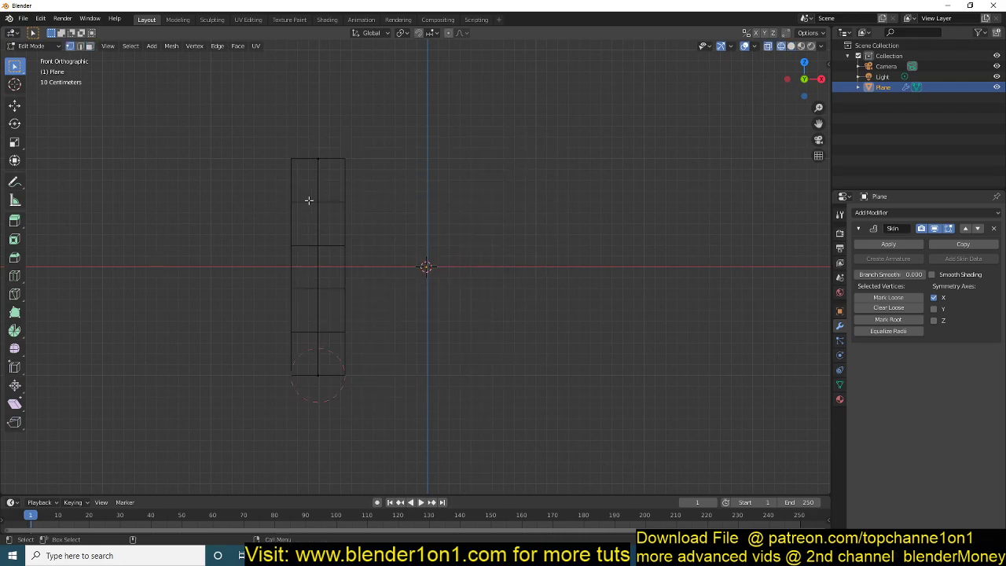
click(317, 194)
Step: In Object Mode, scale the skinned edge down to a short stub and move it onto the world origin
key(Tab)
key(g)
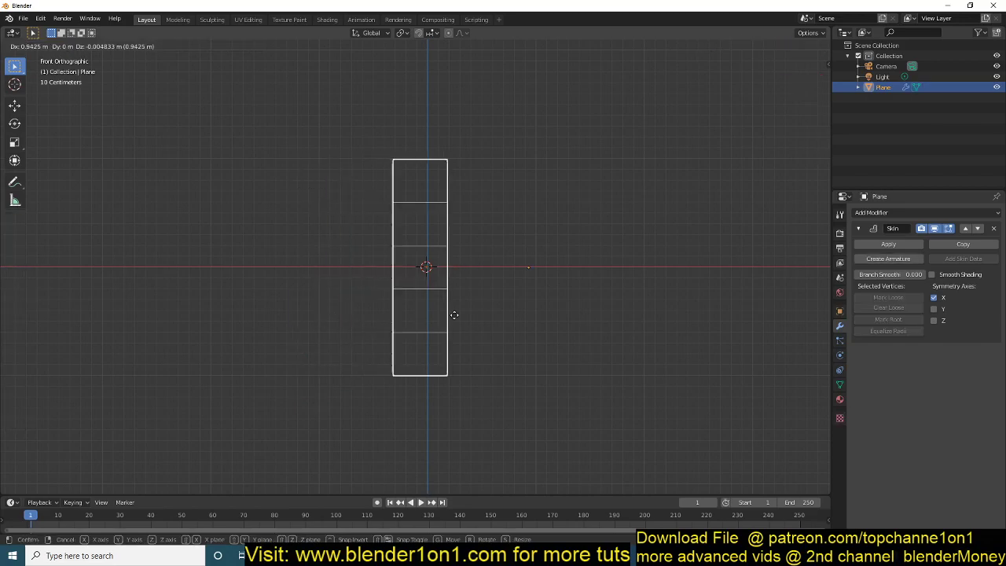
click(458, 294)
key(s)
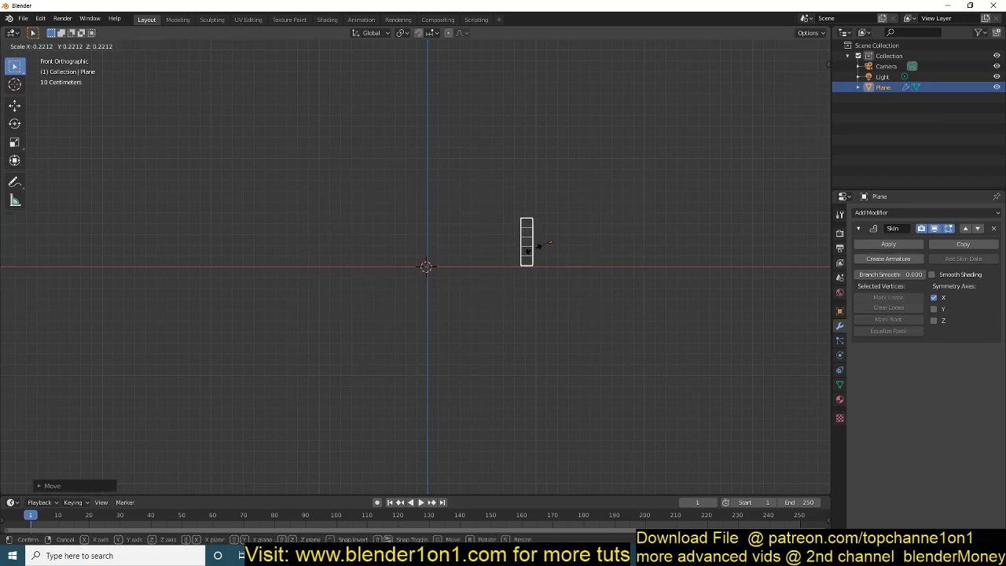
click(541, 252)
key(g)
click(437, 269)
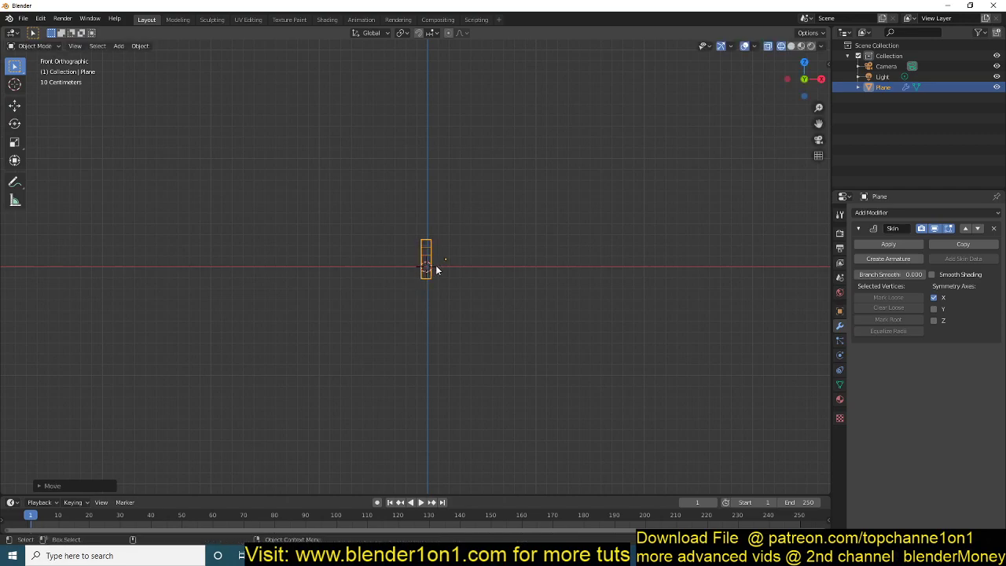
Step: In Edit Mode, extrude the stub's upper vertex through three segments leaning up toward +X to form the trunk
shift+middle_drag(436, 270, 453, 305)
scroll(454, 303, up, 4)
key(Tab)
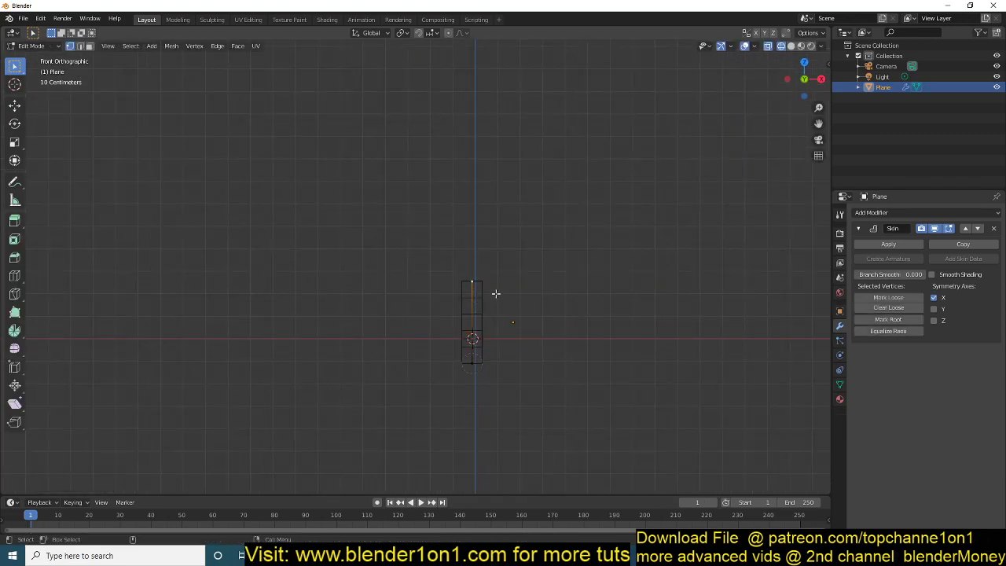
ctrl+right_click(525, 243)
ctrl+right_click(556, 191)
ctrl+right_click(565, 149)
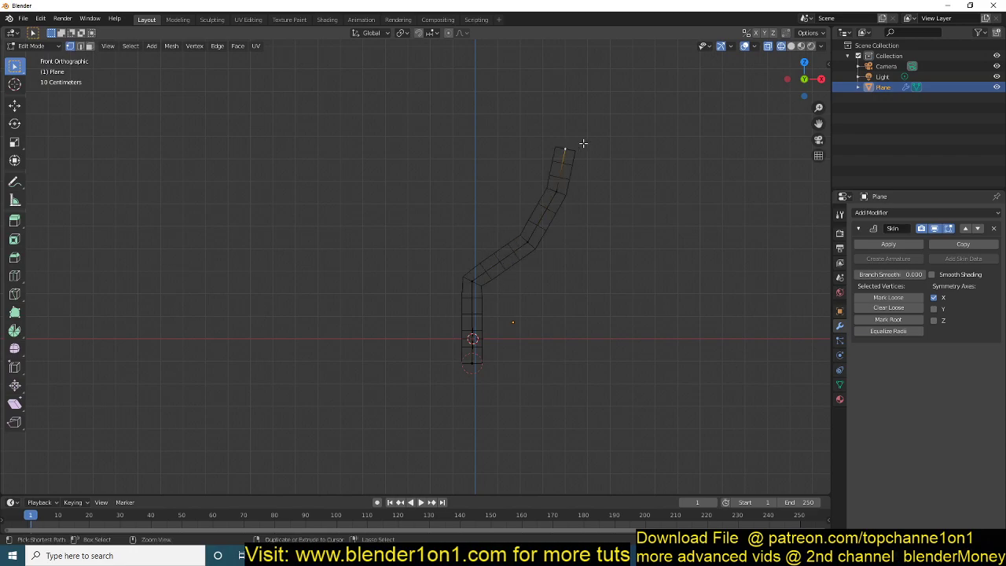
Step: Extrude a three-segment branch up toward -X from the trunk's first bend above the stub
click(524, 243)
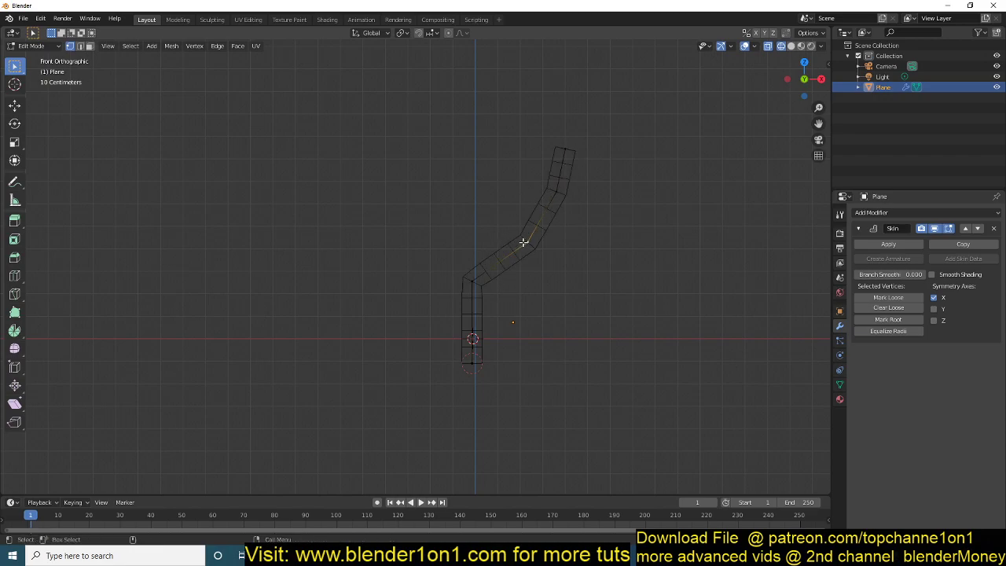
ctrl+right_click(462, 222)
ctrl+right_click(403, 175)
ctrl+right_click(385, 148)
Step: Extrude a two-segment side branch up toward +X from the second joint of the -X branch
click(405, 172)
ctrl+right_click(453, 146)
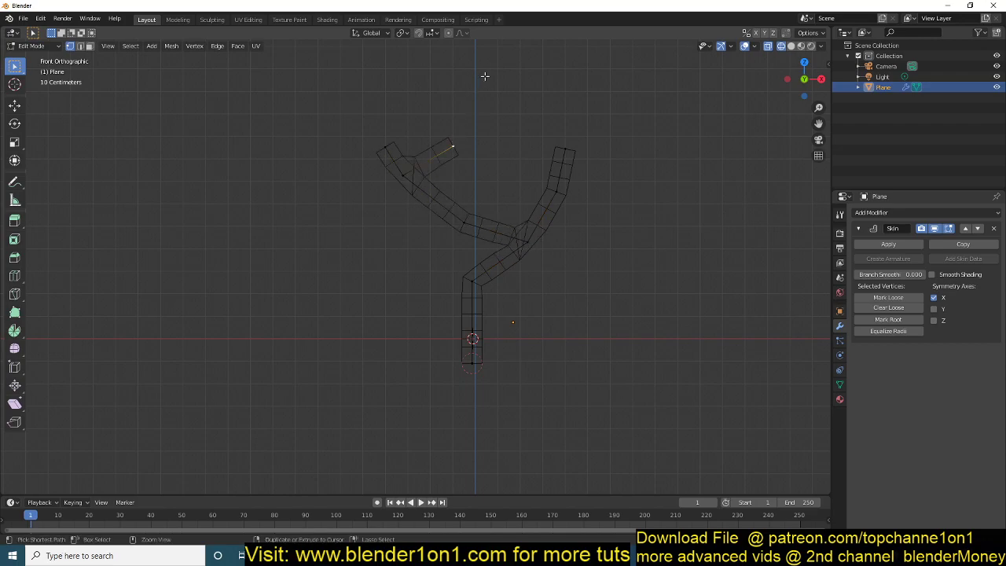
ctrl+right_click(484, 76)
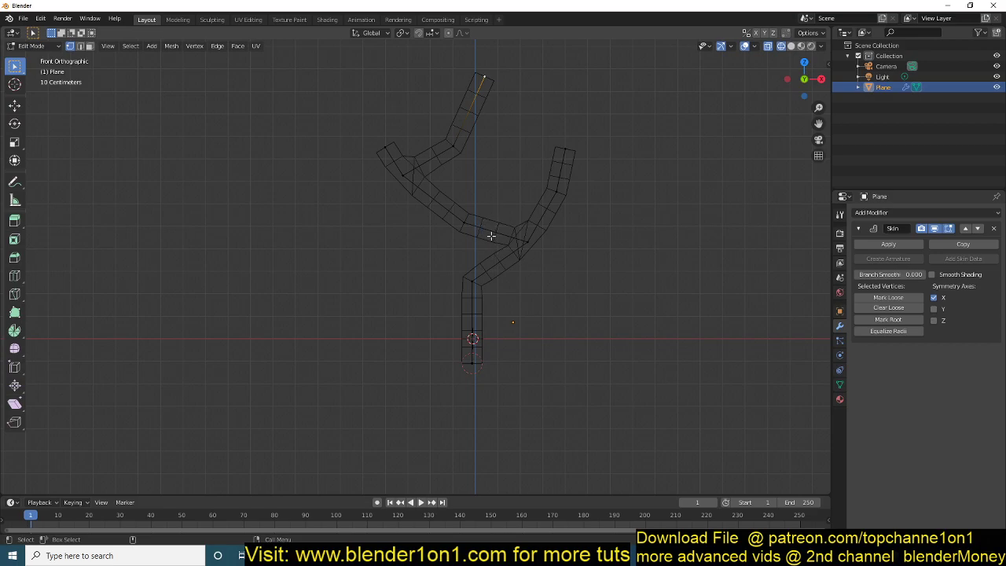
Step: Extrude a two-segment side branch from the first joint of the -X branch, leaning out of the front plane
key(KP_3)
middle_drag(438, 252, 386, 270)
click(348, 236)
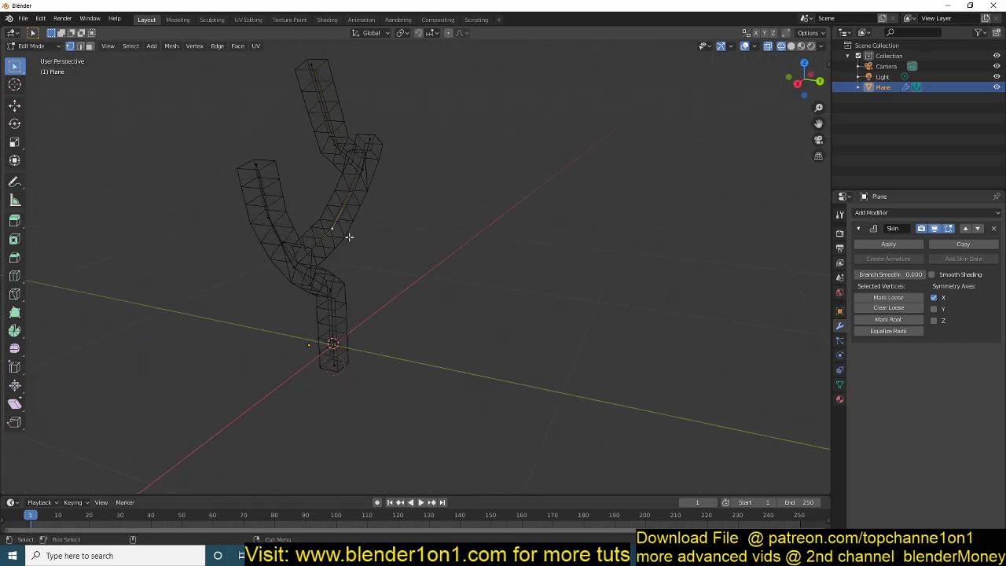
ctrl+right_click(403, 213)
ctrl+right_click(438, 162)
Step: Extrude a three-segment branch outward and up from the stub's upper vertex at the base of the trunk
middle_drag(445, 172, 476, 238)
click(500, 280)
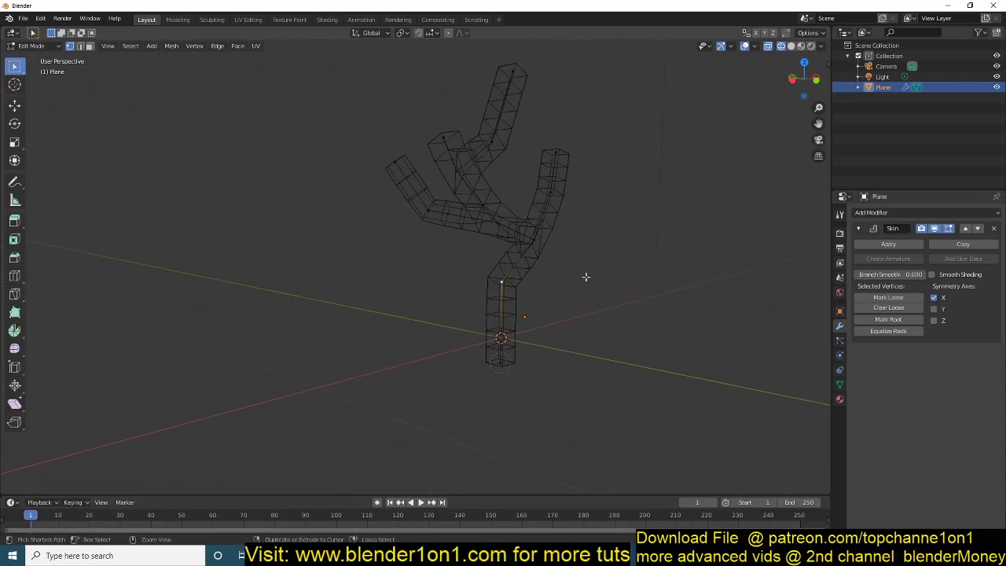
ctrl+right_click(586, 277)
ctrl+right_click(621, 200)
ctrl+right_click(635, 155)
Step: Extrude a bent branch upward from the trunk joint just below the trunk's tip
middle_drag(635, 154, 625, 194)
click(567, 182)
middle_drag(566, 182, 478, 164)
ctrl+right_click(482, 163)
ctrl+right_click(517, 121)
ctrl+right_click(533, 103)
Step: In Object Mode, display the tree in solid shading and enable Smooth Shading on the Skin modifier
key(Tab)
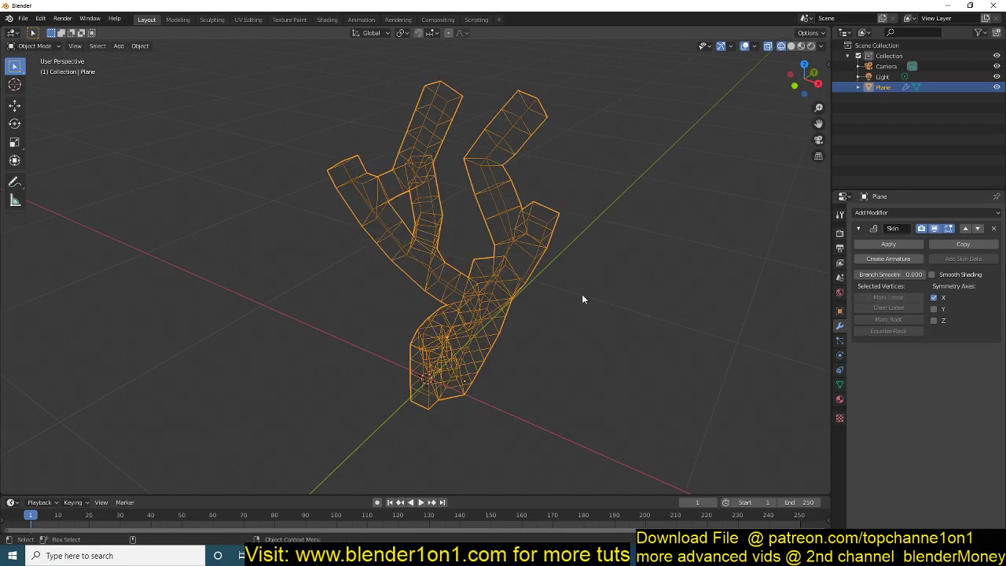
key(shift+z)
mouse_move(627, 280)
middle_down()
mouse_move(524, 226)
mouse_move(419, 236)
mouse_move(600, 312)
middle_up()
right_click(418, 236)
click(419, 233)
click(943, 274)
mouse_move(581, 261)
middle_down()
mouse_move(757, 256)
mouse_move(705, 248)
mouse_move(622, 260)
middle_up()
Step: Return to Edit Mode in wireframe and select the tip vertex of the -X branch's upper side branch
key(Tab)
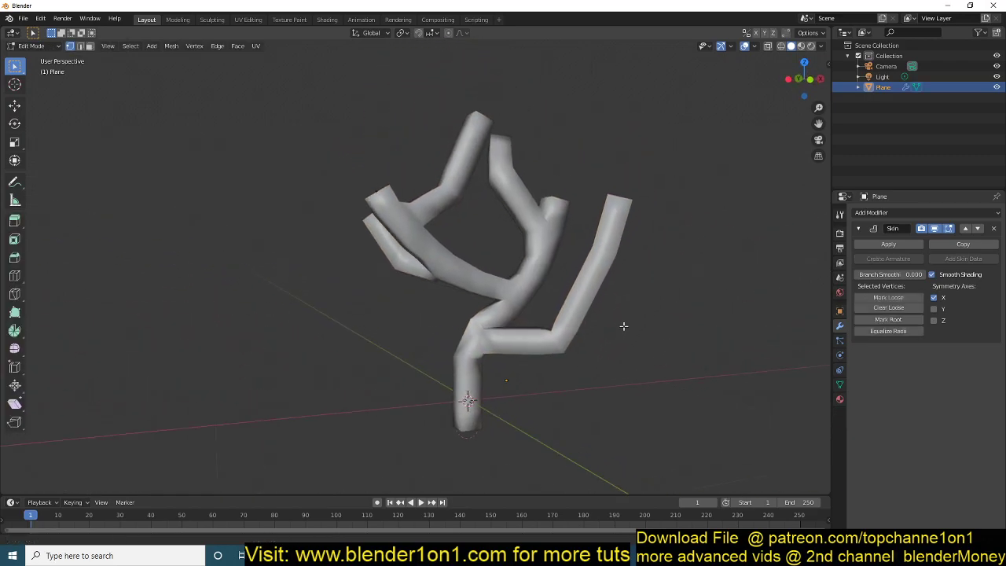
key(shift+z)
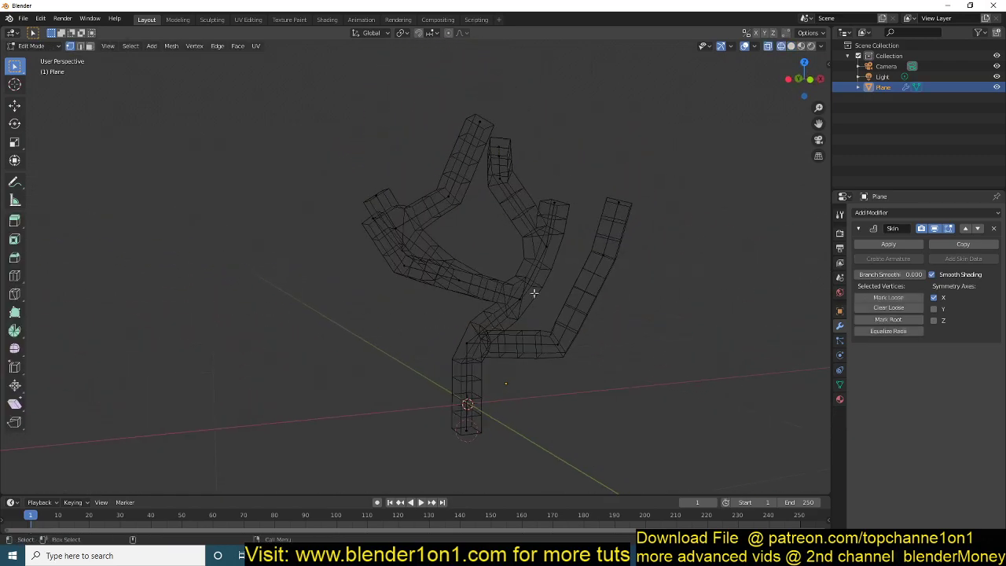
key(Tab)
key(Tab)
click(481, 119)
key(ctrl+a)
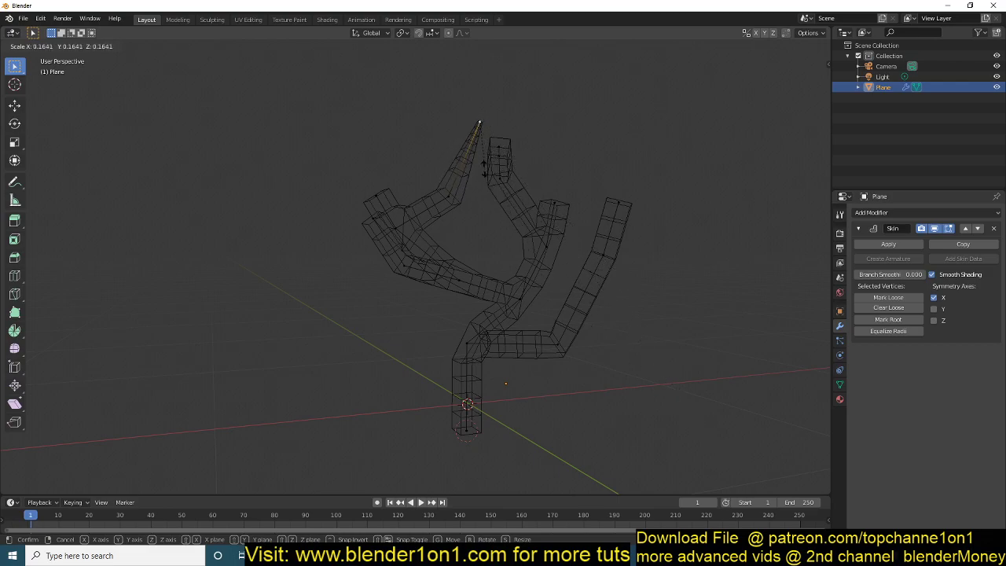
click(657, 411)
key(ctrl+a)
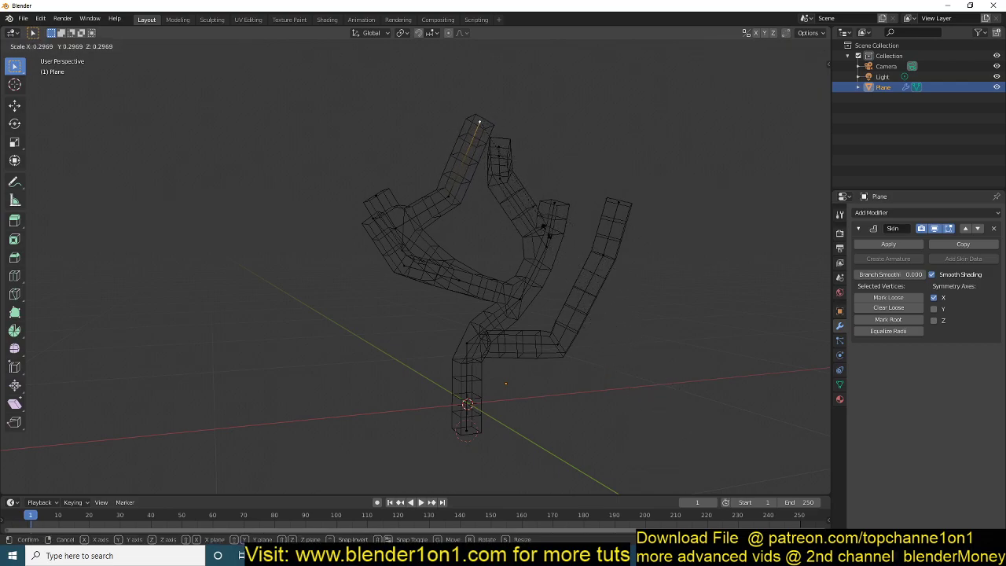
right_click(699, 442)
key(ctrl+a)
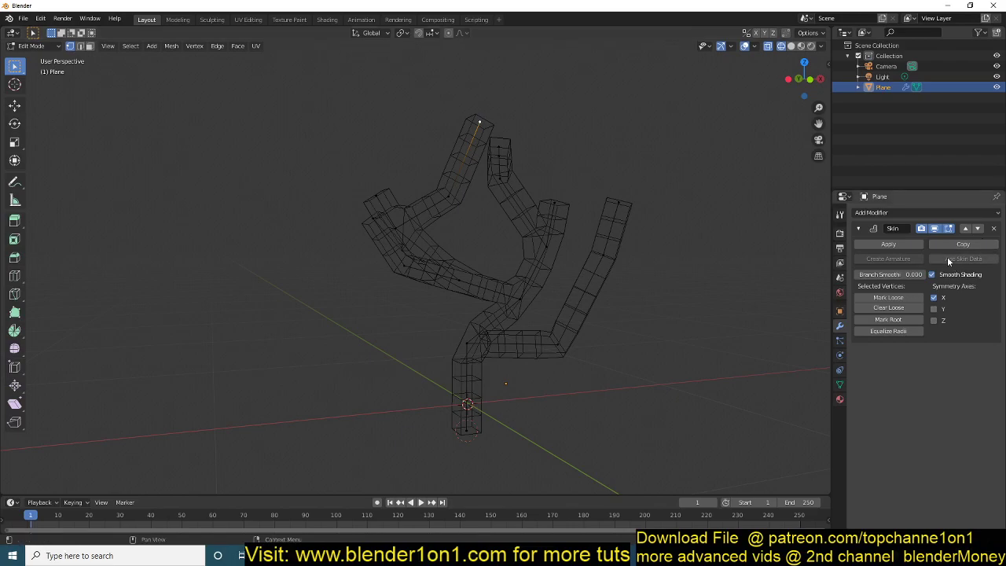
key(Escape)
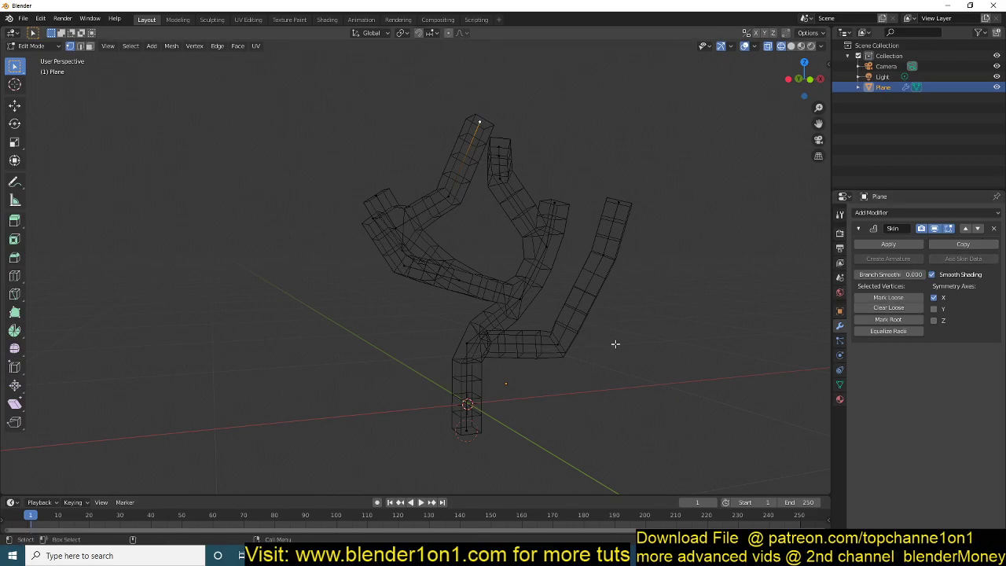
key(ctrl+a)
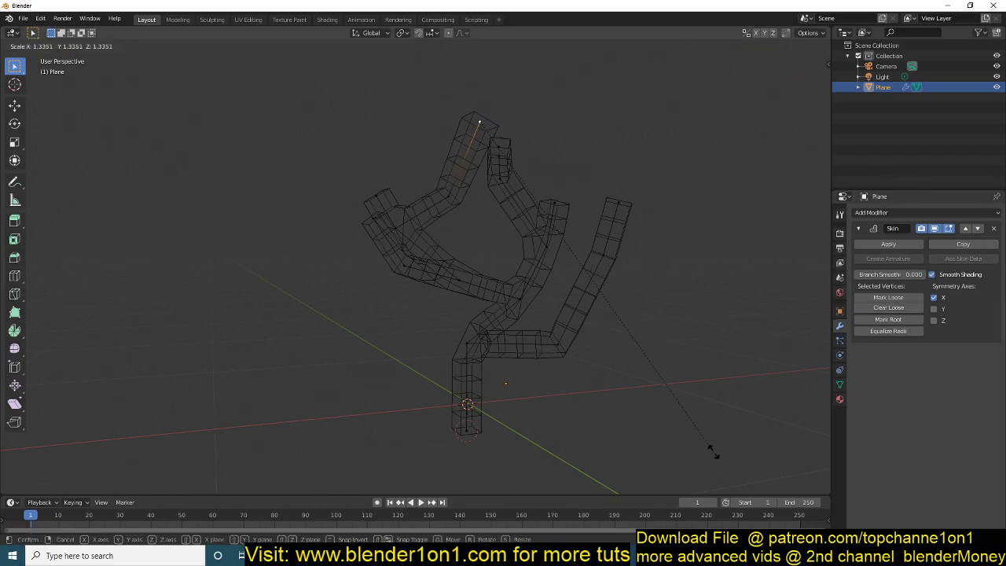
click(625, 325)
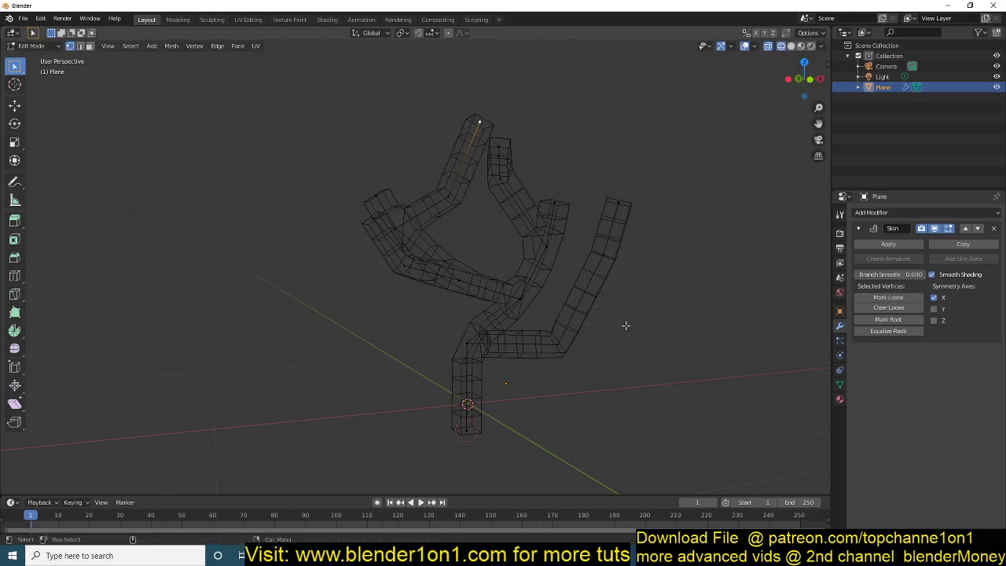
Step: In front view, enable proportional editing and resize the selected tip's skin to about 0.28 with a proportional size of about 1.46
key(KP_1)
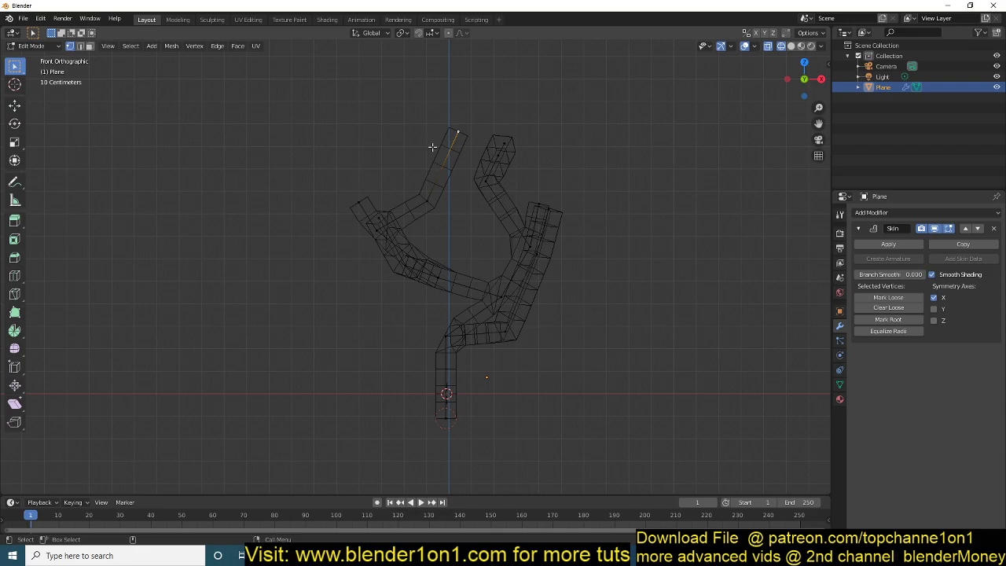
click(448, 33)
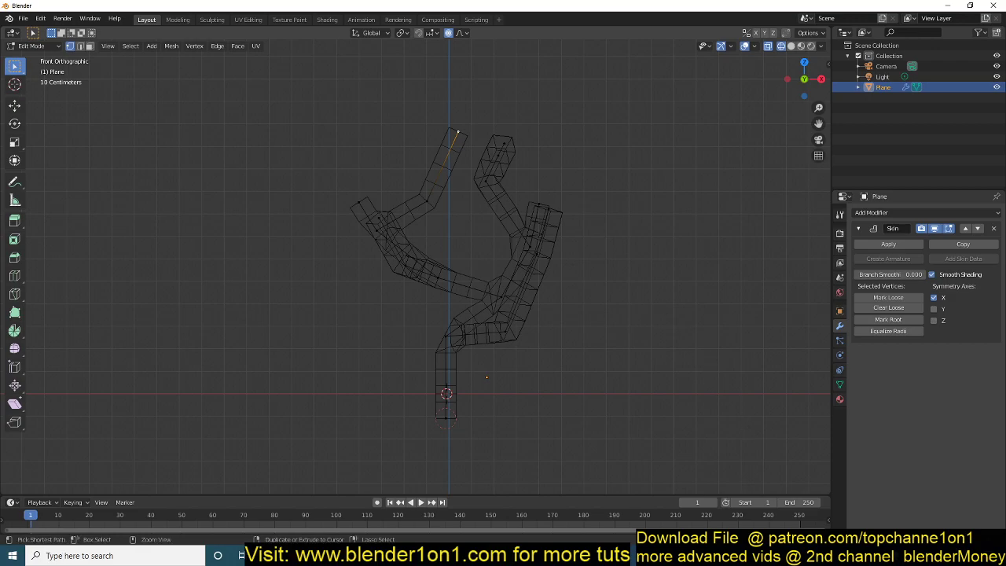
key(s)
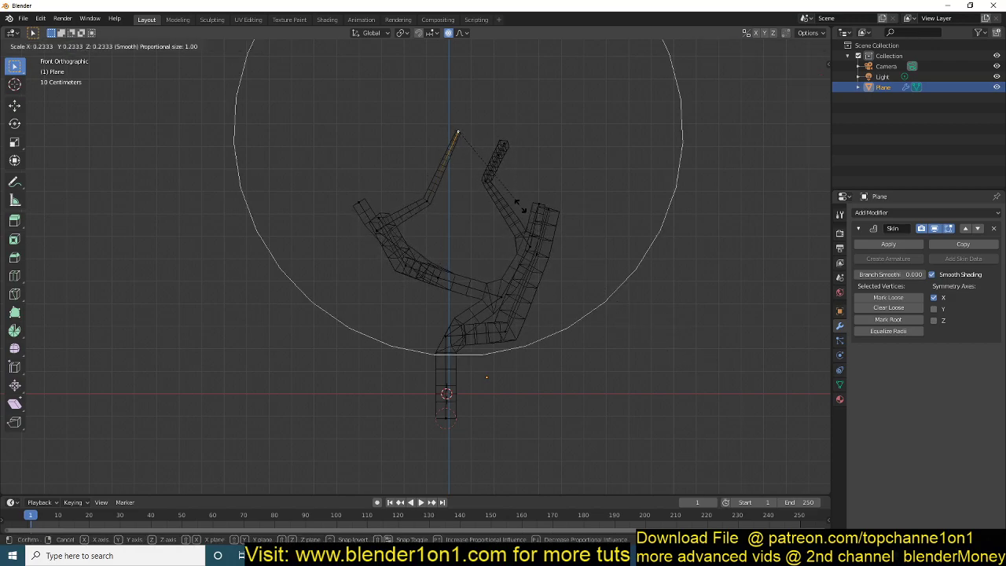
scroll(525, 211, down, 4)
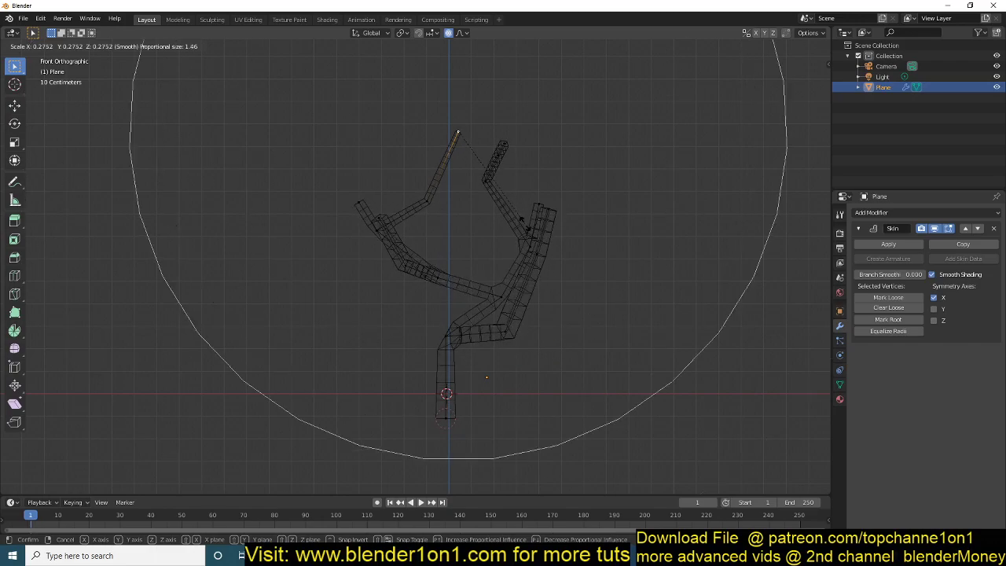
click(541, 205)
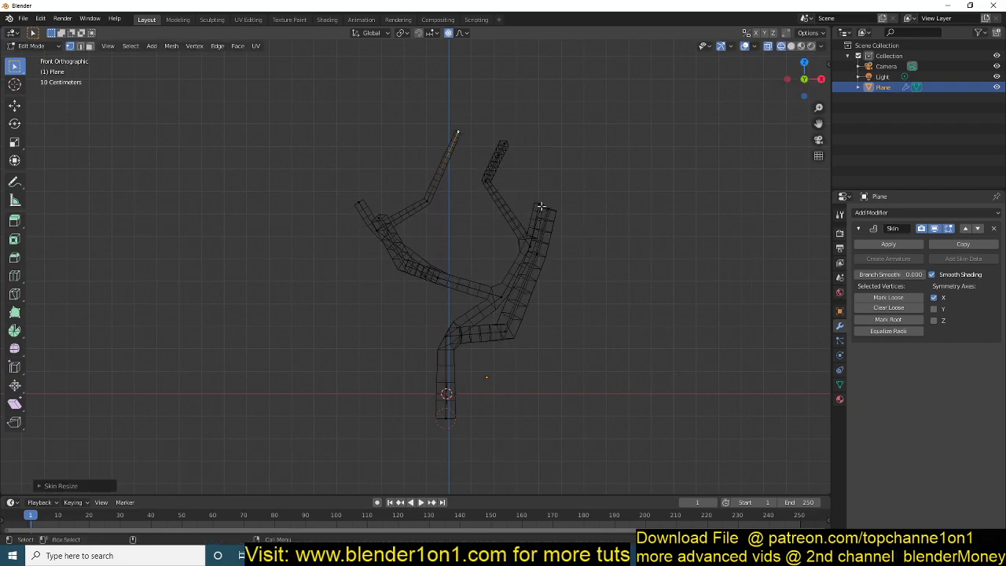
Step: In solid shading, resize the skin at the -X branch's tip to about 0.43 with a proportional size of about 0.68
key(shift+z)
mouse_move(531, 303)
middle_down()
mouse_move(610, 319)
mouse_move(674, 306)
mouse_move(443, 285)
middle_up()
key(Tab)
key(Tab)
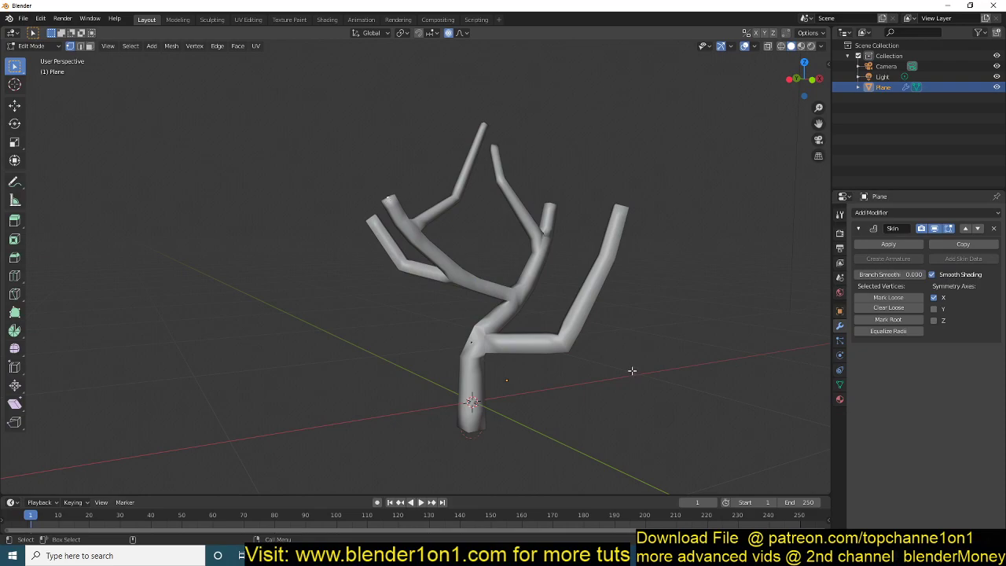
key(ctrl+a)
scroll(597, 345, up, 5)
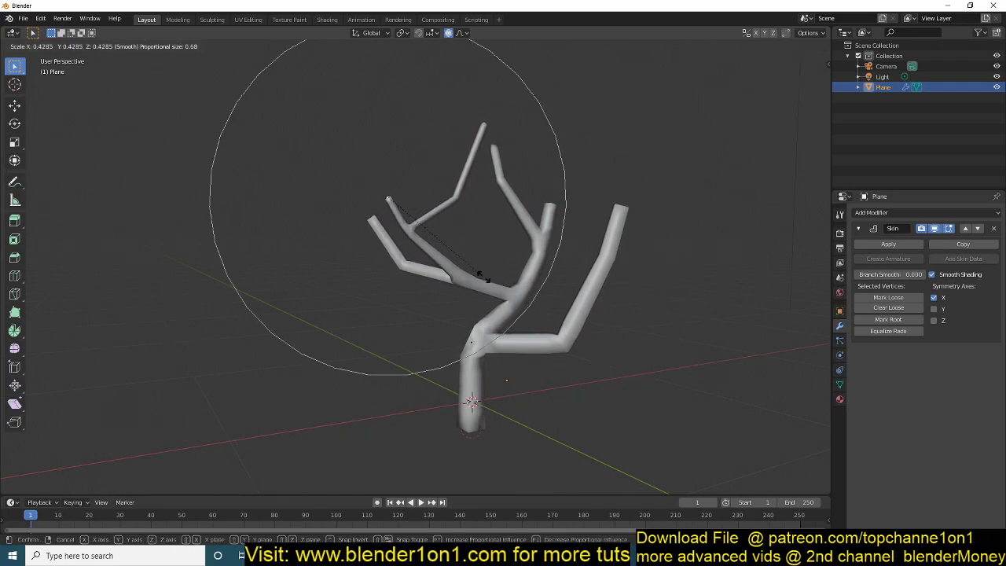
click(481, 275)
Step: Inspect the tapered tree in Object Mode, return to Edit Mode in wireframe, and deselect everything
key(Tab)
middle_drag(556, 392, 404, 326)
scroll(404, 326, up, 3)
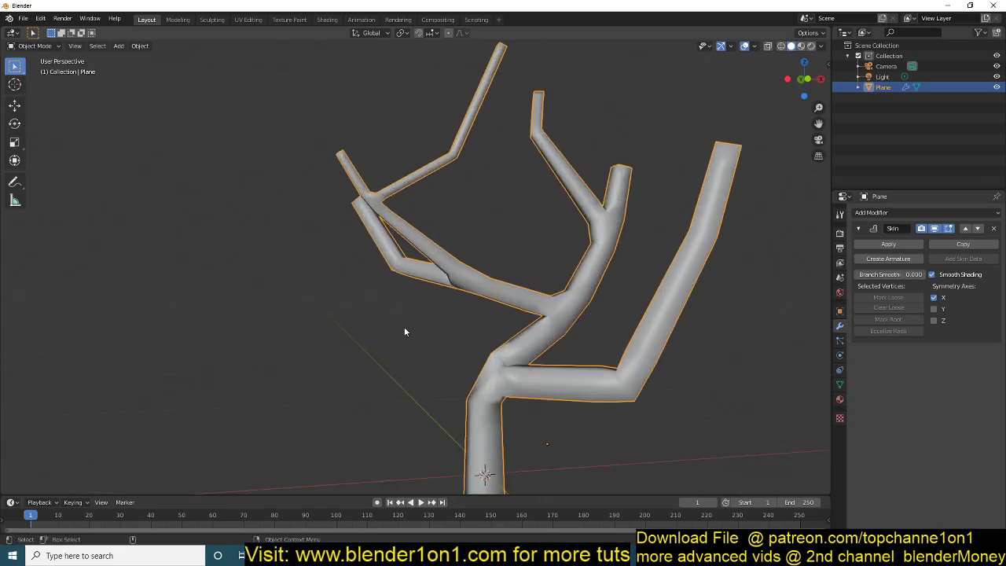
scroll(404, 326, down, 5)
key(Tab)
key(z)
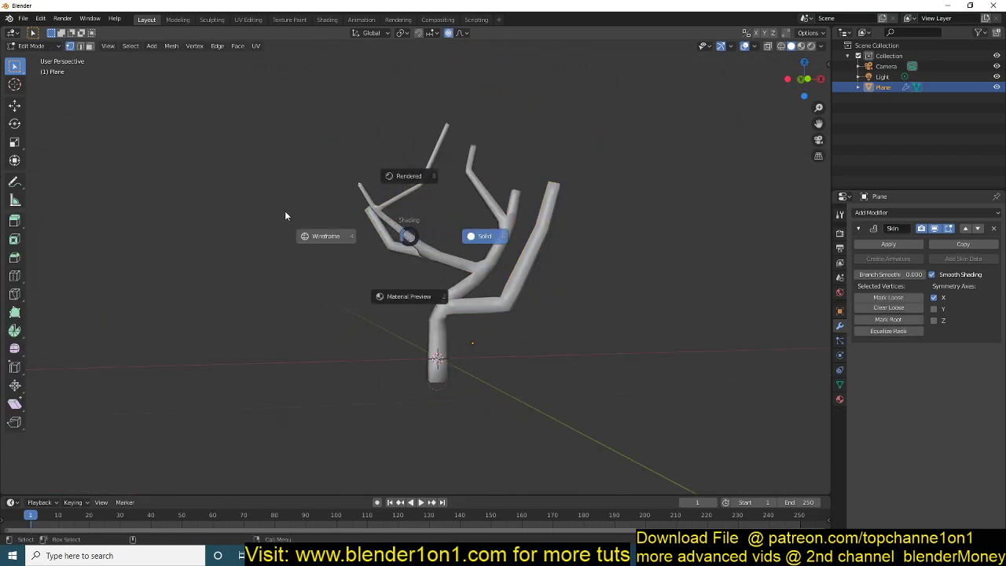
click(285, 216)
key(alt+a)
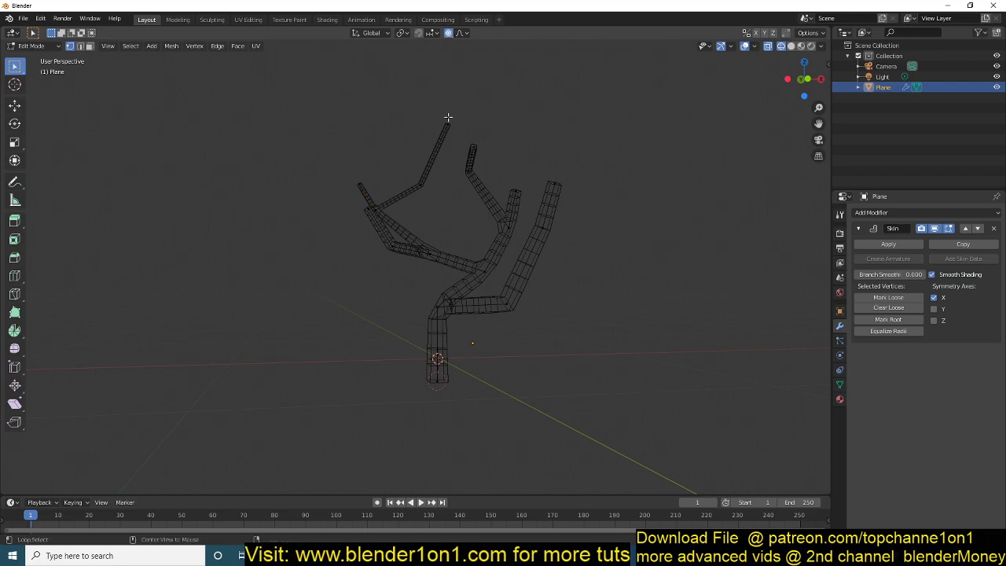
Step: Select the -X branch's tip vertex again and shrink its skin further with proportional editing on
key(o)
key(o)
key(o)
key(o)
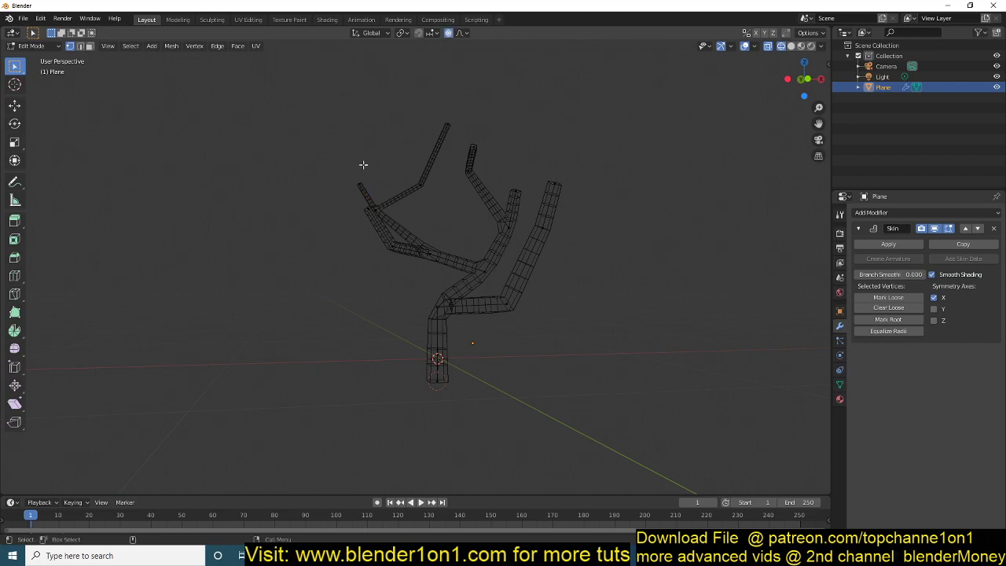
click(353, 189)
key(ctrl+a)
right_click(572, 355)
middle_drag(451, 294, 471, 313)
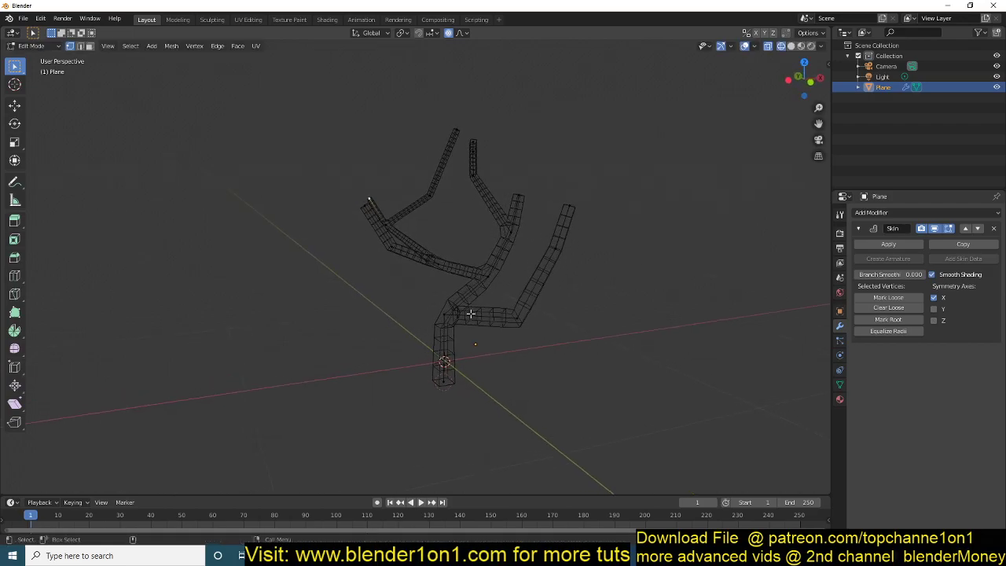
middle_drag(569, 354, 639, 358)
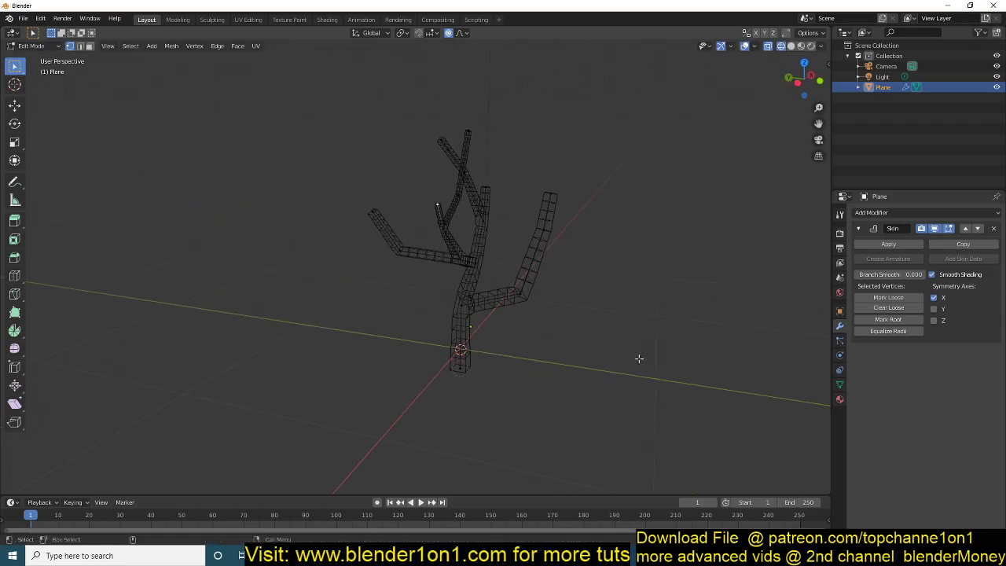
key(ctrl+a)
click(532, 278)
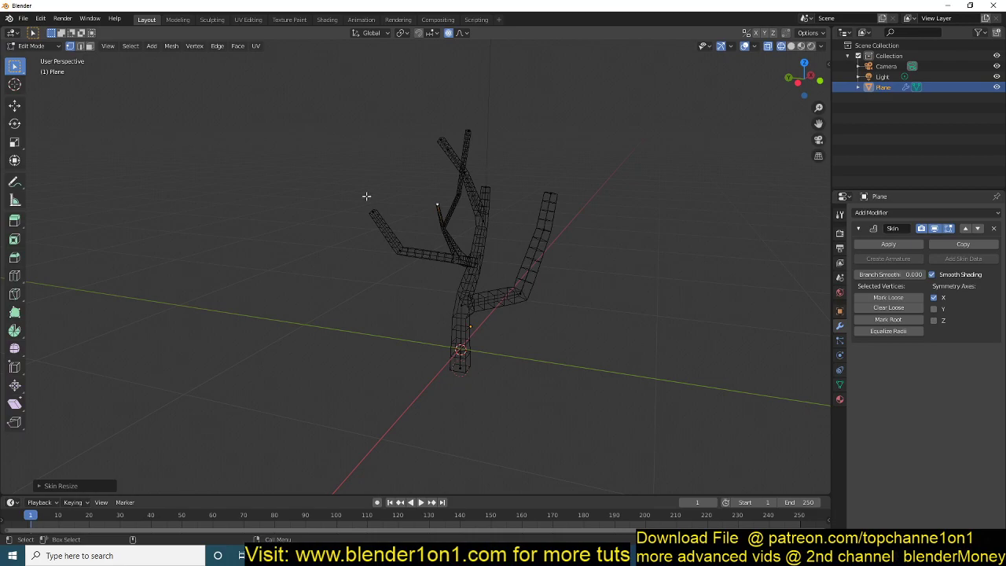
Step: Limit proportional editing to Connected Only and shrink the -X branch tip's skin with a proportional size of about 0.32
click(368, 207)
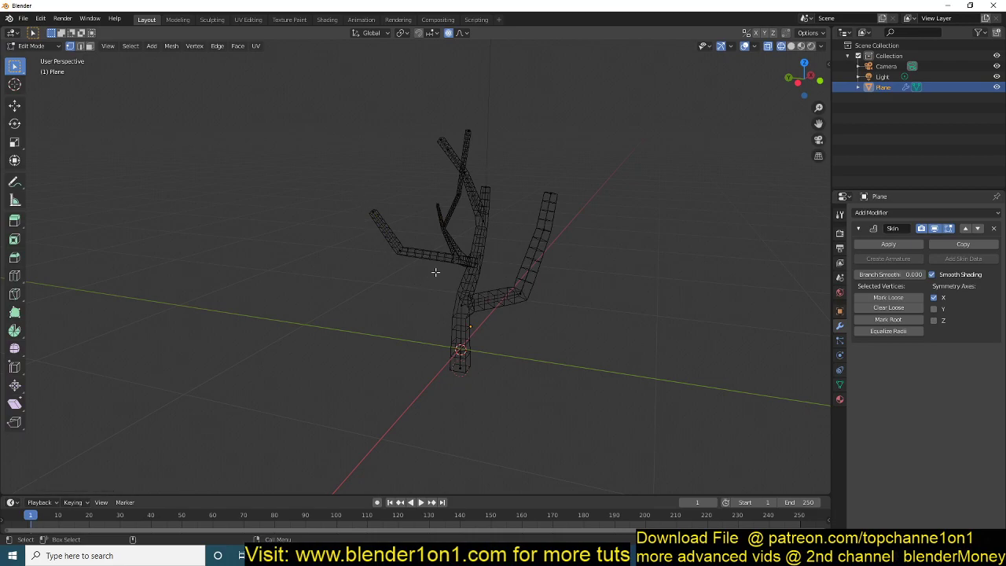
middle_drag(433, 274, 406, 274)
scroll(410, 210, up, 2)
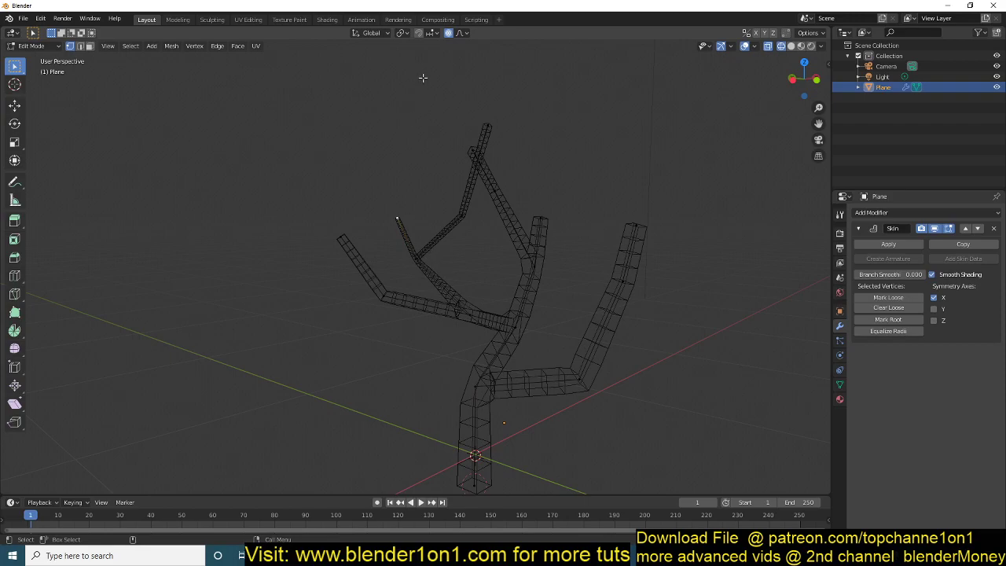
click(461, 33)
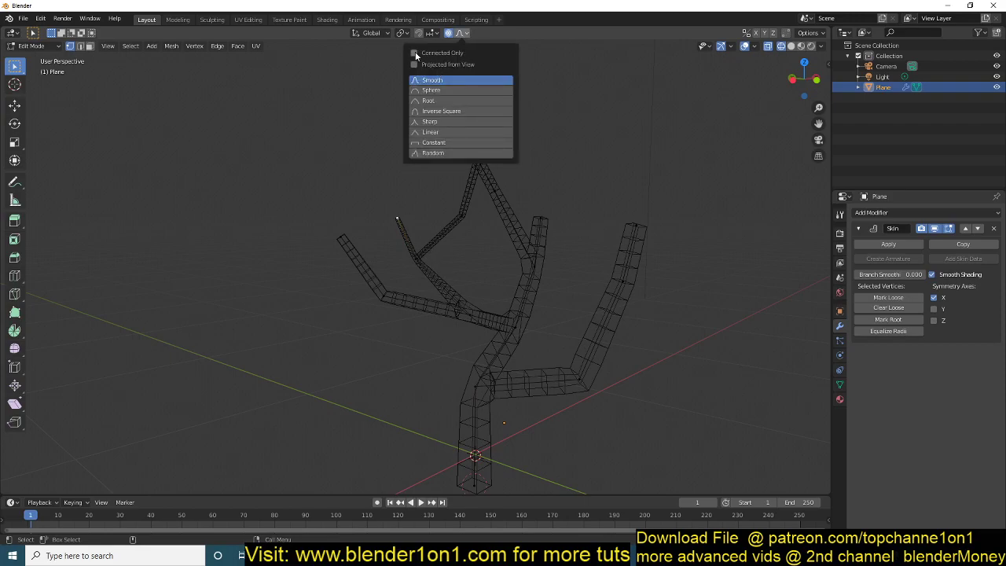
key(s)
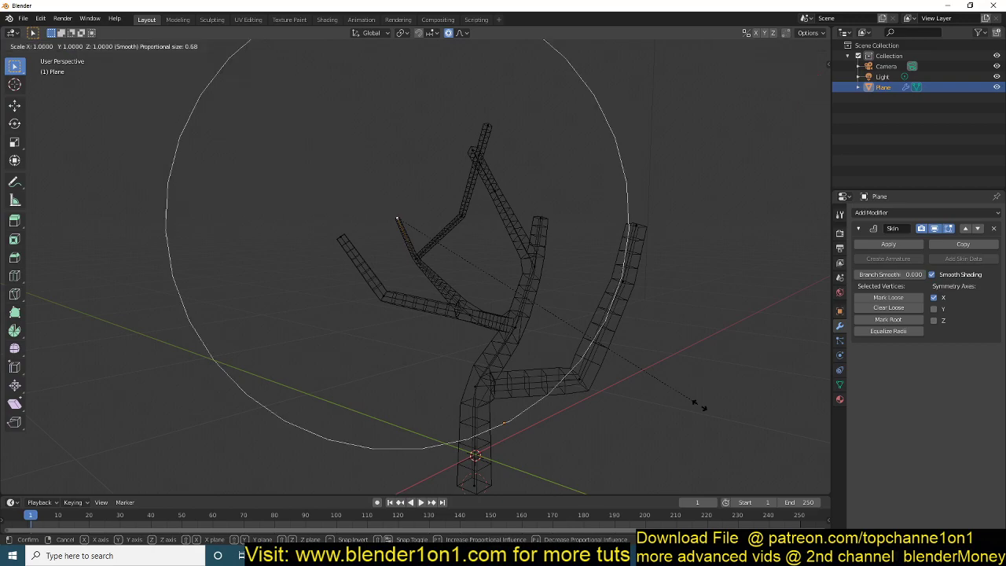
scroll(600, 380, up, 6)
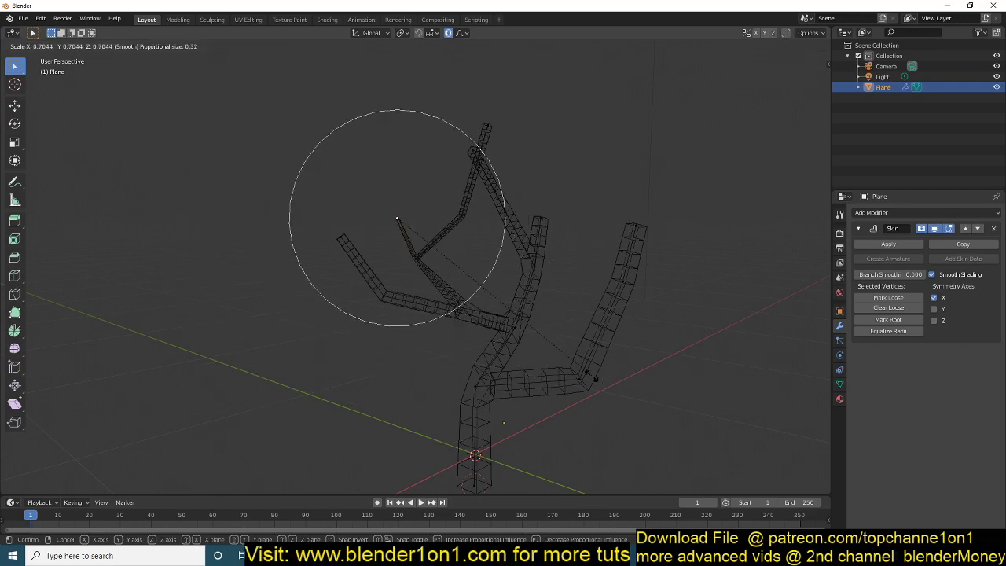
click(535, 362)
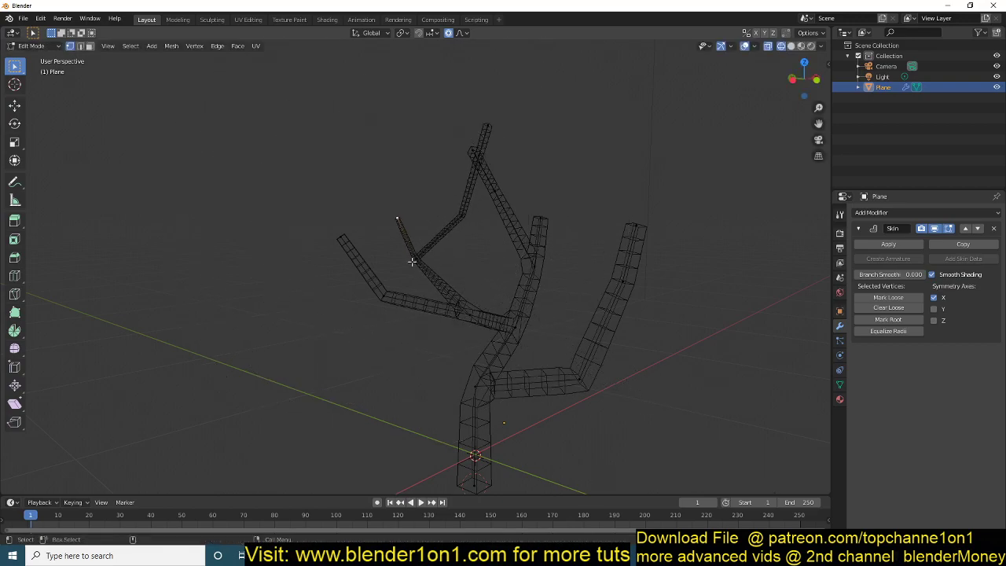
Step: Resize the skin at the -X branch's tip once more with the proportional size raised to about 0.68
middle_drag(426, 284, 458, 286)
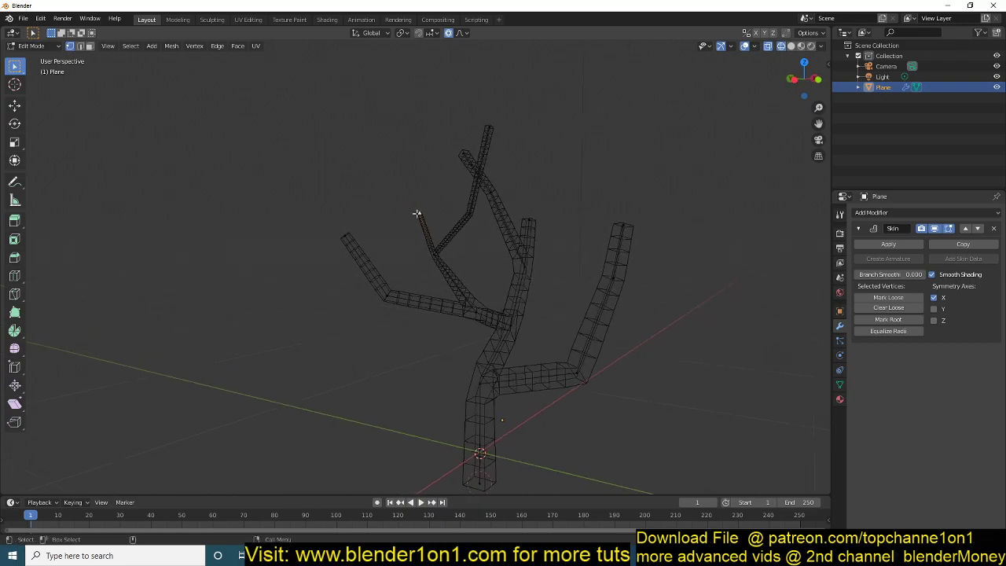
middle_drag(450, 240, 523, 352)
key(s)
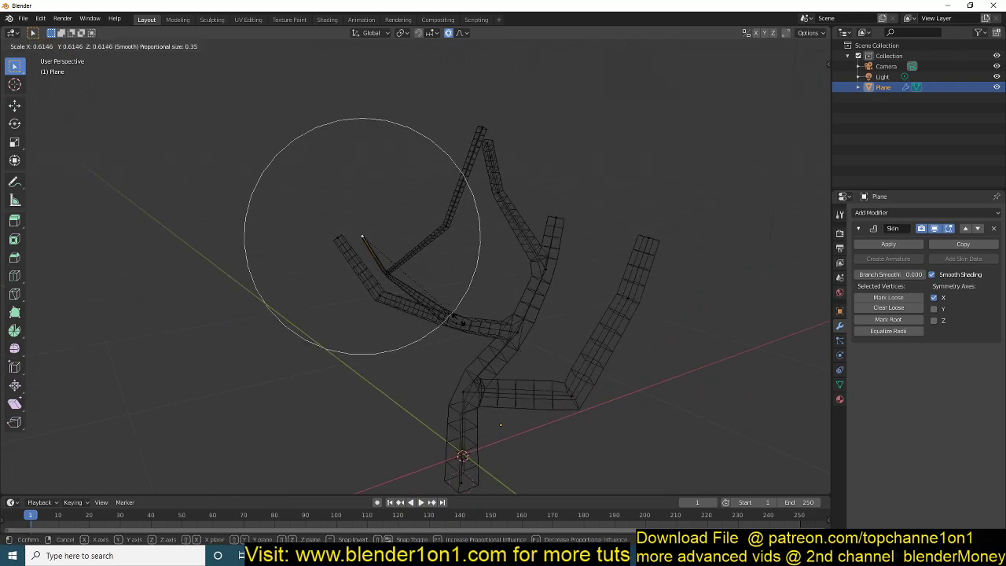
scroll(436, 301, down, 8)
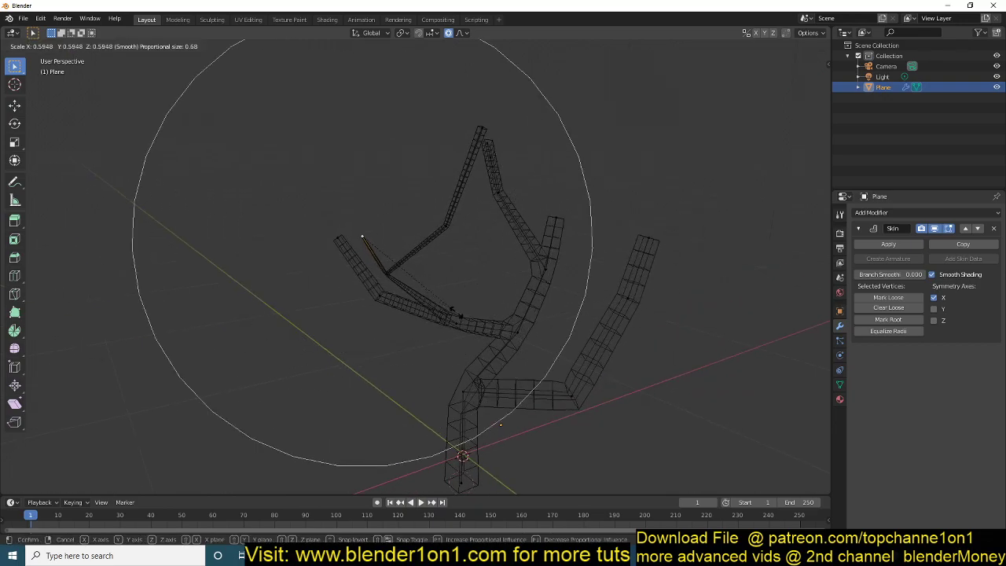
click(552, 220)
middle_drag(438, 235, 461, 207)
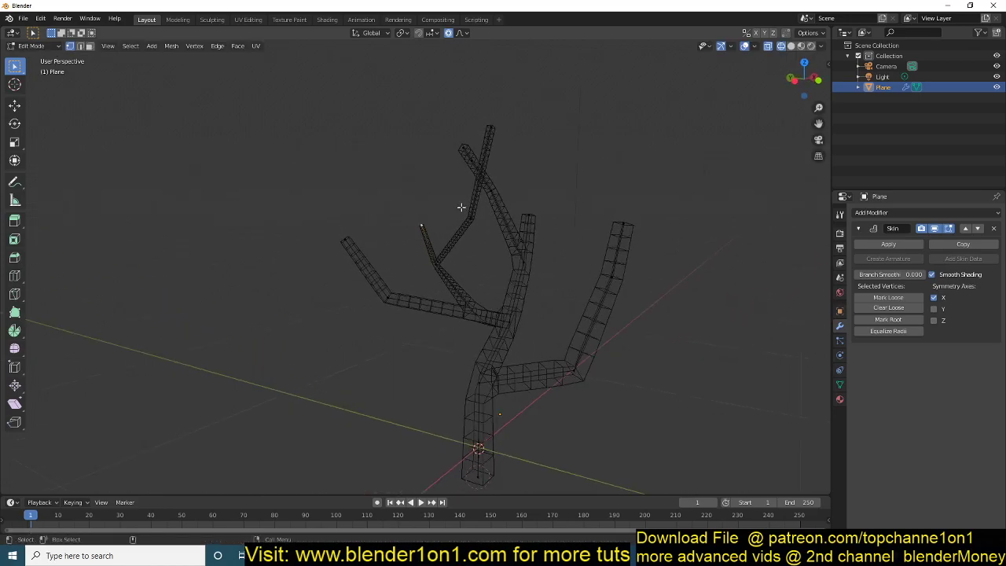
Step: Finish the skin resize and delete the whole tree object in Object Mode
key(ctrl+a)
click(543, 320)
key(Tab)
key(x)
click(543, 321)
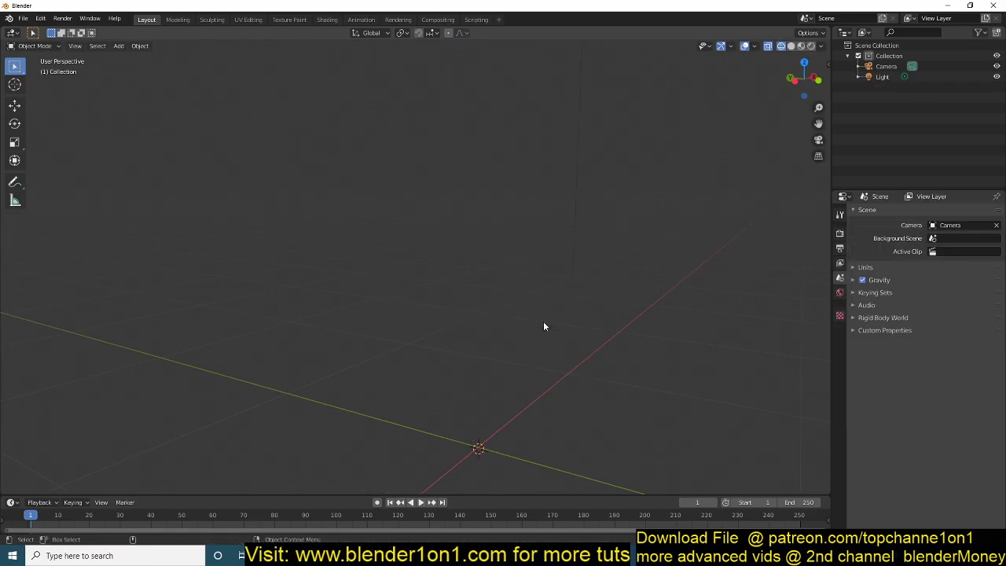
Step: Add a torus mesh and raise it about 0.37 m along Z
key(KP_1)
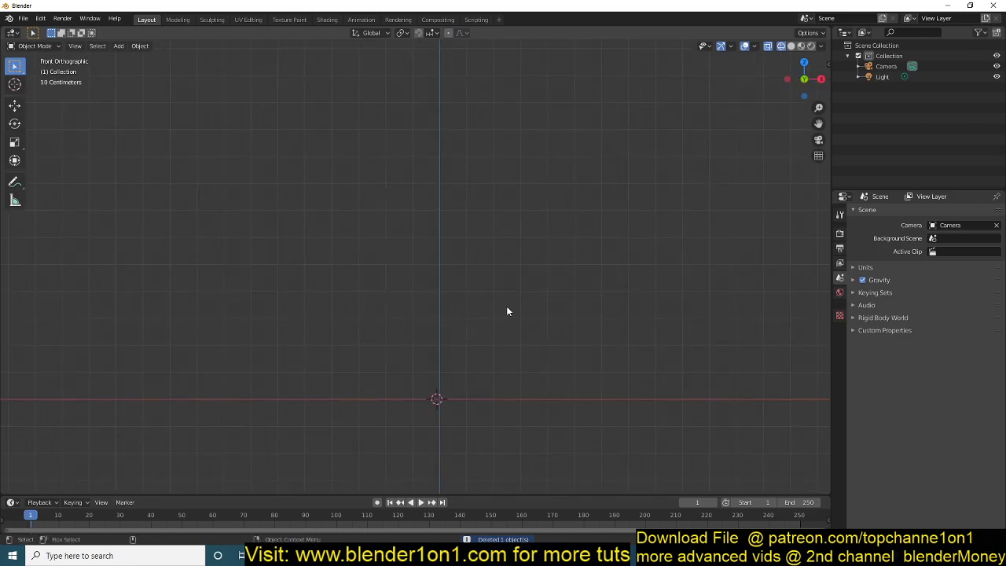
key(shift+a)
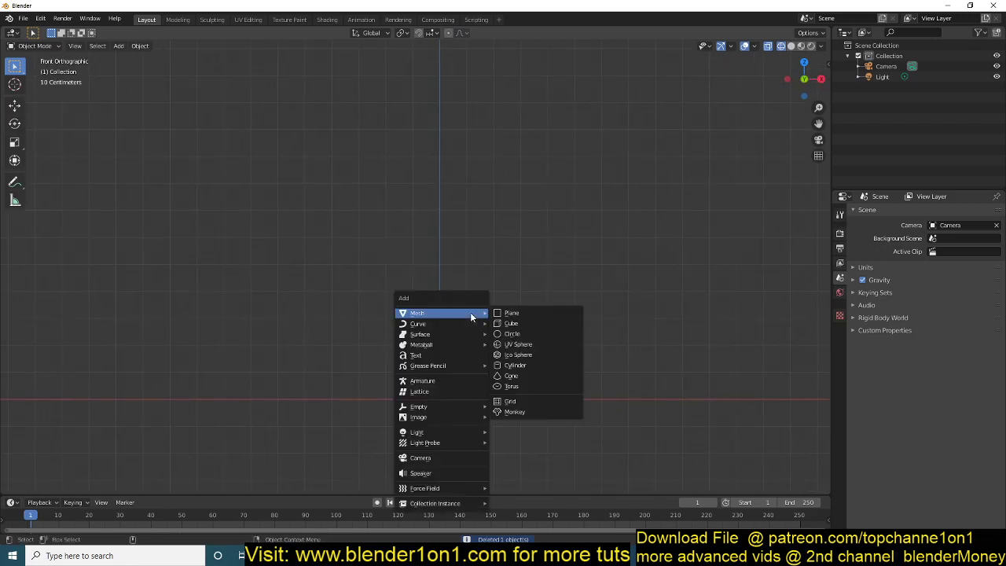
click(510, 385)
key(g)
key(z)
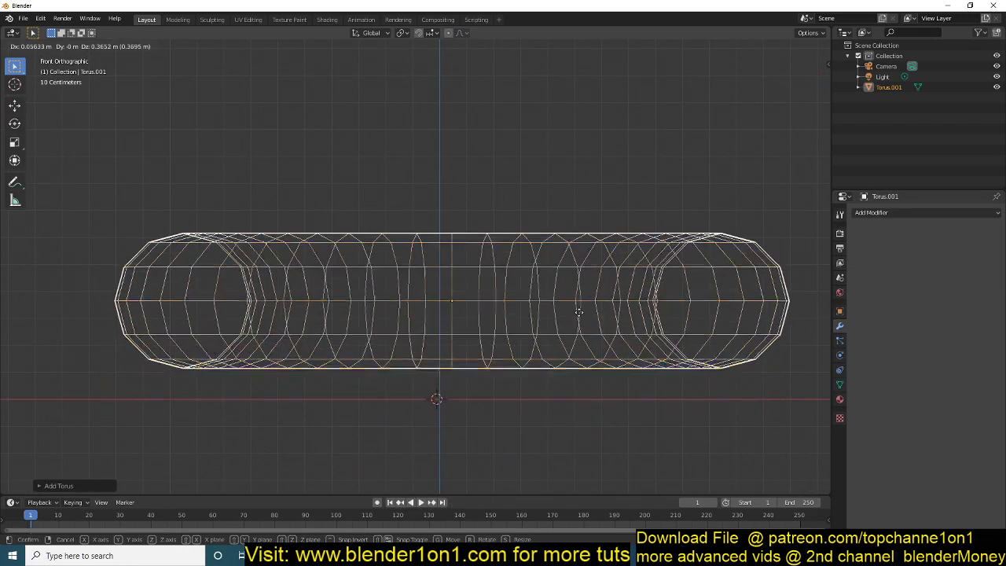
click(577, 314)
Step: Enter Edit Mode on the torus in solid shading with face selection and deselect everything
key(Tab)
key(shift+z)
middle_drag(696, 313, 673, 383)
key(3)
scroll(671, 382, down, 3)
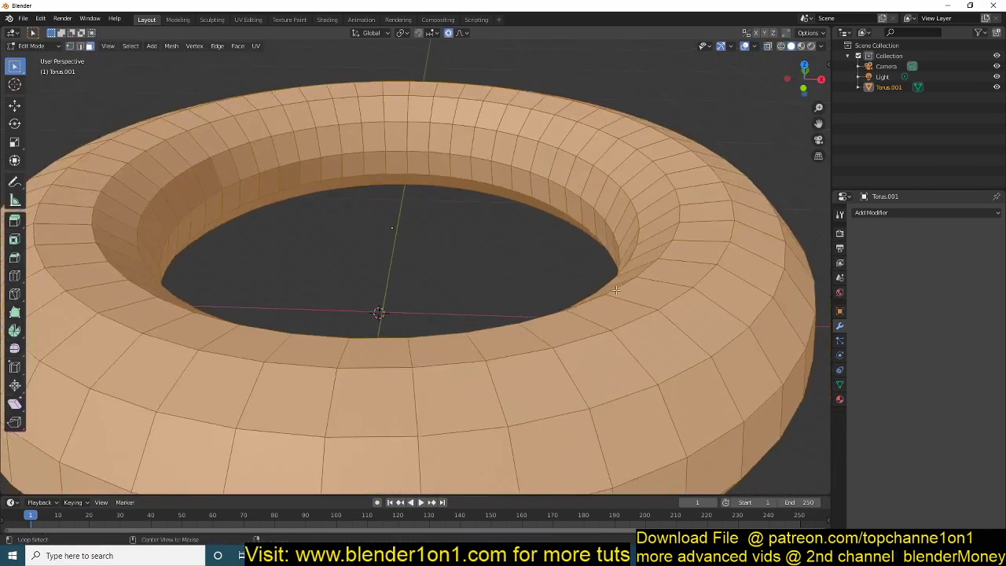
key(alt+a)
scroll(627, 385, down, 3)
Step: Switch to edge selection and loop-select a horizontal edge loop around the torus's outer side
key(2)
click(567, 358)
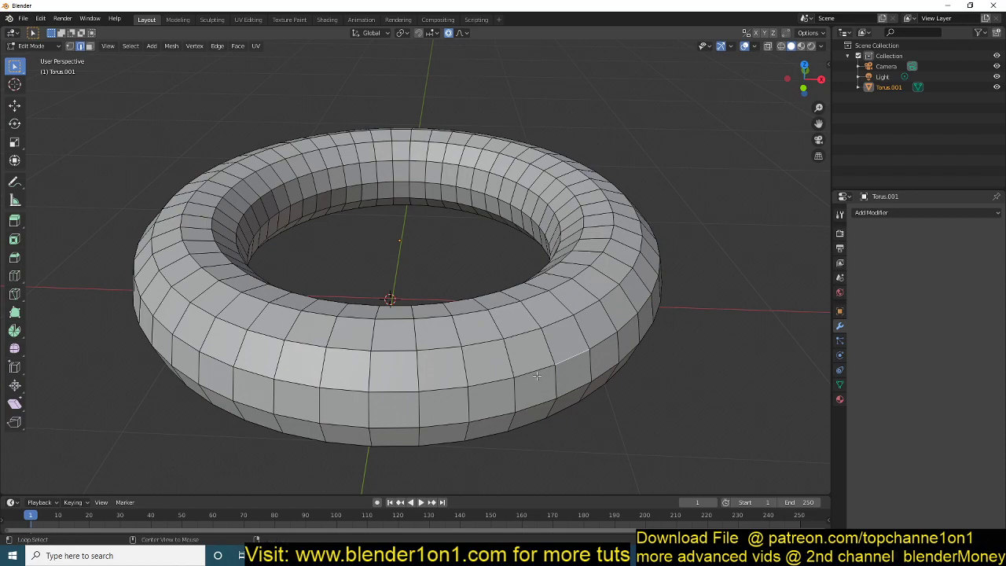
alt+click(536, 370)
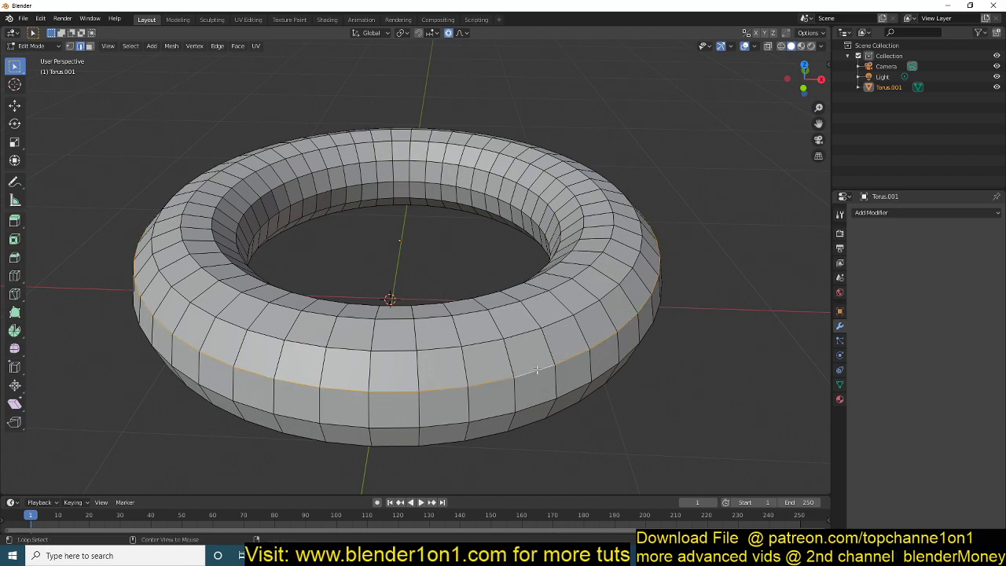
click(536, 371)
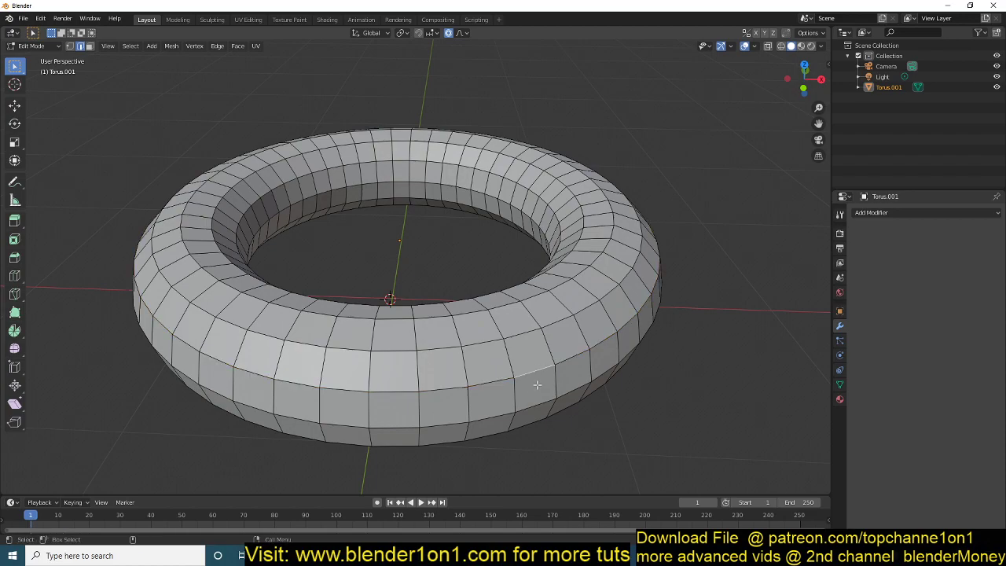
alt+click(533, 378)
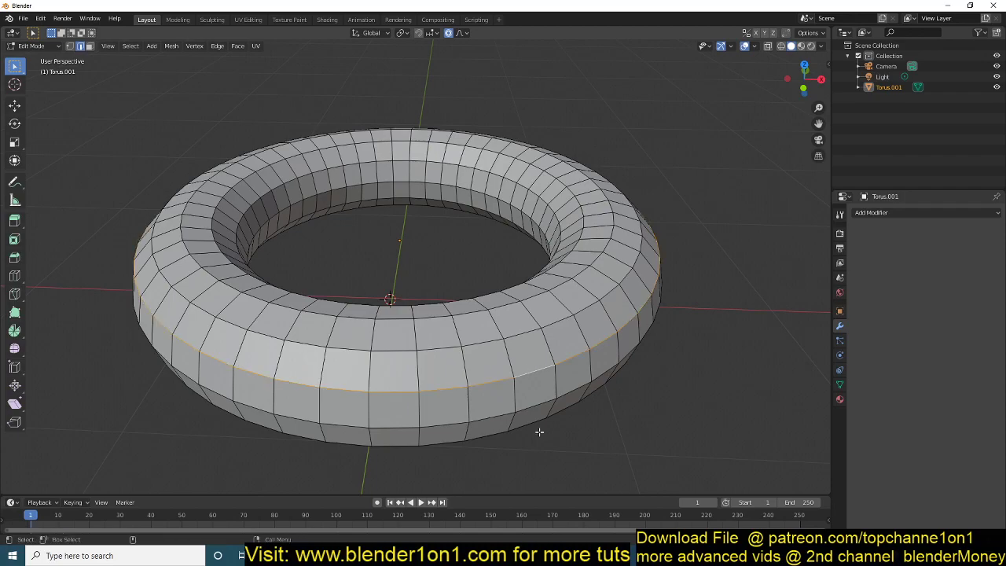
Step: Add further horizontal edge loops above and below the selected one, up to the torus's inner rim, to the selection
middle_drag(591, 369, 477, 284)
middle_drag(485, 210, 599, 241)
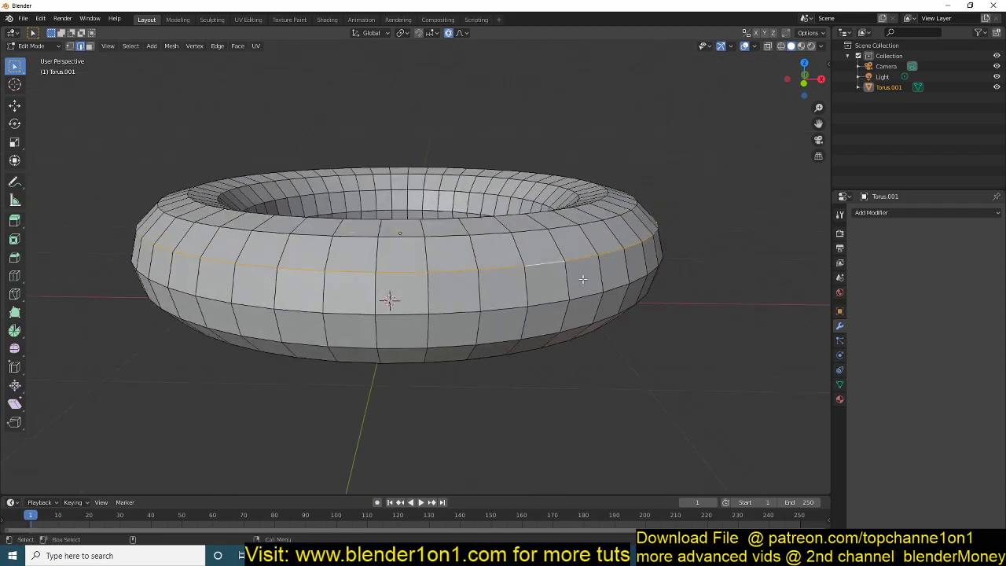
alt+shift+click(547, 308)
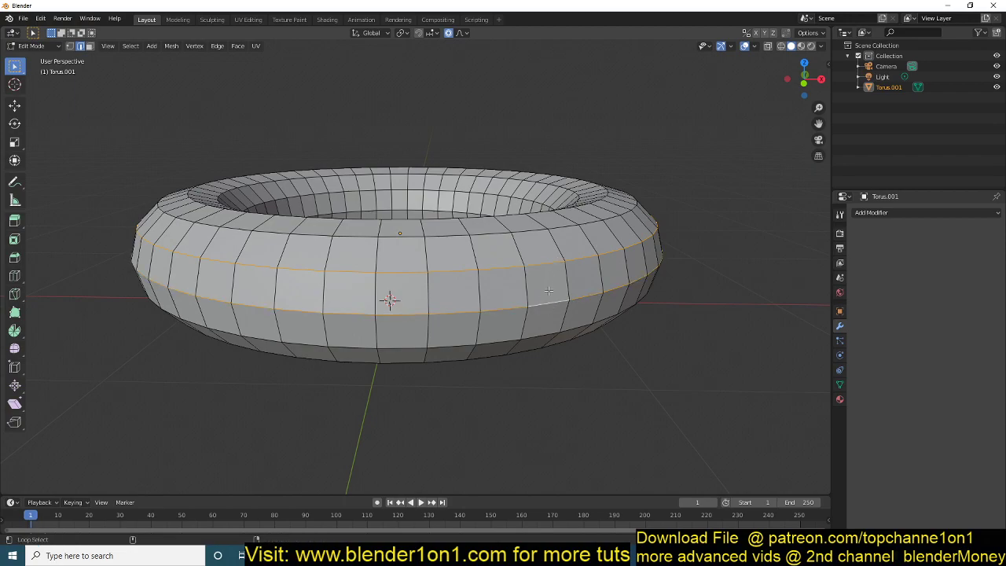
alt+shift+click(535, 332)
alt+shift+click(531, 230)
alt+shift+click(515, 215)
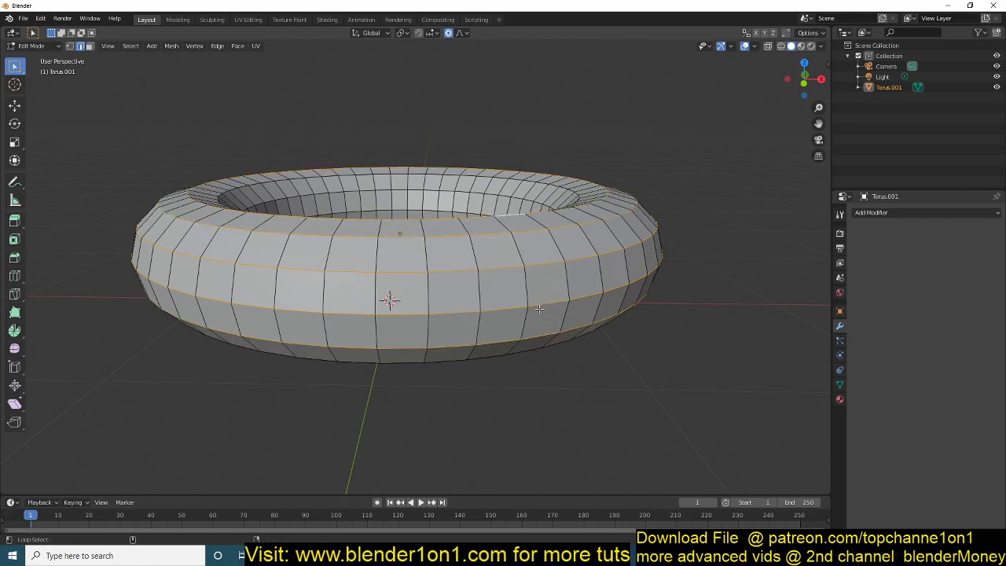
alt+shift+click(524, 211)
Step: Add three neighbouring vertical edge loops around the torus's tube to the selection
alt+shift+click(556, 250)
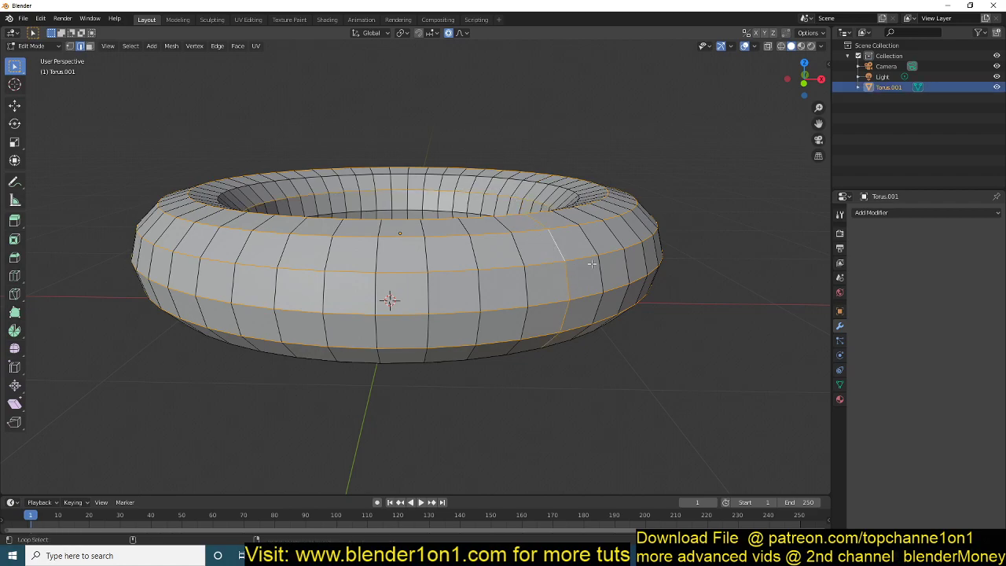
alt+shift+click(596, 244)
alt+shift+click(611, 240)
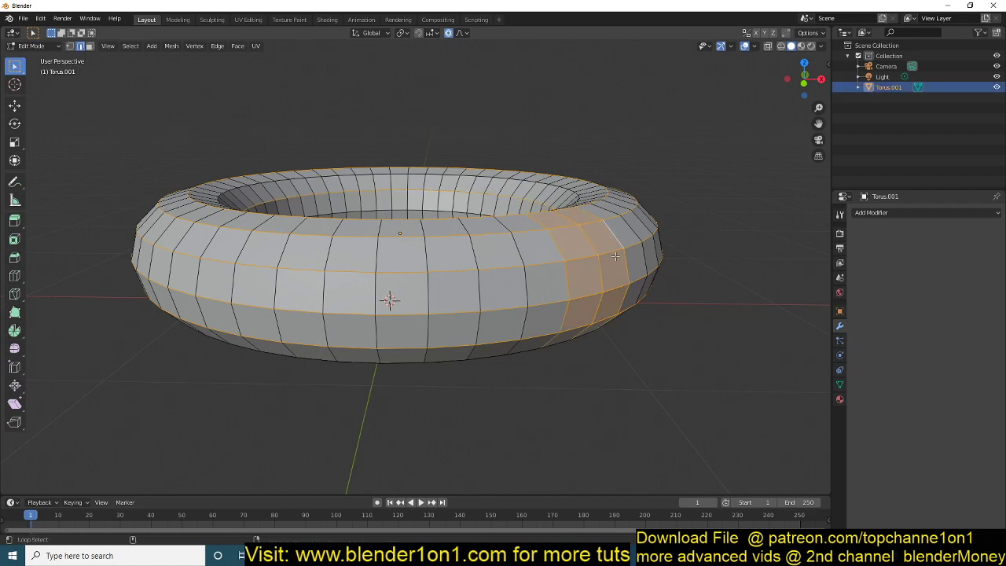
Step: Loop-select different edge loops across the torus's outer side one at a time, each replacing the previous selection
alt+click(522, 290)
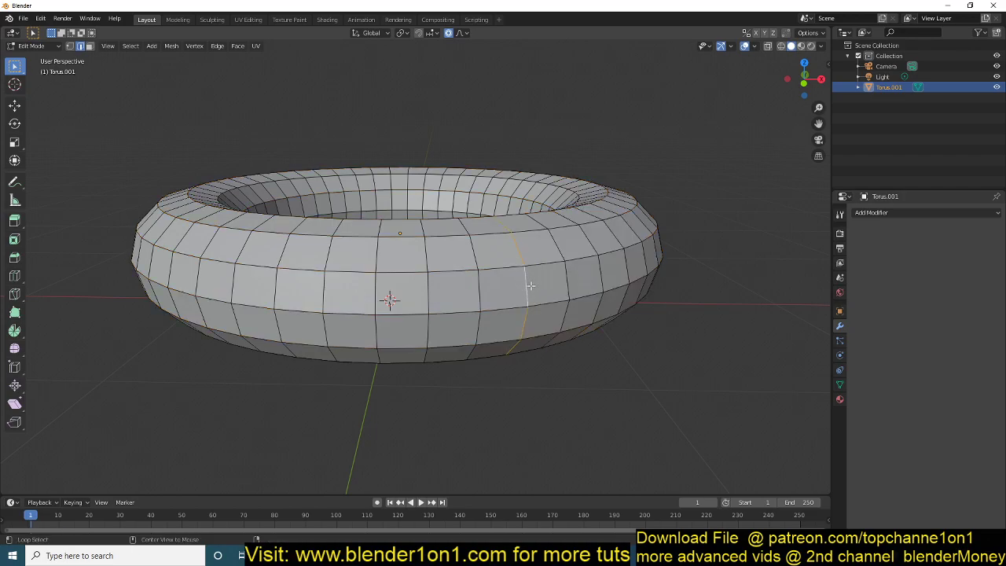
alt+click(553, 279)
alt+click(603, 269)
alt+click(609, 270)
alt+click(629, 263)
alt+click(650, 260)
alt+click(653, 252)
alt+click(479, 272)
alt+click(449, 281)
alt+click(448, 301)
Step: Select the vertical edges of the torus's outer middle band individually, adding them one by one to the selection
click(511, 254)
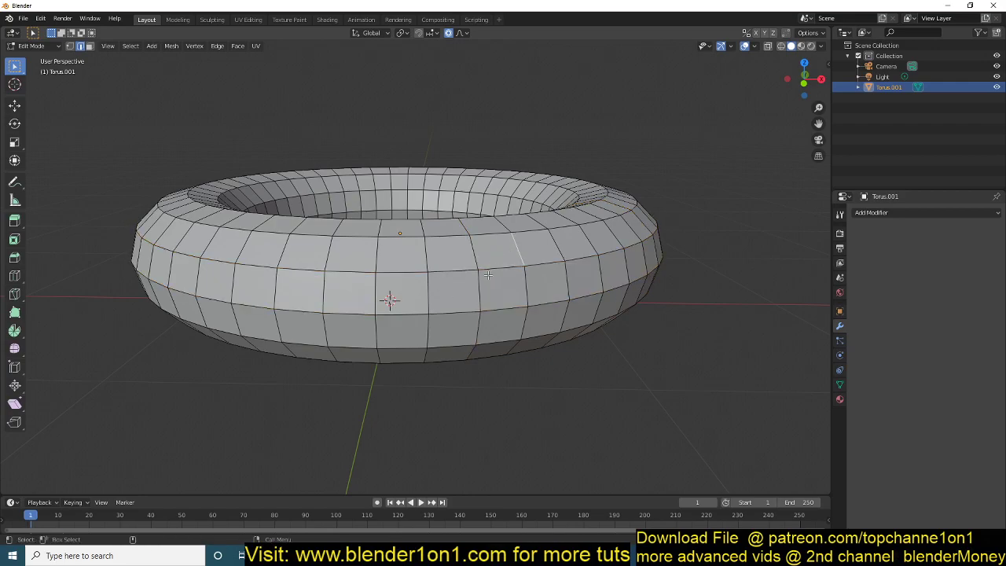
click(480, 286)
shift+click(525, 286)
shift+click(567, 283)
shift+click(599, 279)
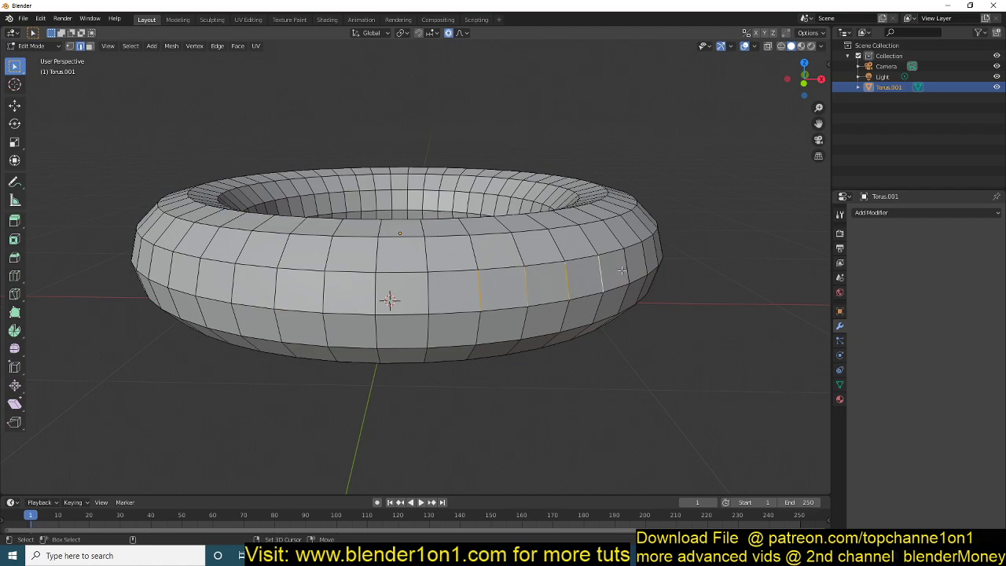
shift+click(624, 269)
shift+click(429, 292)
shift+click(429, 293)
shift+click(379, 295)
shift+click(425, 293)
shift+click(301, 288)
key(ctrl+z)
shift+click(329, 293)
shift+click(289, 288)
shift+click(641, 263)
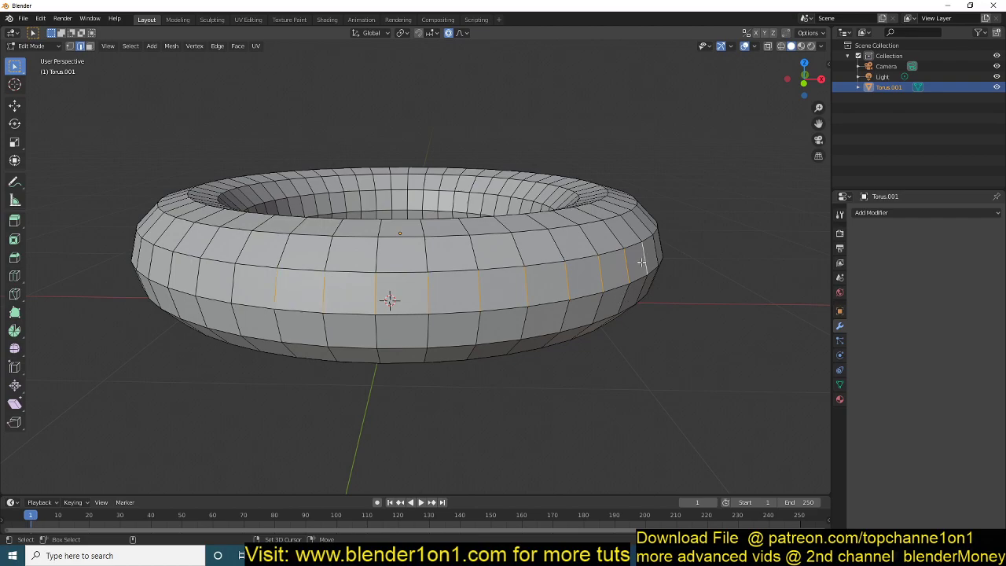
Step: Select the complete ring of vertical edges in the outer middle band with edge ring selection, and deselect everything
click(522, 292)
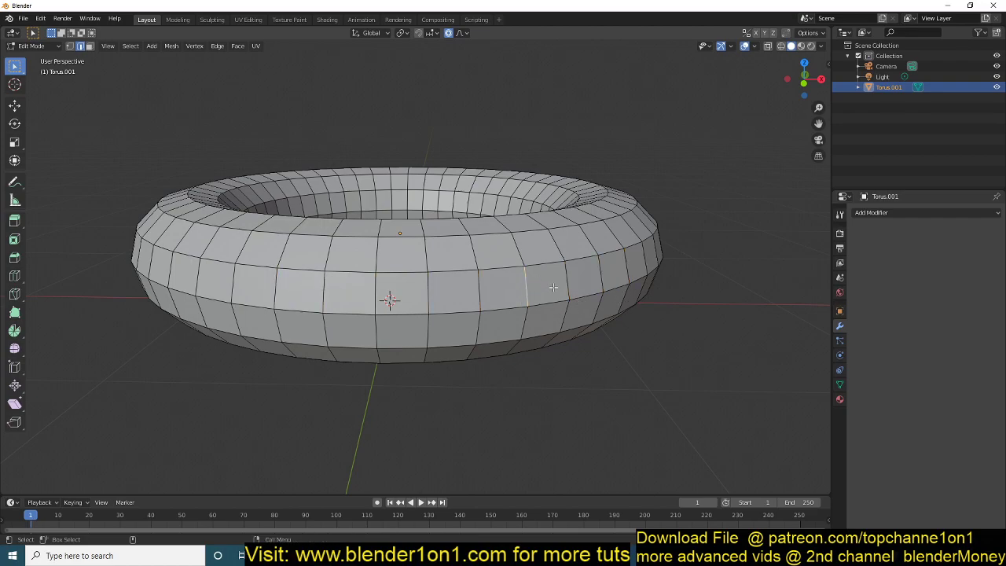
ctrl+alt+click(562, 283)
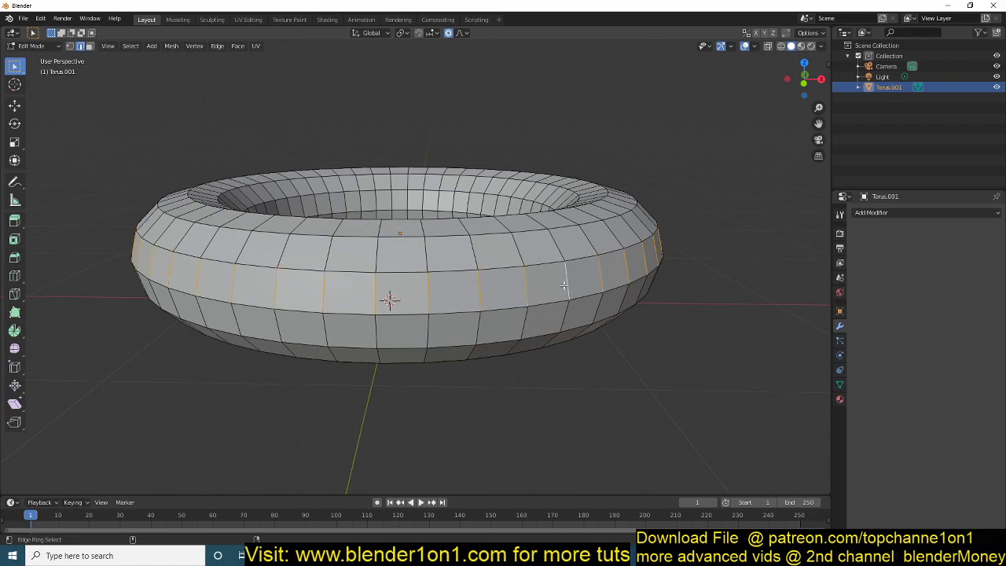
ctrl+alt+click(548, 328)
ctrl+alt+click(523, 296)
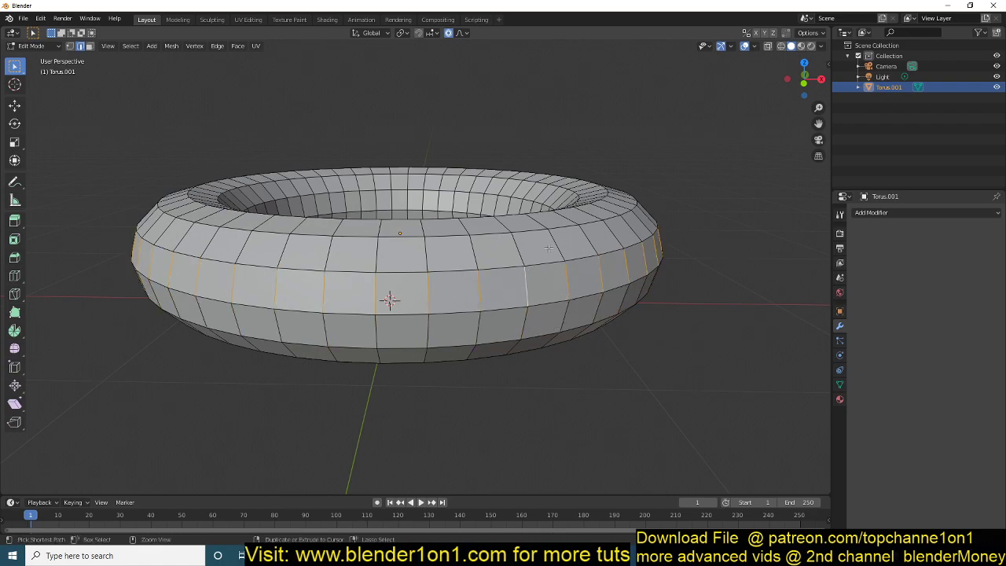
key(alt+a)
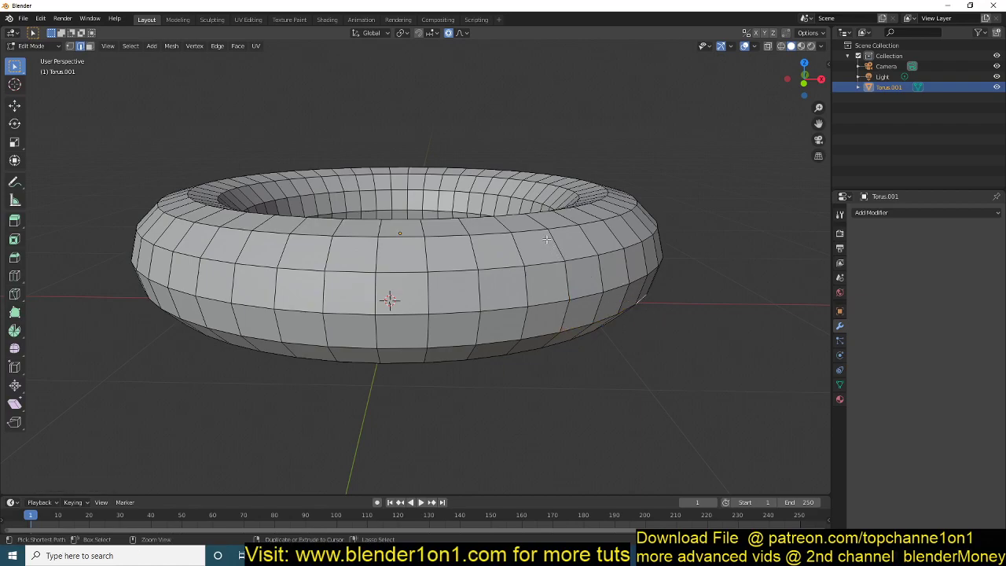
Step: Use edge ring selection on the torus's upper, middle and lower outer bands in turn
click(662, 305)
click(579, 372)
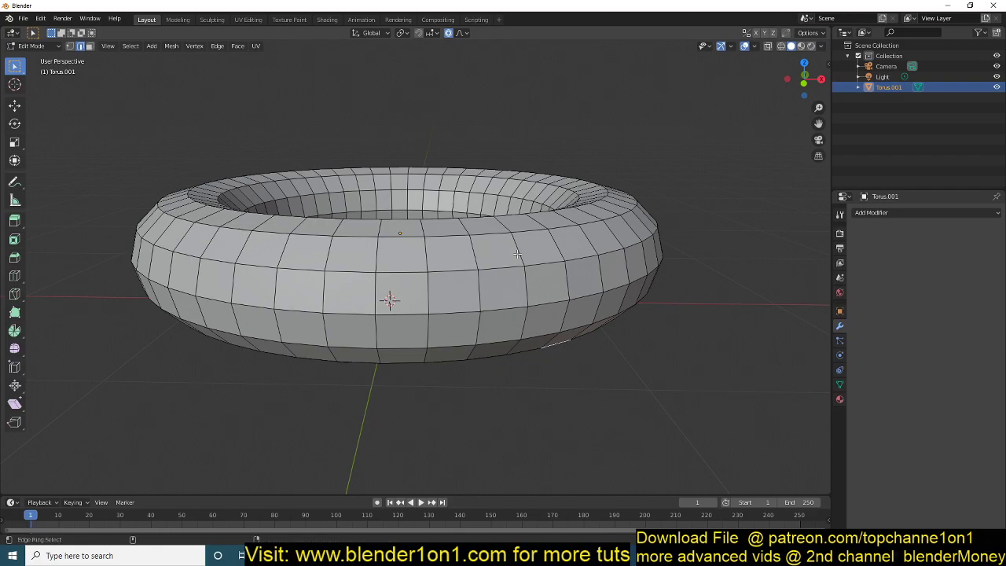
ctrl+alt+click(517, 254)
ctrl+alt+click(524, 291)
ctrl+alt+click(527, 321)
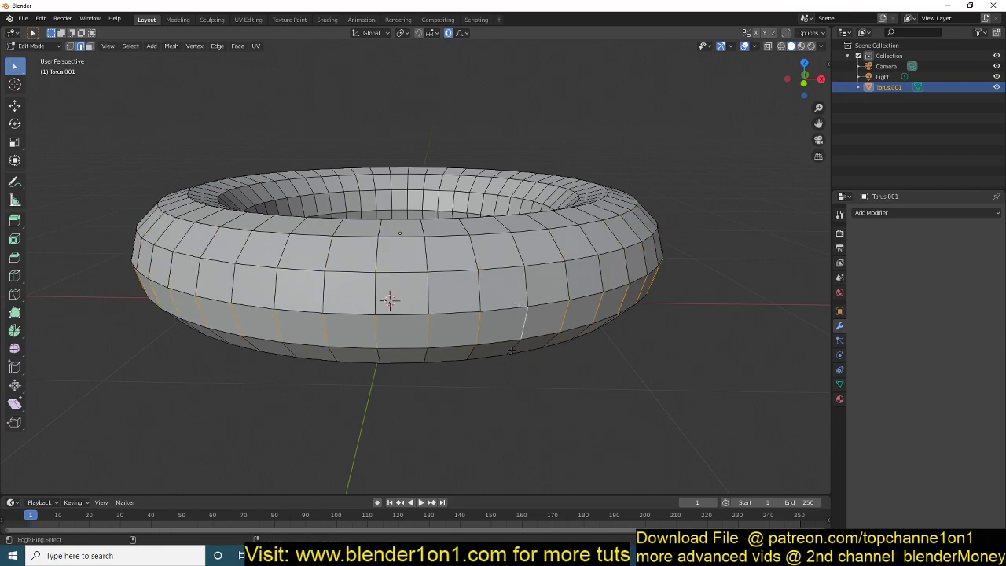
ctrl+alt+click(546, 339)
ctrl+alt+click(570, 311)
ctrl+alt+click(572, 280)
ctrl+alt+click(556, 246)
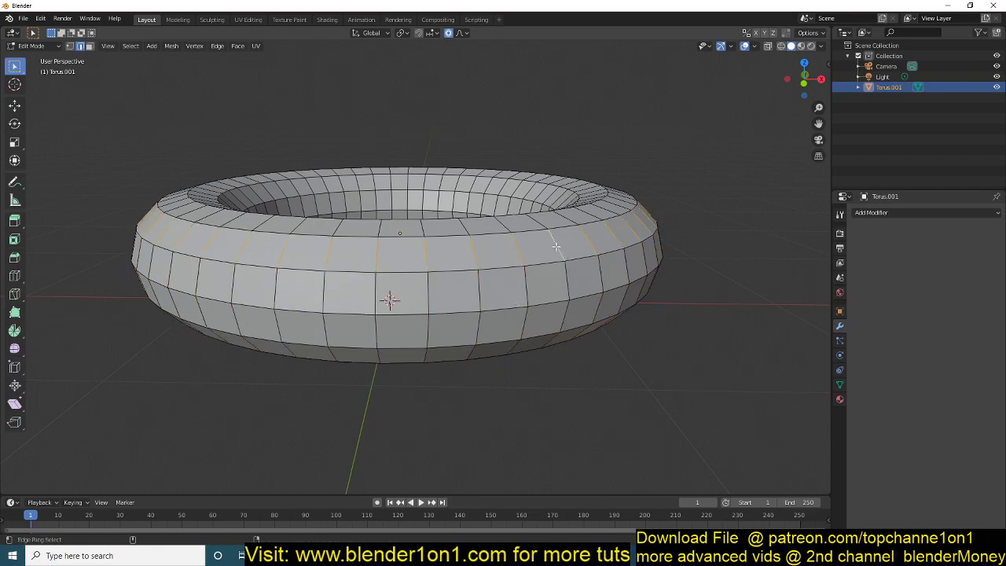
Step: Clear the edge ring selection and switch the torus to vertex selection mode
middle_drag(564, 294, 573, 323)
scroll(562, 307, up, 1)
key(3)
key(alt+a)
key(1)
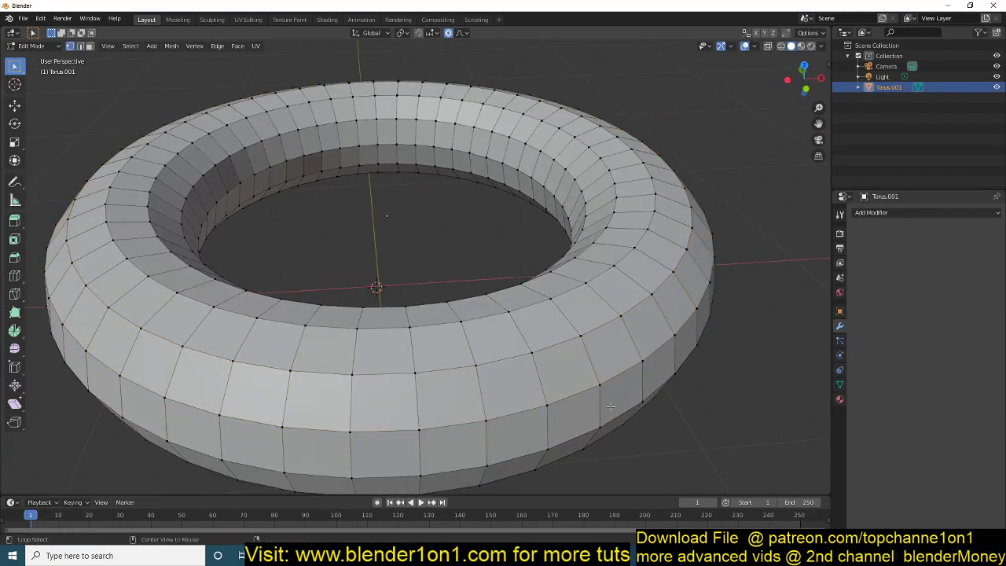
middle_drag(601, 387, 604, 374)
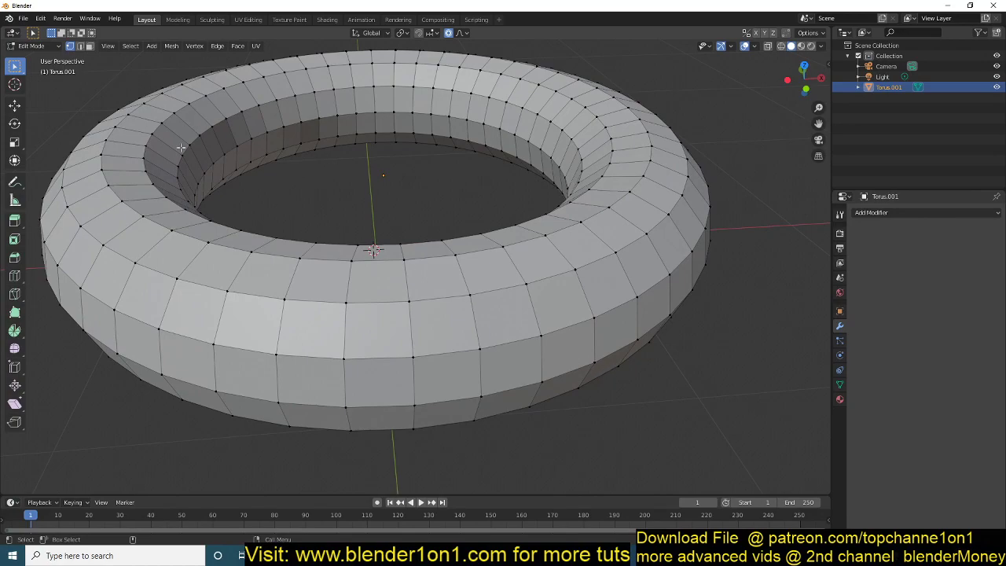
Step: Select one face on the torus's outer front and cycle it through edge, vertex and back to face selection mode
key(2)
key(3)
click(448, 326)
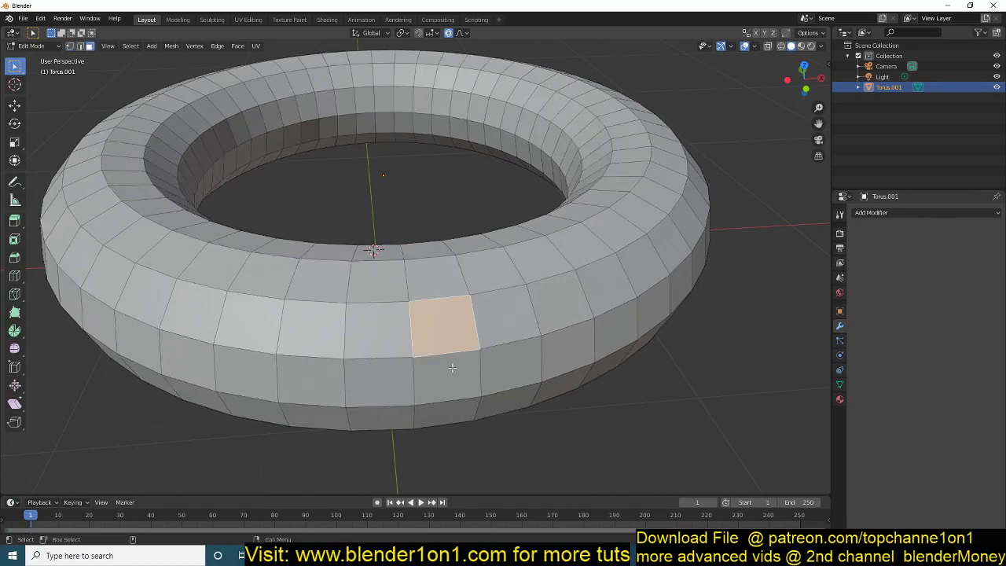
key(2)
key(1)
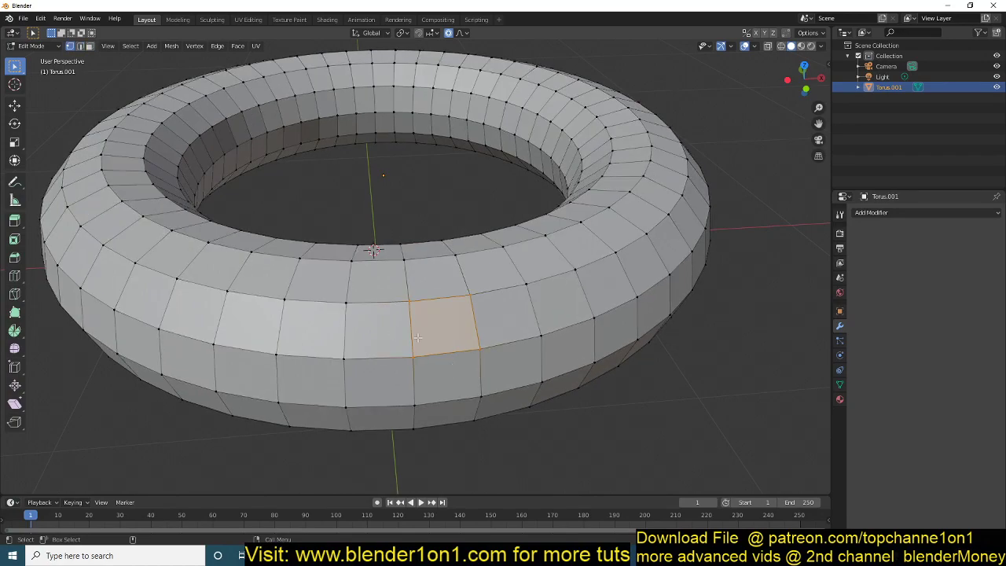
key(2)
key(3)
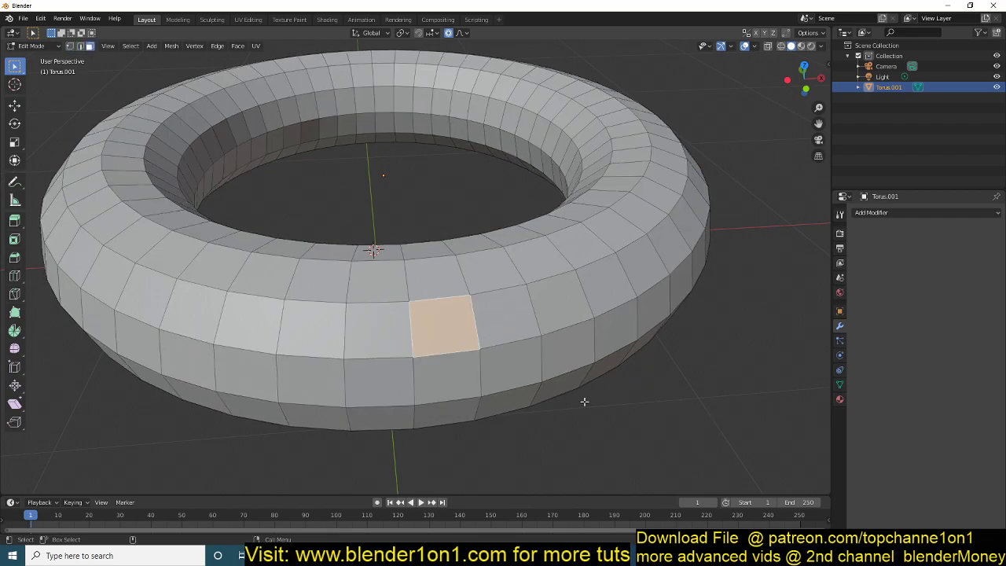
Step: Cycle through the selection modes back to vertex mode with a single vertex on the torus's outer front selected
key(1)
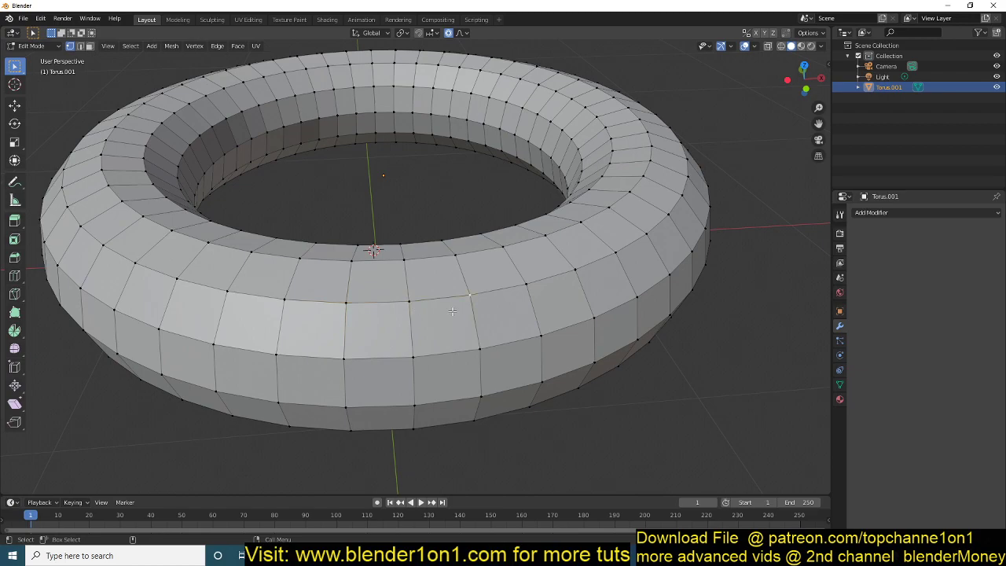
key(2)
key(3)
key(1)
scroll(498, 322, up, 4)
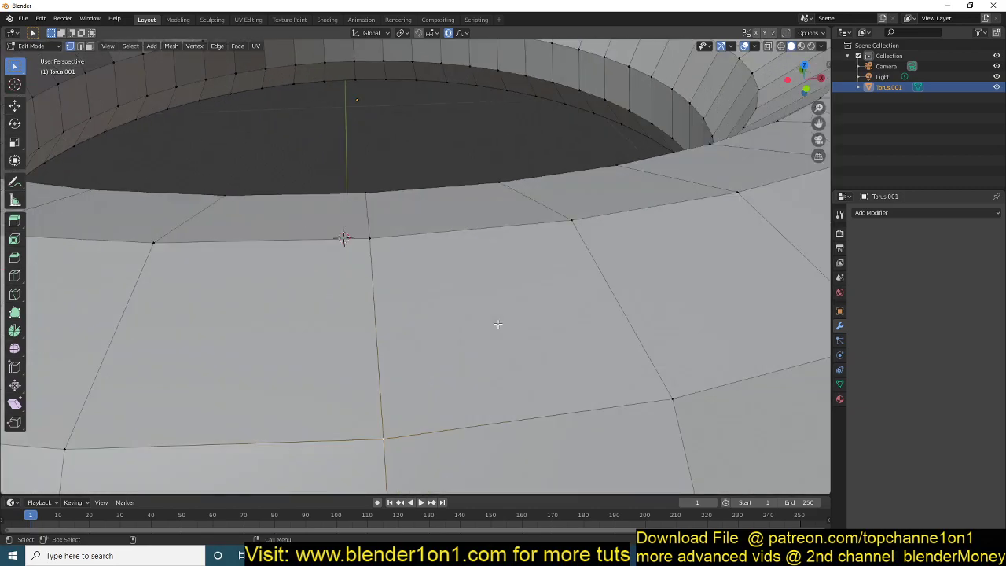
scroll(498, 322, down, 3)
middle_drag(498, 320, 505, 297)
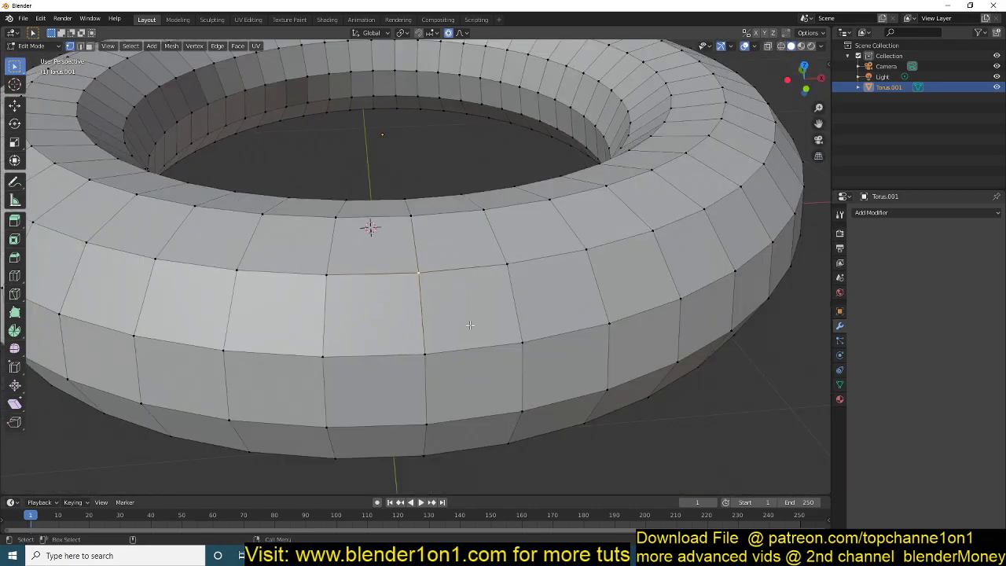
Step: Try bevelling a single vertical edge on the torus's outer front with 6 segments in edge selection mode
key(2)
click(425, 313)
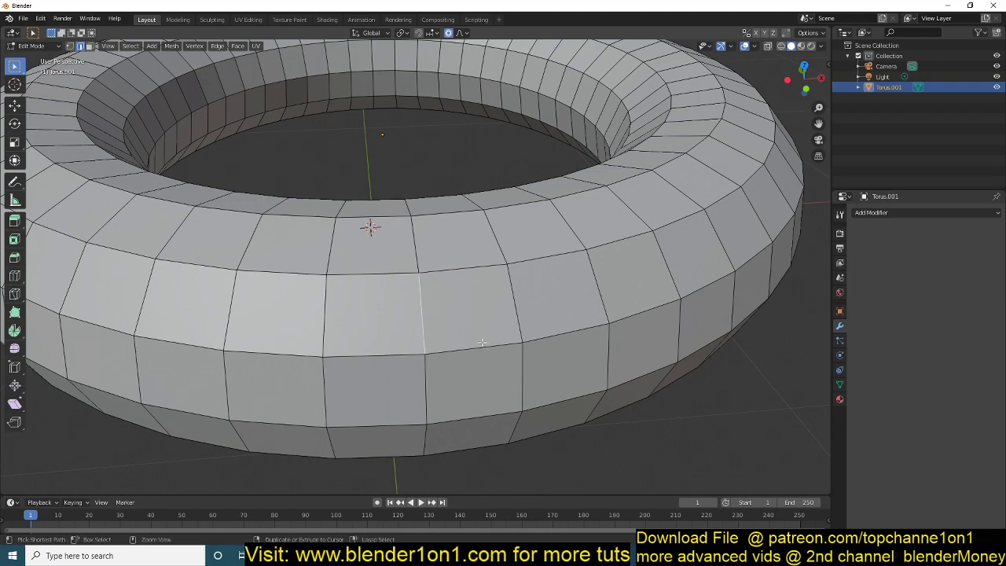
key(ctrl+b)
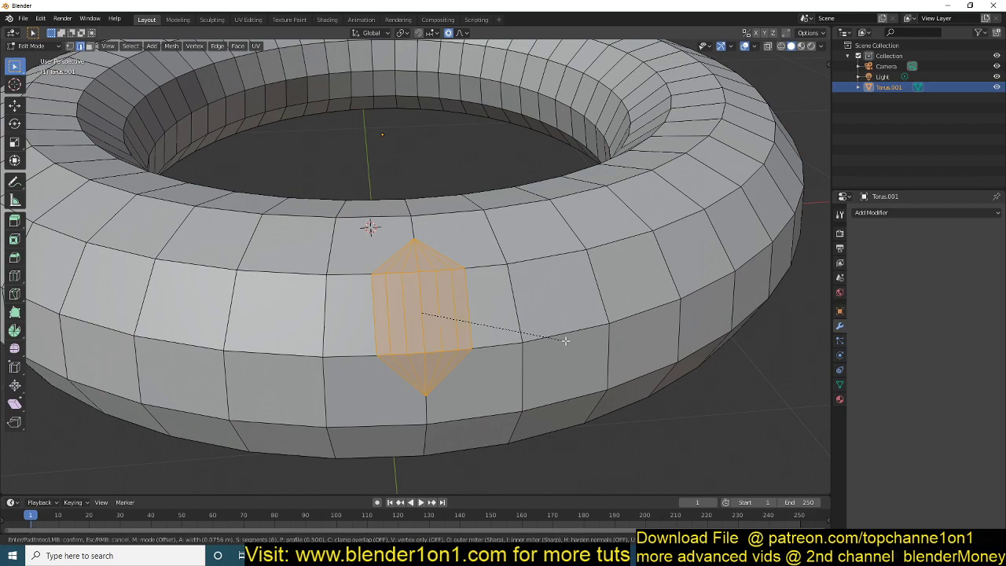
key(Escape)
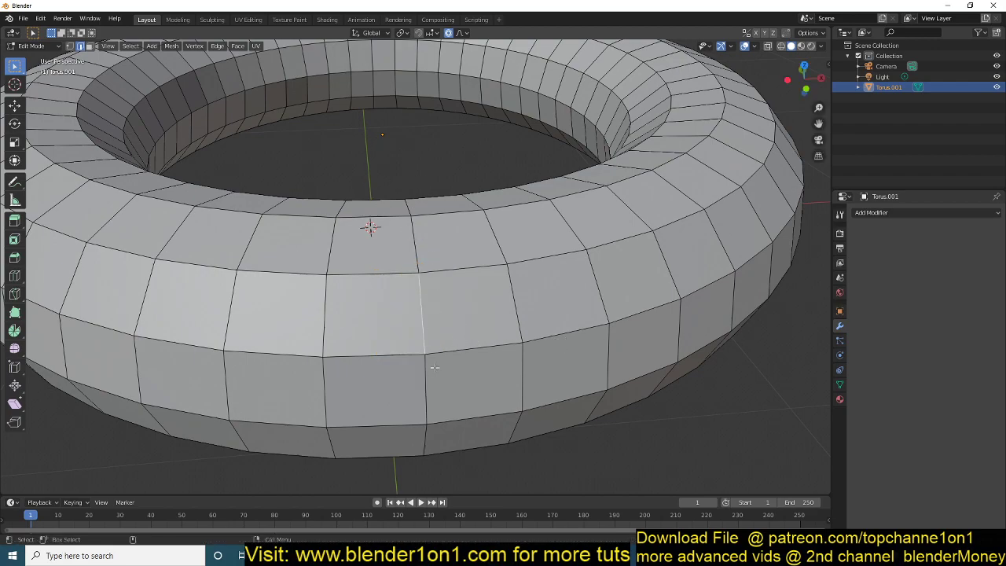
Step: Try bevelling the whole edge loop running around the tube through the same vertical edge on the torus's outer front
alt+click(421, 321)
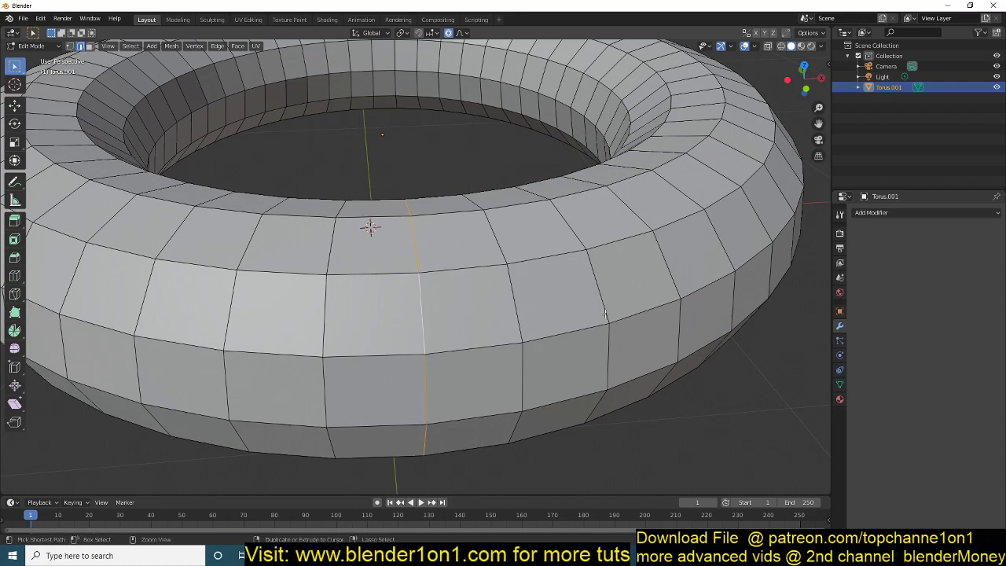
key(ctrl+b)
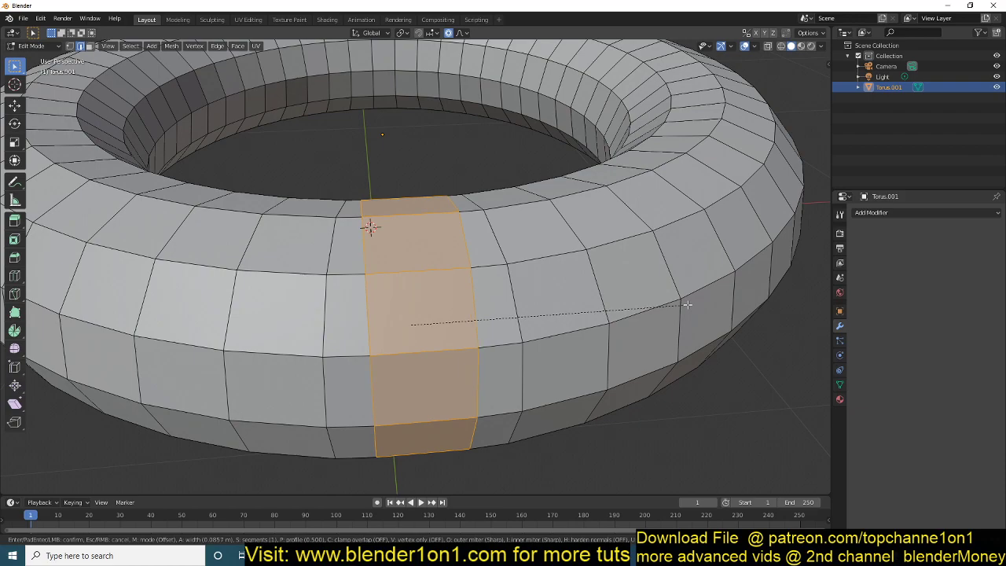
scroll(687, 304, up, 4)
scroll(687, 304, up, 2)
right_click(686, 305)
scroll(470, 267, up, 2)
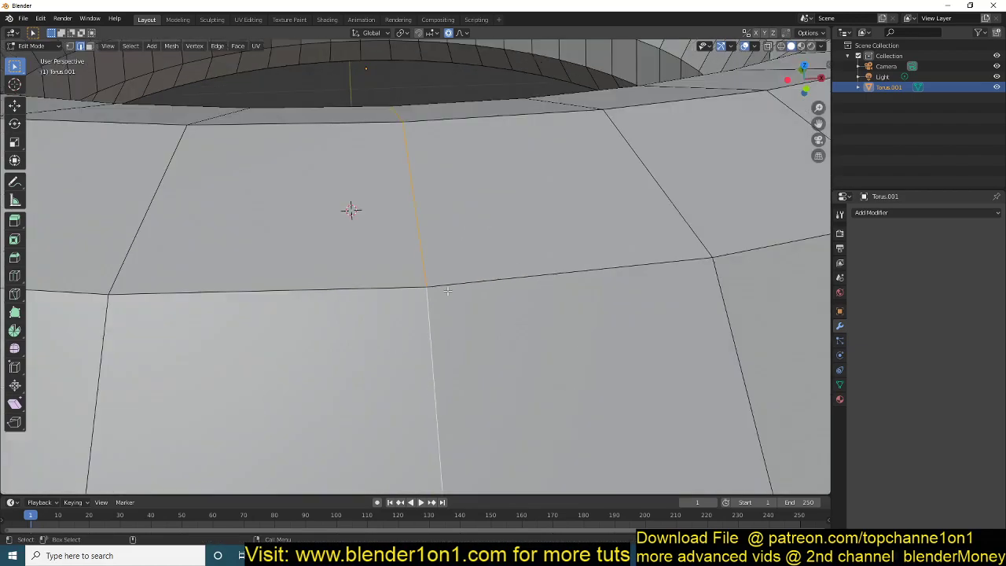
scroll(447, 290, down, 1)
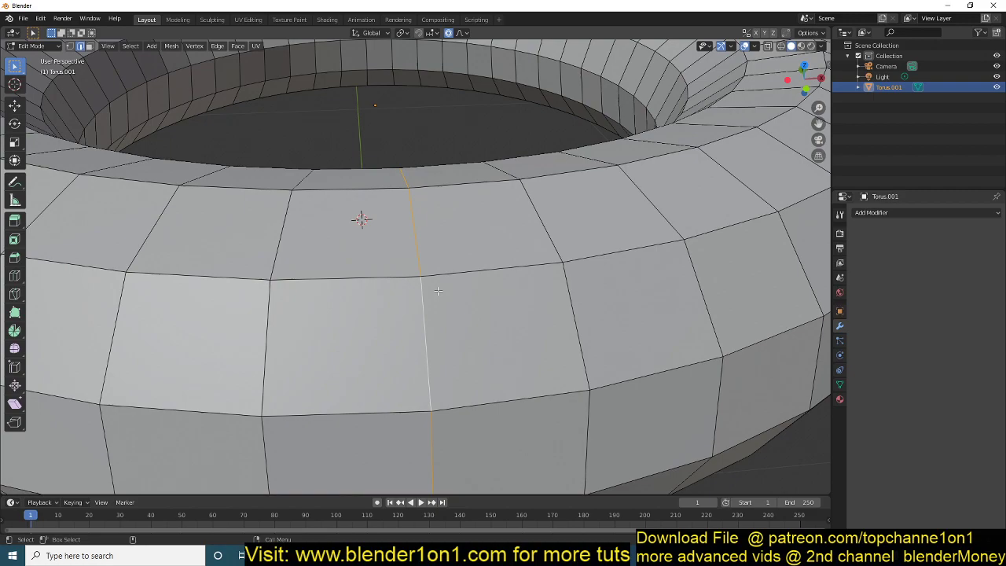
Step: In vertex selection mode, bevel one vertex on the torus's upper outer front with a vertex-only bevel of about 7 segments
key(1)
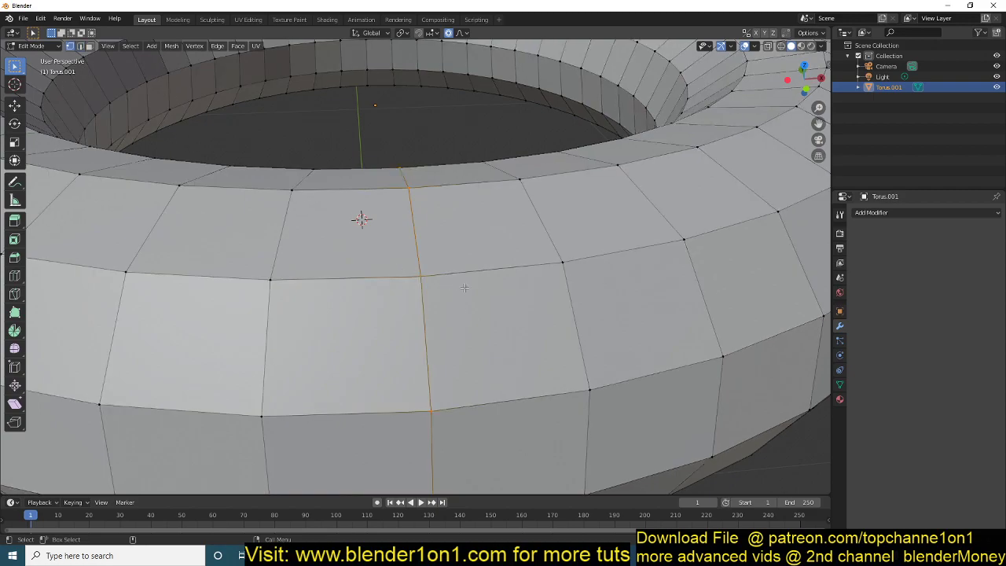
click(418, 278)
key(ctrl+shift+b)
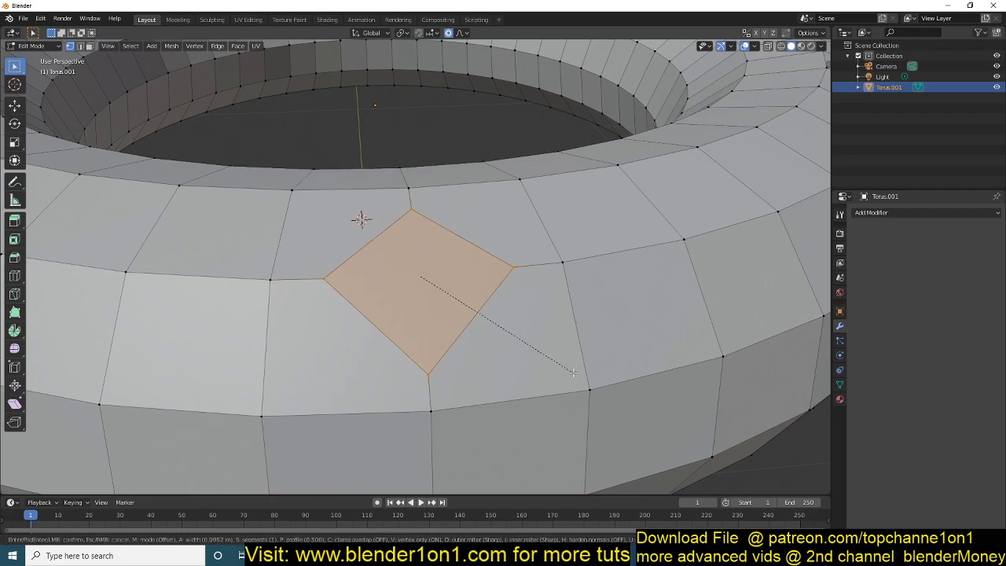
scroll(572, 372, up, 6)
scroll(573, 372, down, 6)
scroll(573, 372, up, 6)
scroll(573, 376, down, 4)
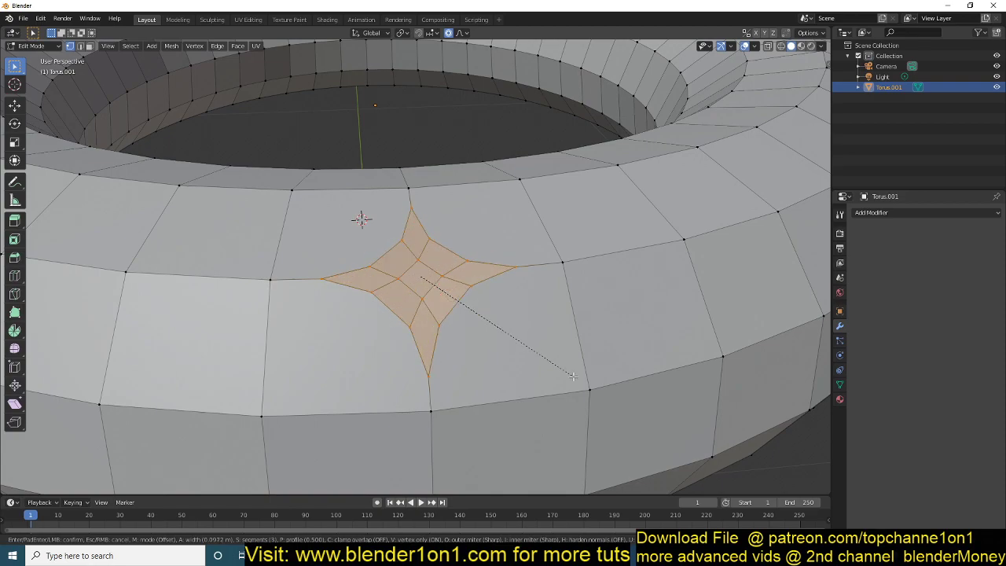
scroll(572, 376, up, 4)
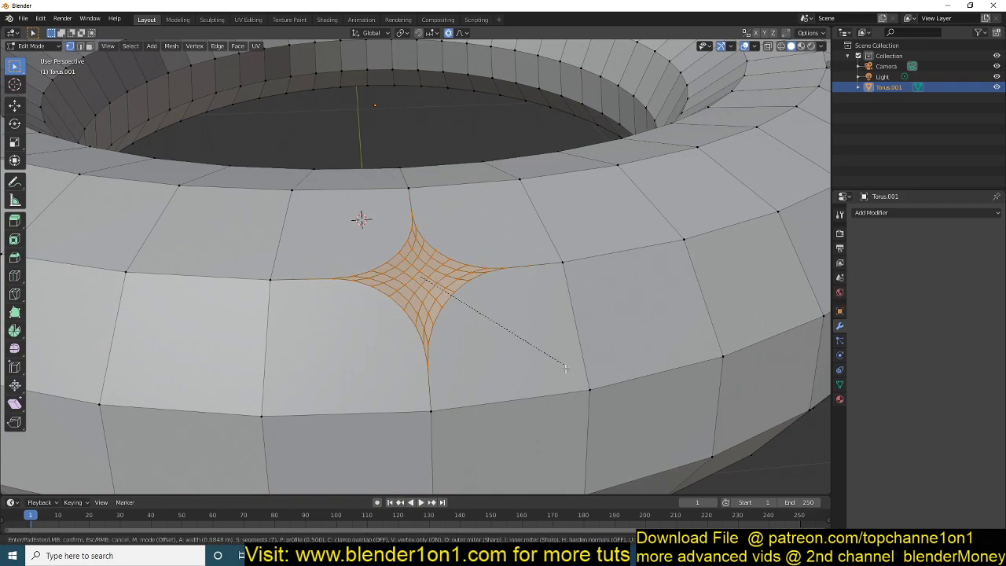
click(575, 377)
scroll(574, 377, down, 5)
middle_drag(574, 377, 498, 393)
middle_drag(494, 344, 532, 338)
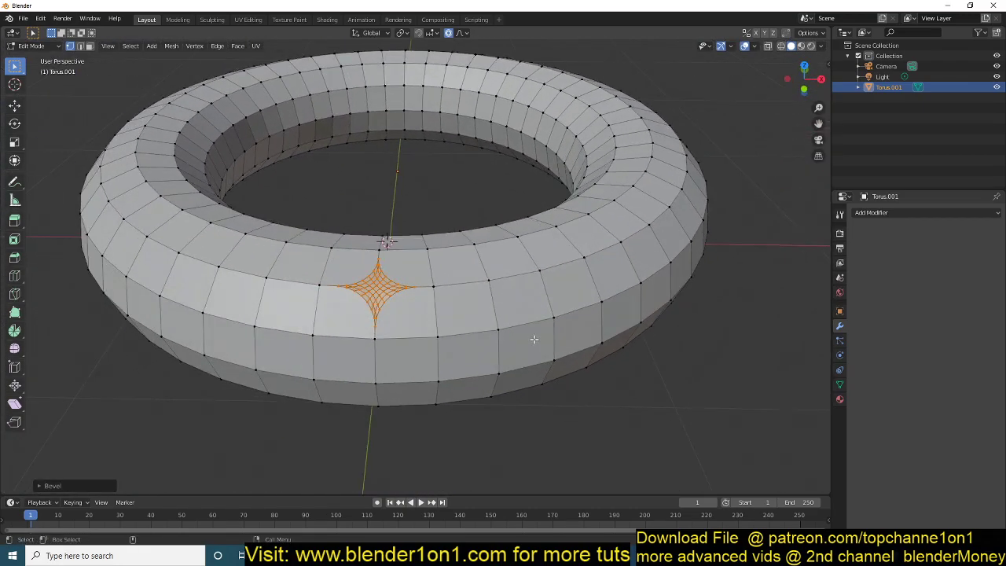
Step: Vertex-bevel a second vertex on the same row about 0.112 m wide with 6 segments and open the bevel settings
scroll(534, 334, up, 2)
click(567, 299)
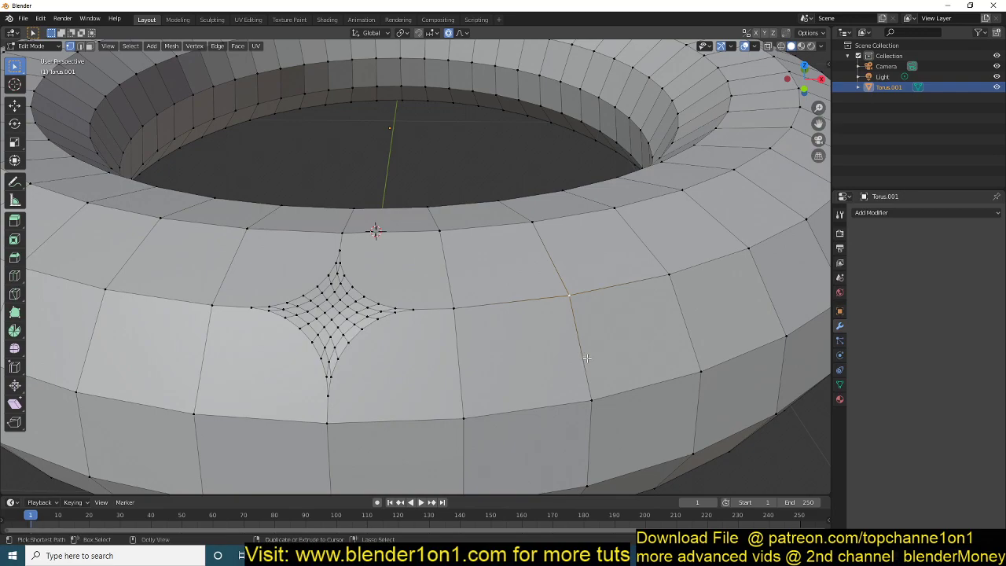
key(ctrl+shift+b)
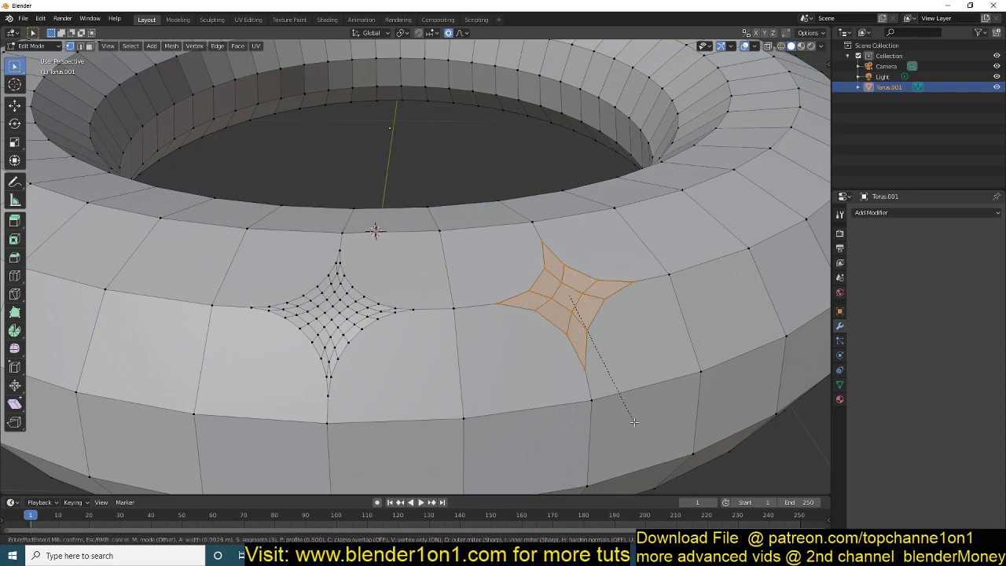
scroll(637, 428, down, 1)
click(641, 434)
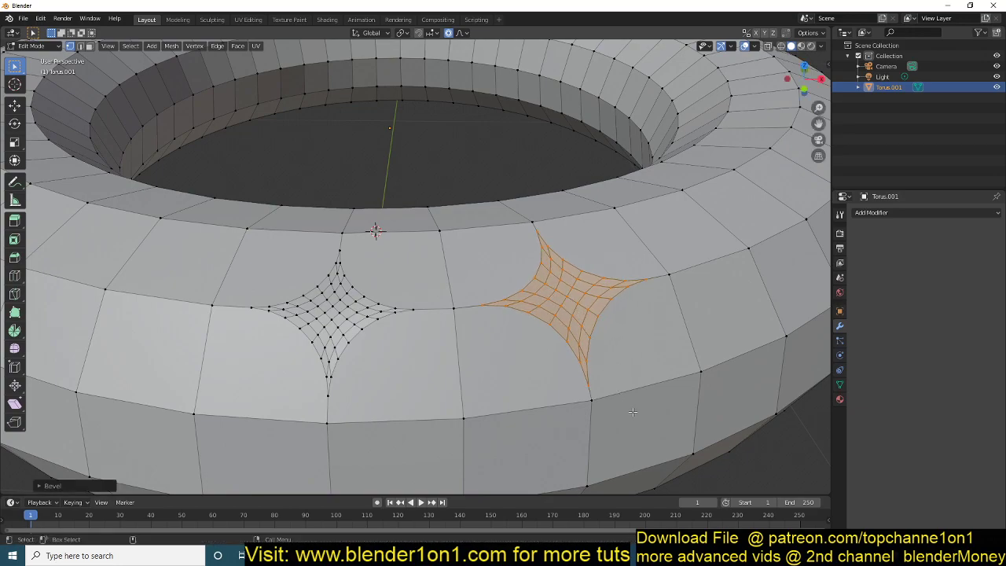
click(55, 485)
Step: Vertex-bevel a third vertex further along the same row about 0.107 m wide with 6 segments, keeping its bevel settings open
middle_drag(652, 278, 568, 286)
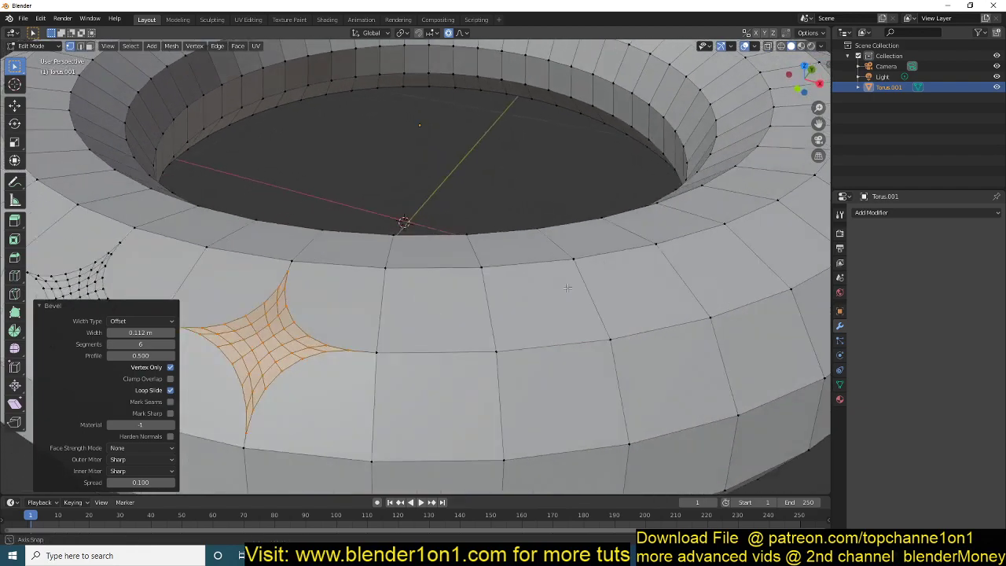
click(612, 340)
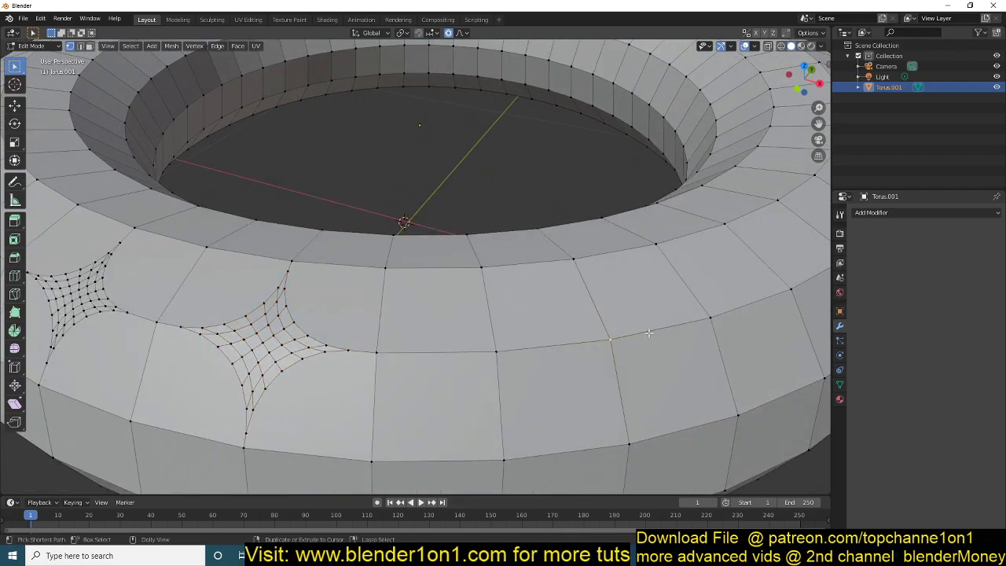
key(ctrl+shift+b)
click(730, 397)
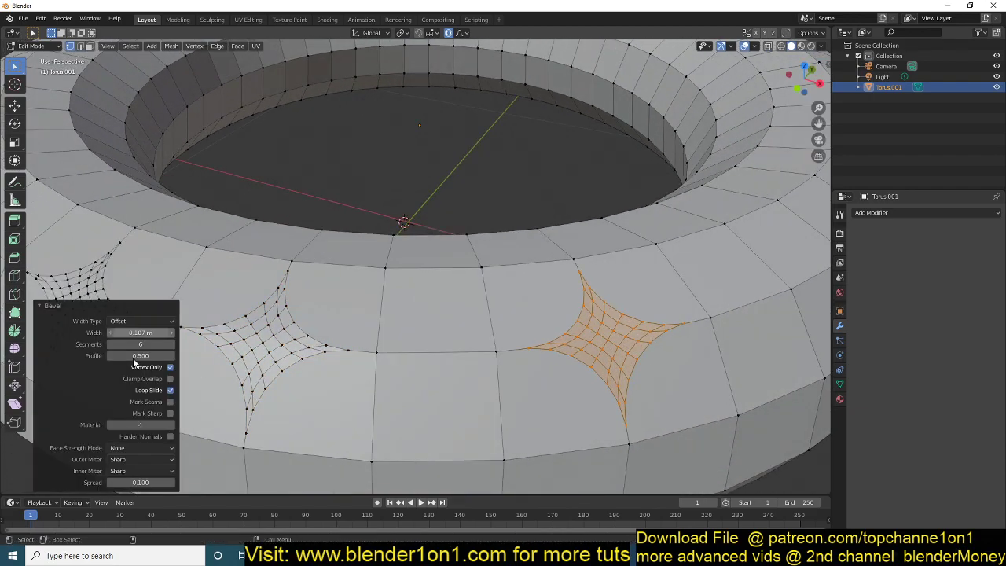
click(44, 308)
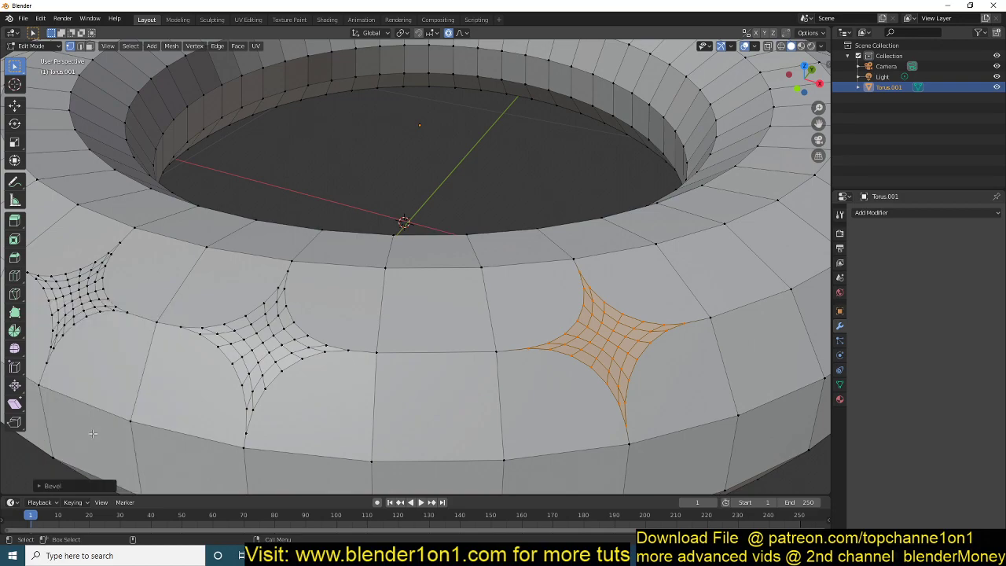
click(50, 486)
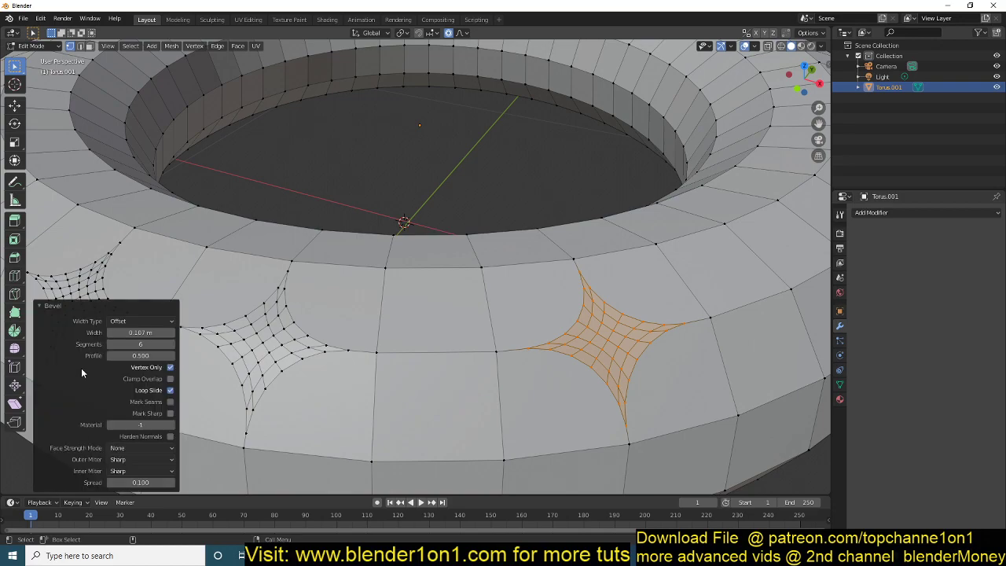
Step: Lower the third vertex bevel's profile to 0.080 so the star-shaped patch turns roughly circular
click(140, 355)
text(0.15)
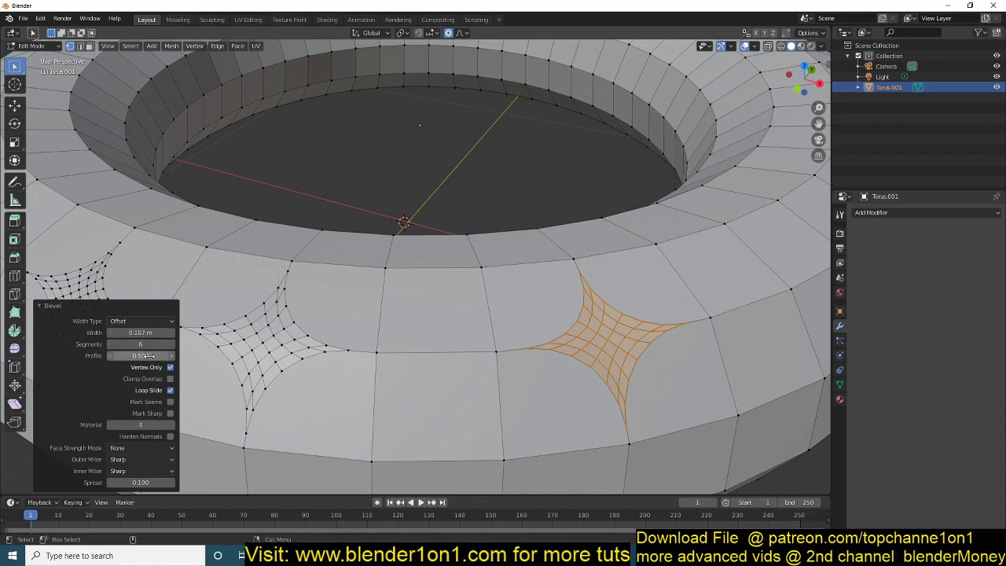
key(Return)
drag(140, 356, 120, 355)
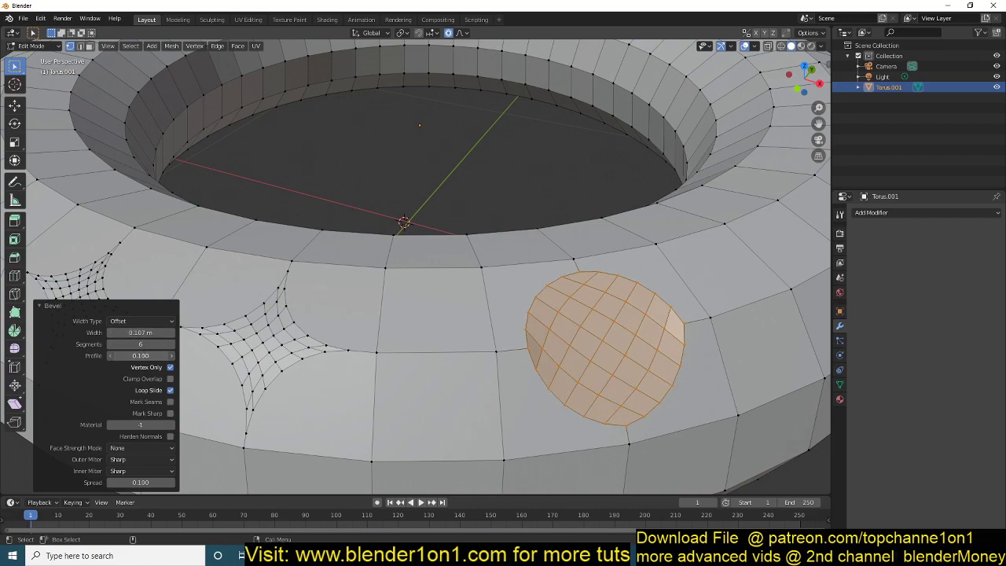
middle_drag(338, 315, 440, 339)
drag(139, 355, 135, 355)
Step: Merge the rounded bevel patch's grid into a single face
middle_drag(409, 218, 427, 244)
scroll(426, 245, up, 4)
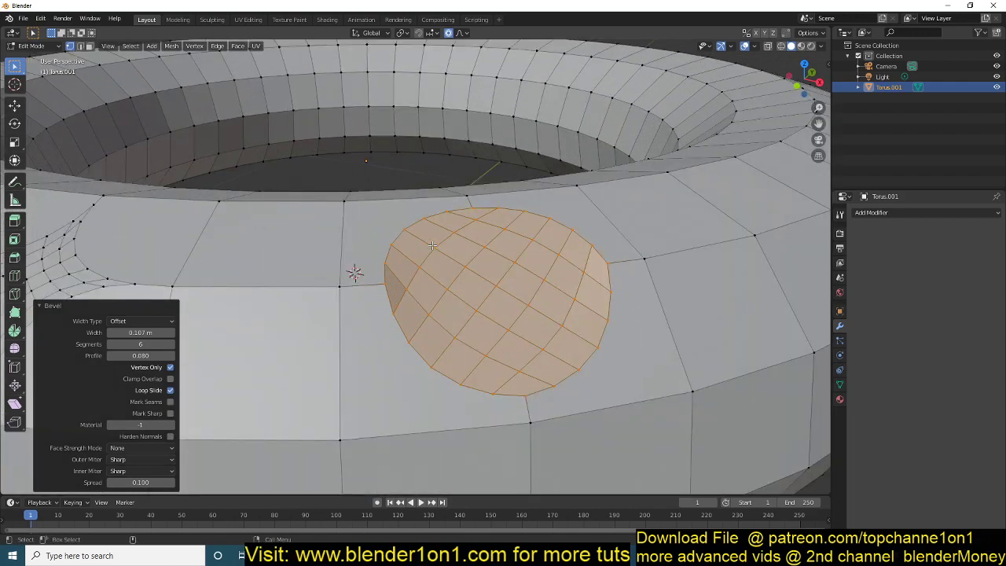
key(f)
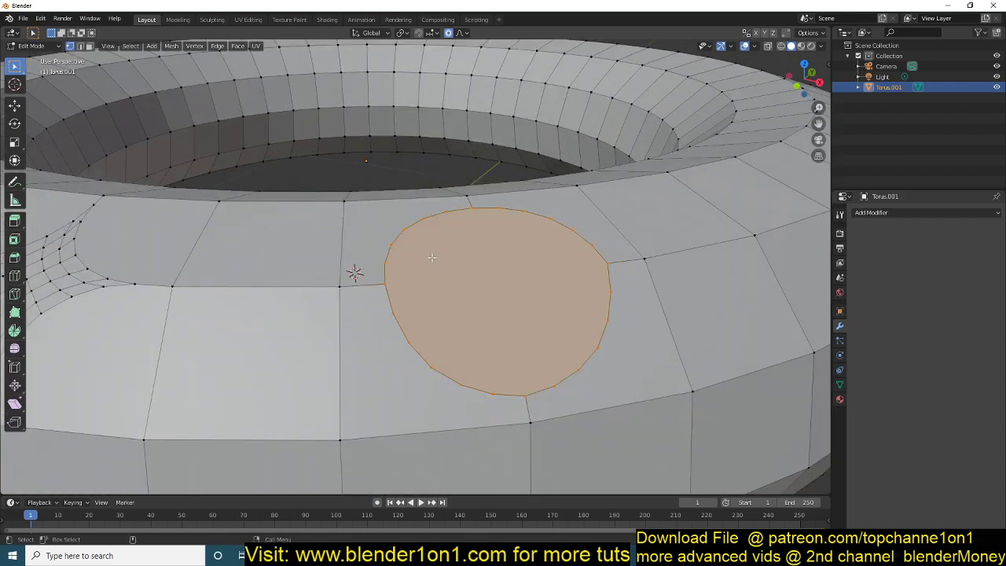
Step: Select the four faces around a vertex beside the circular face and merge them into one face, ending in face selection mode
middle_drag(431, 256, 338, 285)
click(623, 254)
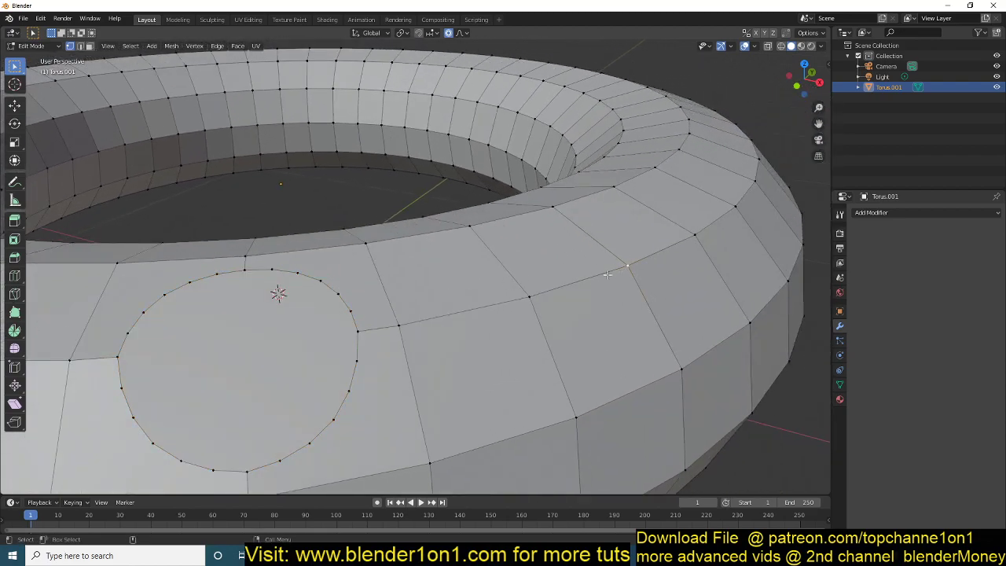
shift+click(598, 324)
shift+click(676, 294)
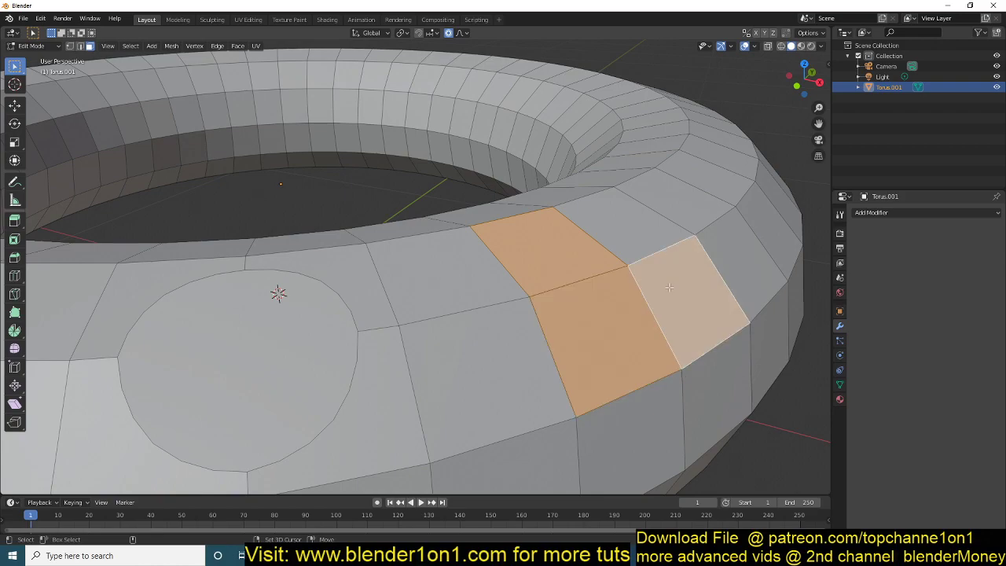
shift+click(635, 231)
key(f)
key(1)
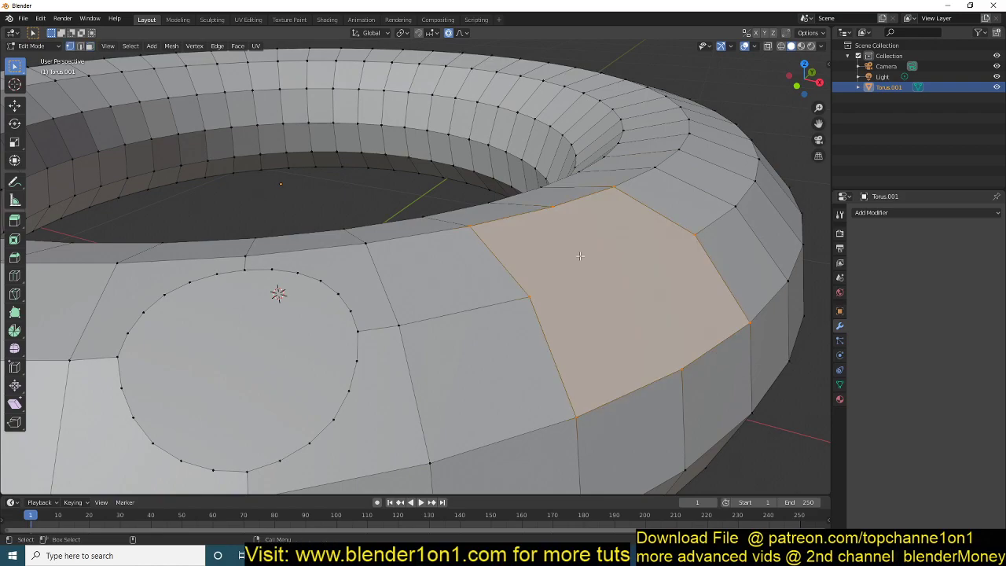
key(3)
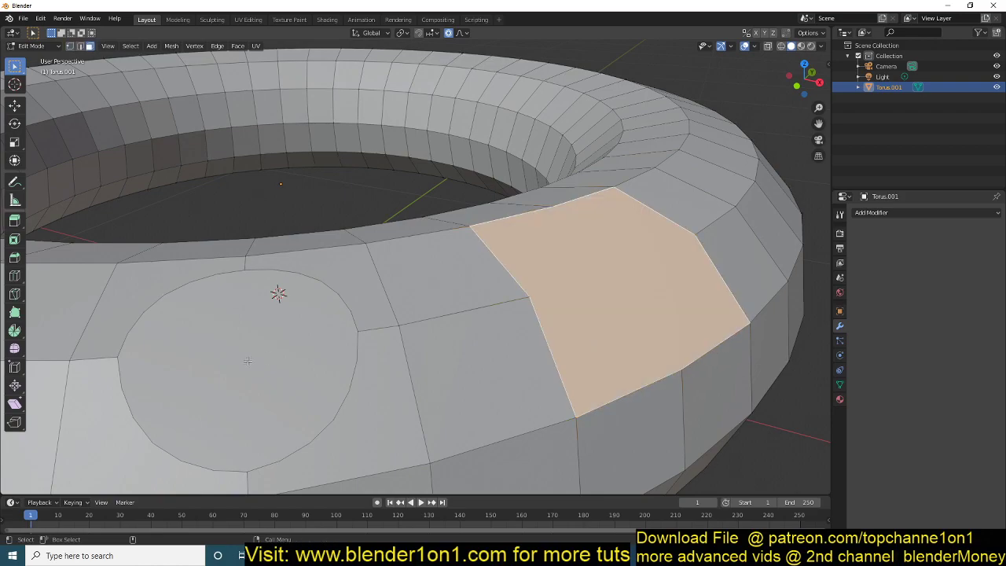
Step: Select the circular face on the torus's outer front and try To Sphere on it with factor 1
middle_drag(226, 362, 297, 338)
click(355, 290)
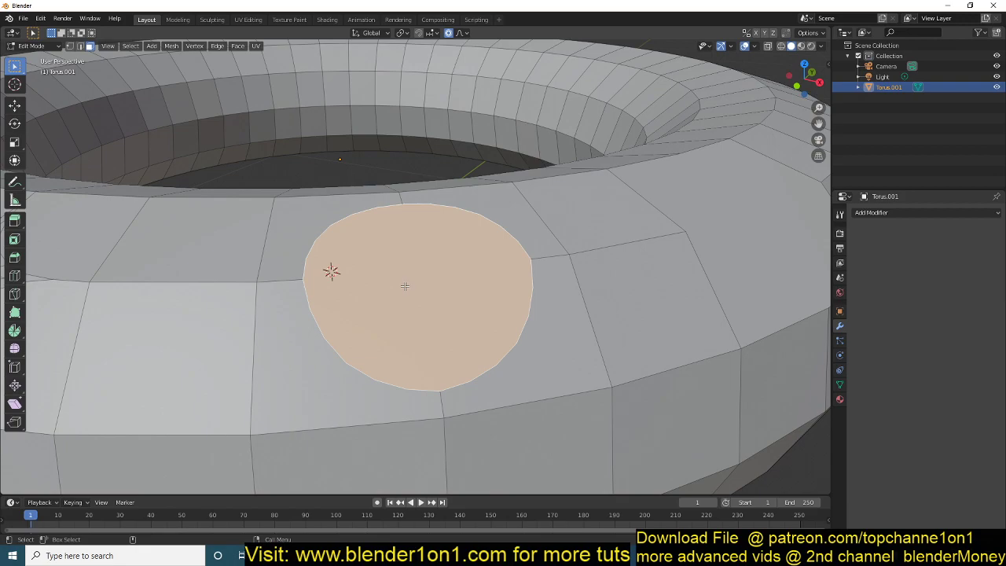
text(s)
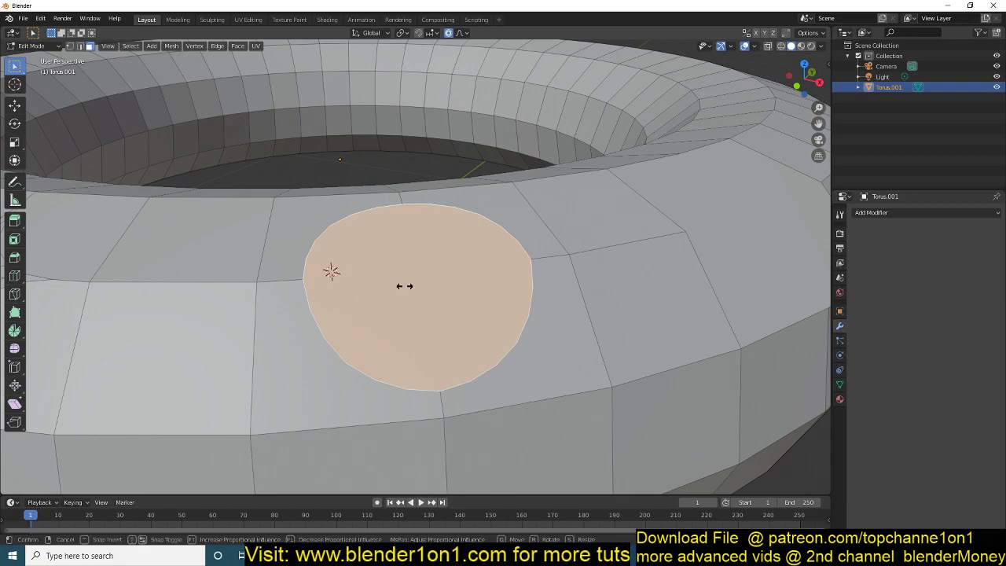
text(1)
right_click(404, 286)
Step: Try To Sphere with factor 1 again on the selected circular face
scroll(404, 286, down, 7)
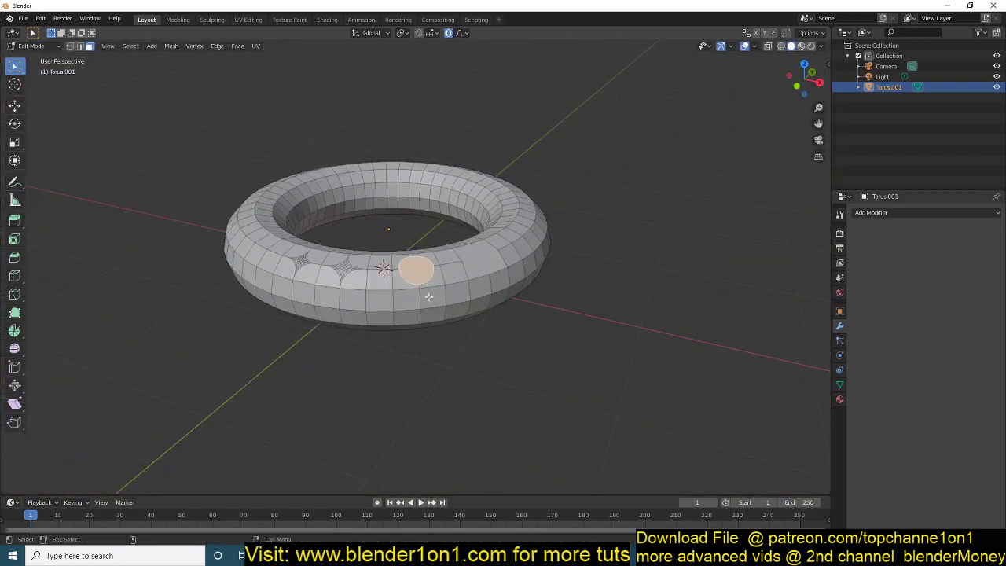
scroll(428, 297, up, 2)
key(s)
right_click(432, 297)
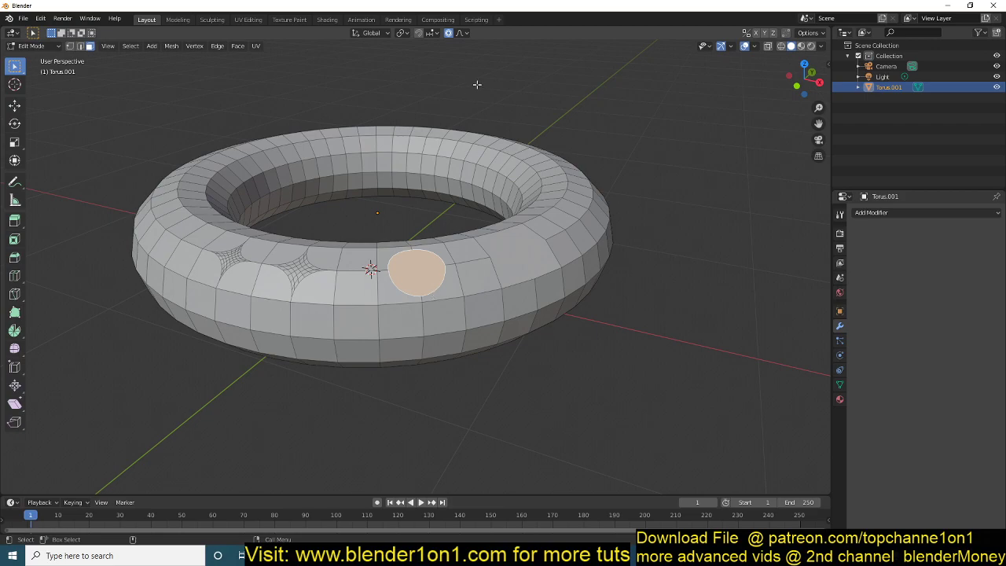
key(shift+alt+s)
key(1)
right_click(441, 302)
key(alt+Tab)
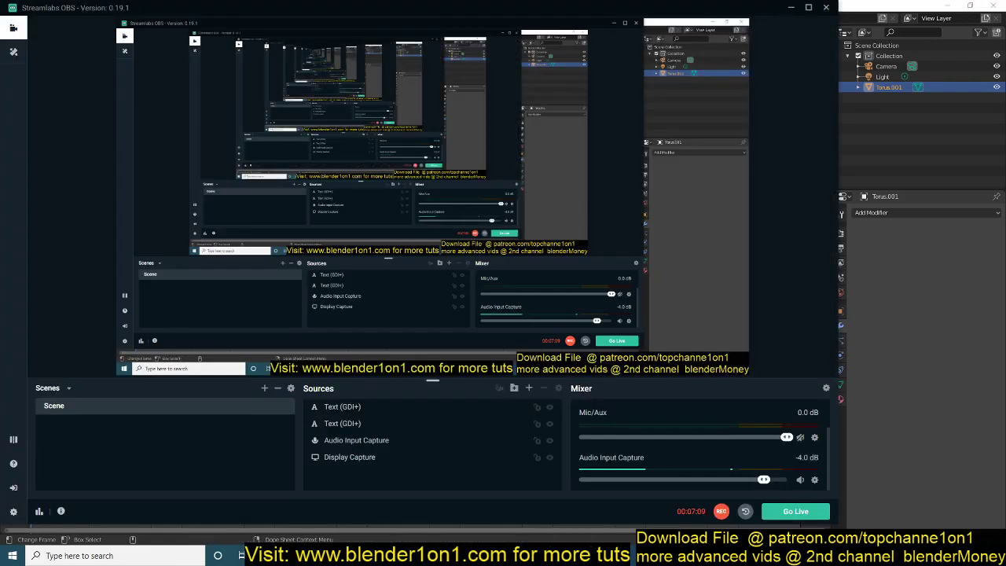
key(alt+Tab)
Step: Apply To Sphere with factor 1 to the selected circular face, check it in Object Mode and return to Edit Mode
scroll(395, 228, up, 2)
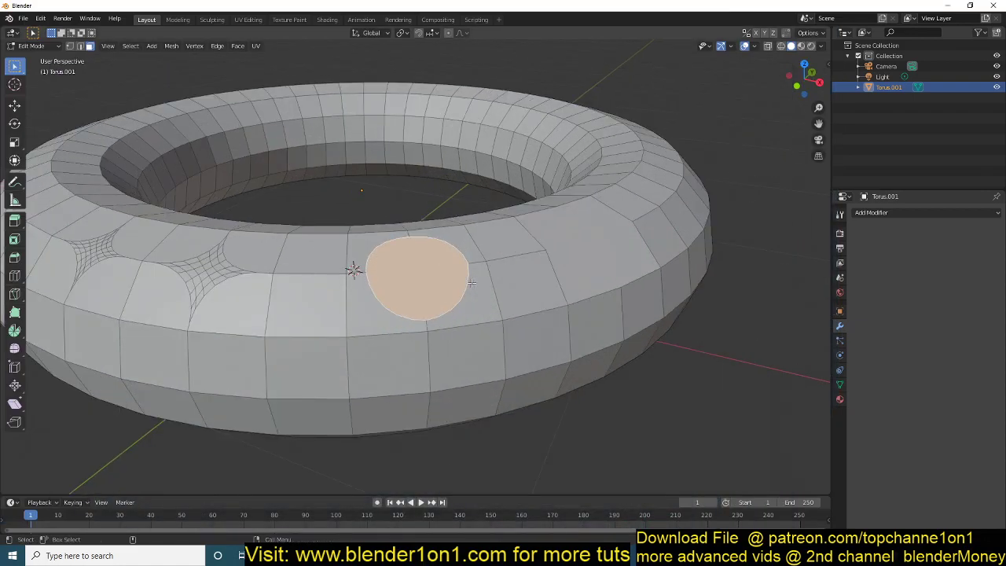
key(shift+alt+s)
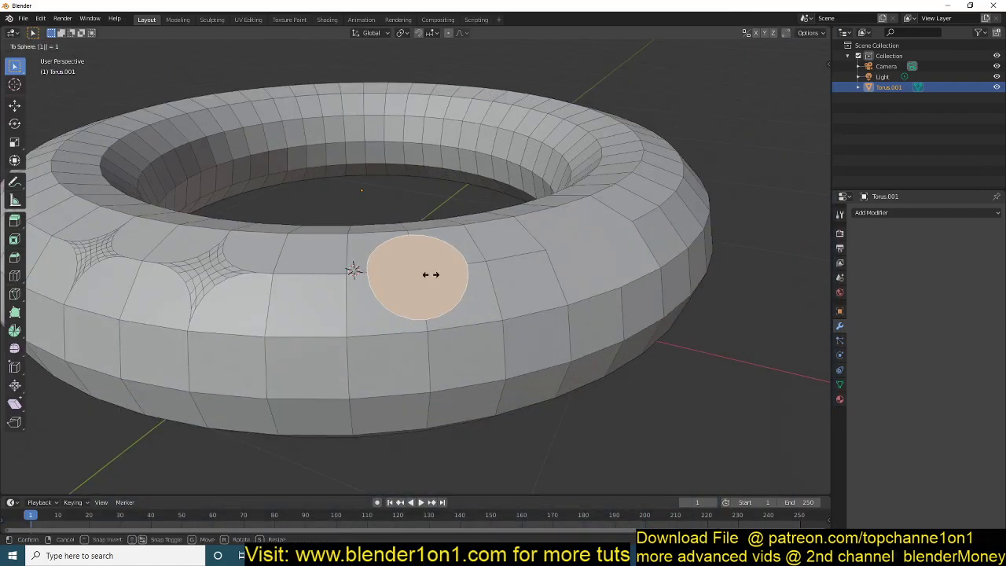
key(1)
key(Return)
key(Tab)
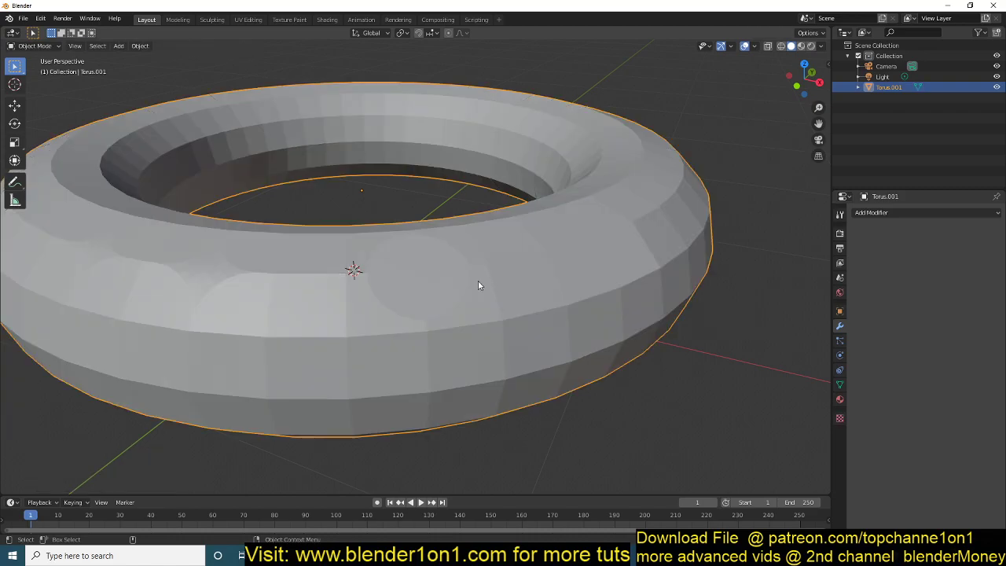
middle_drag(478, 280, 393, 364)
key(Tab)
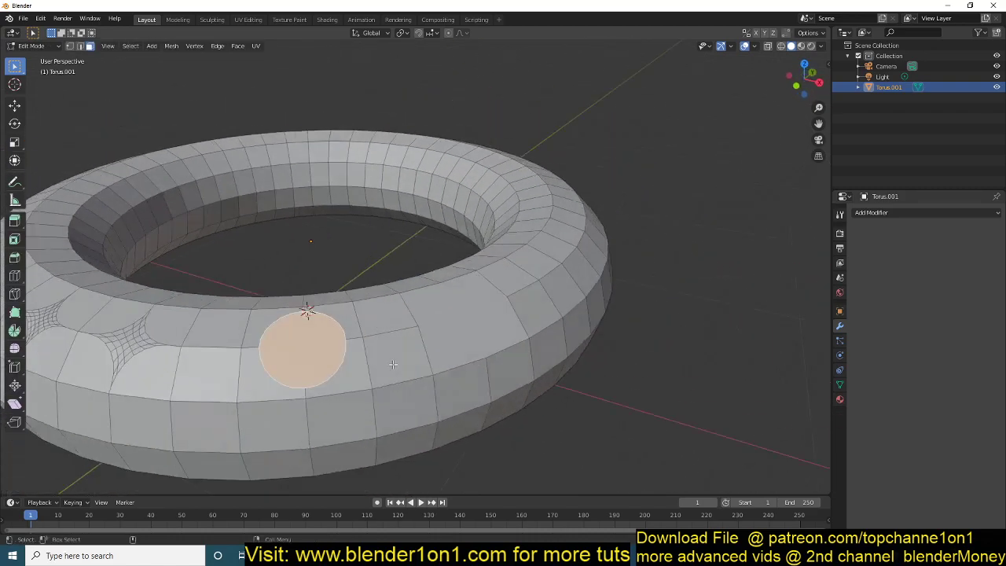
Step: In vertex selection mode, select the centre vertex of the nearest star-shaped bevel patch and grow the selection to the whole patch
shift+middle_drag(306, 361, 467, 332)
scroll(465, 331, up, 3)
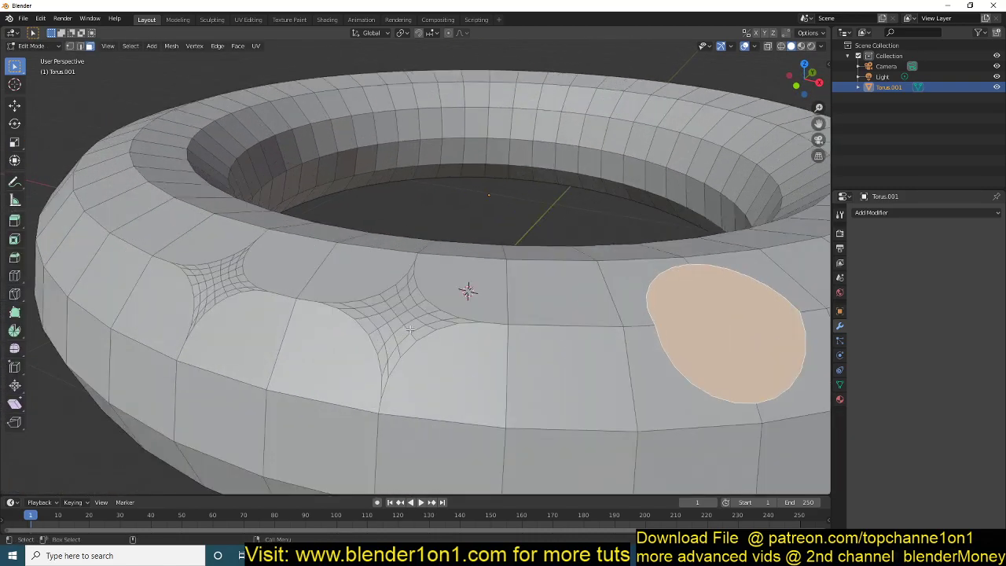
key(1)
key(alt+a)
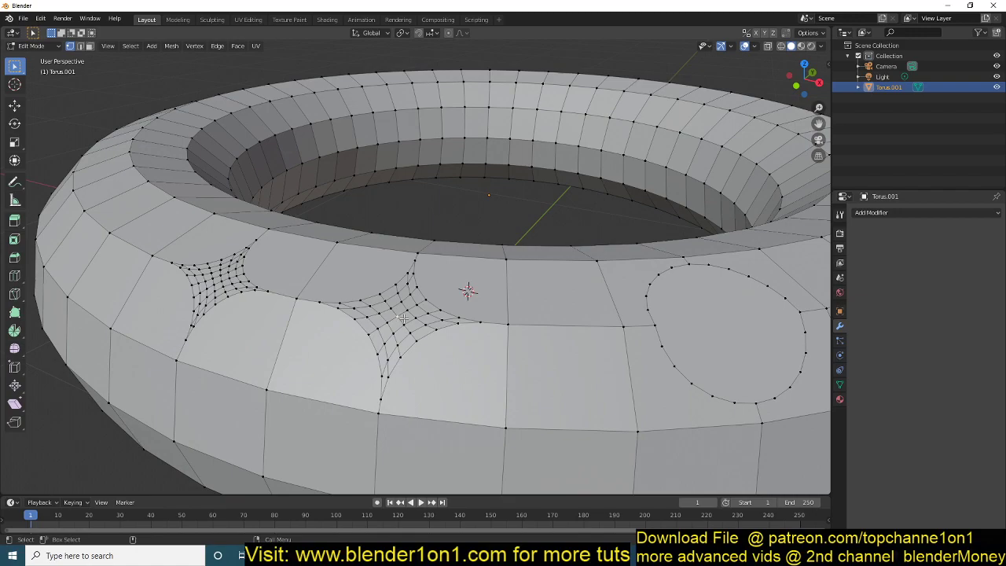
scroll(398, 318, up, 2)
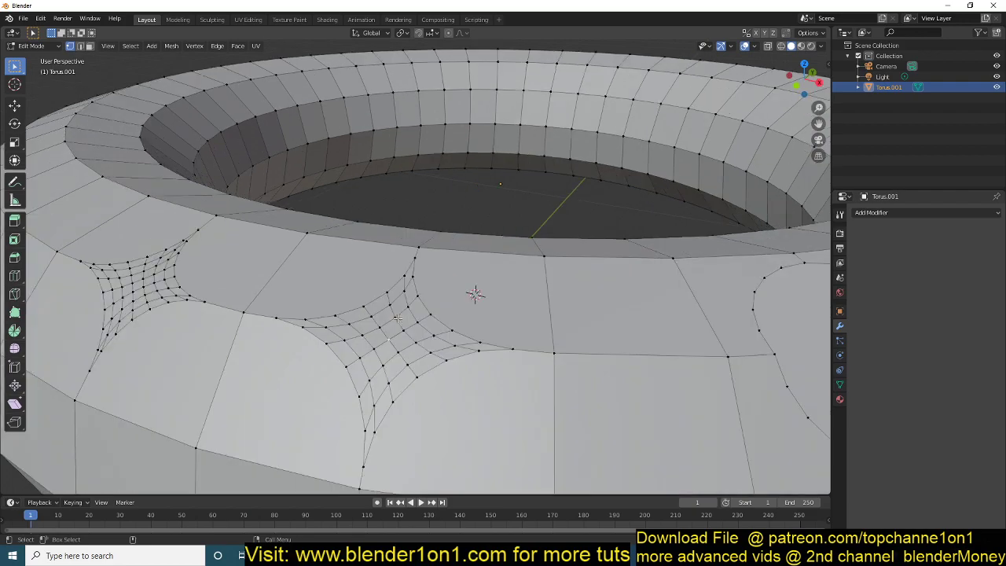
key(ctrl+KP_Add)
key(ctrl+KP_Add)
key(ctrl+KP_Add)
key(ctrl+KP_Add)
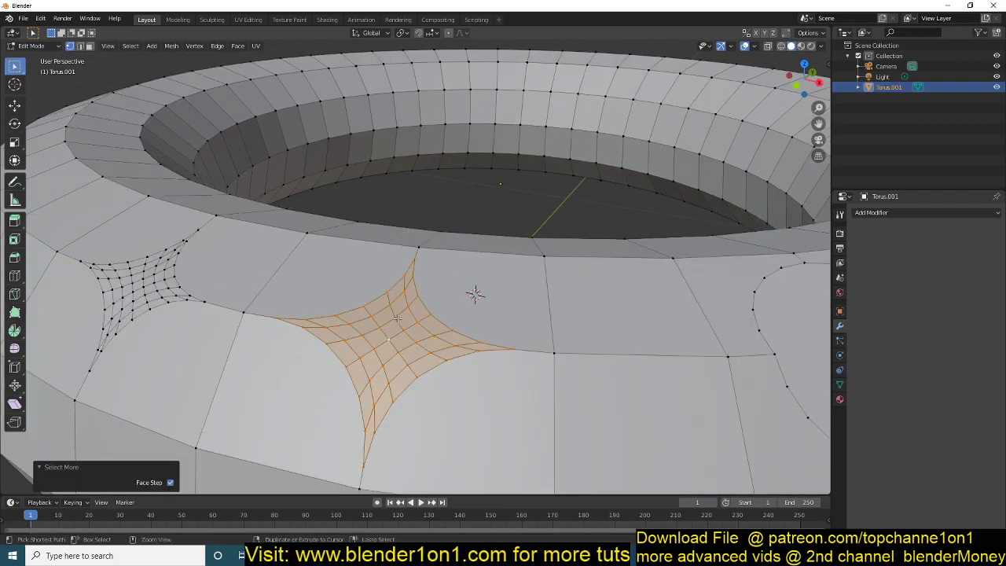
Step: Shrink the selection toward the star-shaped patch's centre and grow it back out to the patch's tips
scroll(398, 317, down, 2)
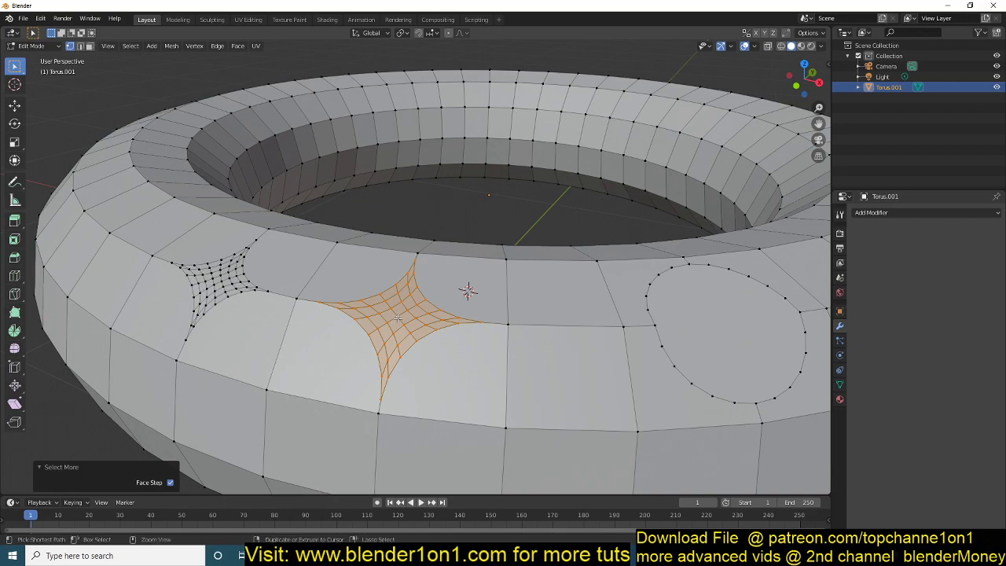
key(ctrl+KP_Subtract)
key(ctrl+KP_Subtract)
key(ctrl+KP_Subtract)
scroll(398, 317, up, 2)
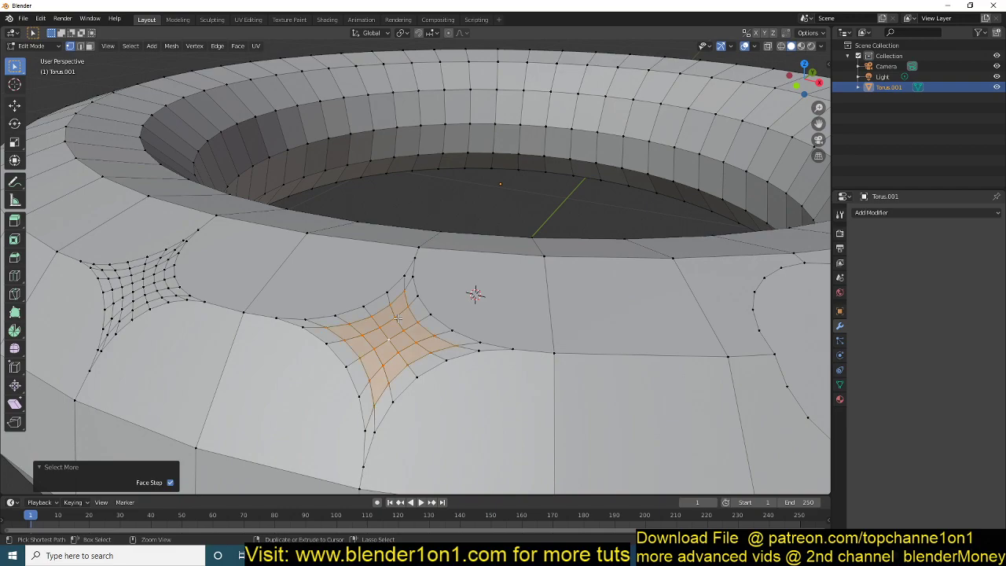
scroll(398, 318, down, 2)
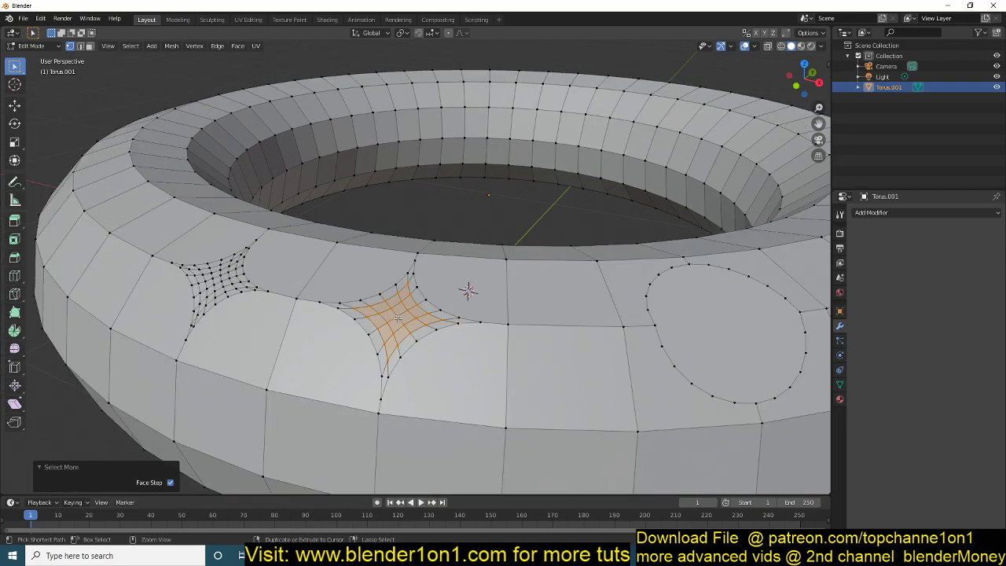
key(ctrl+equal)
key(ctrl+minus)
key(ctrl+equal)
key(ctrl+minus)
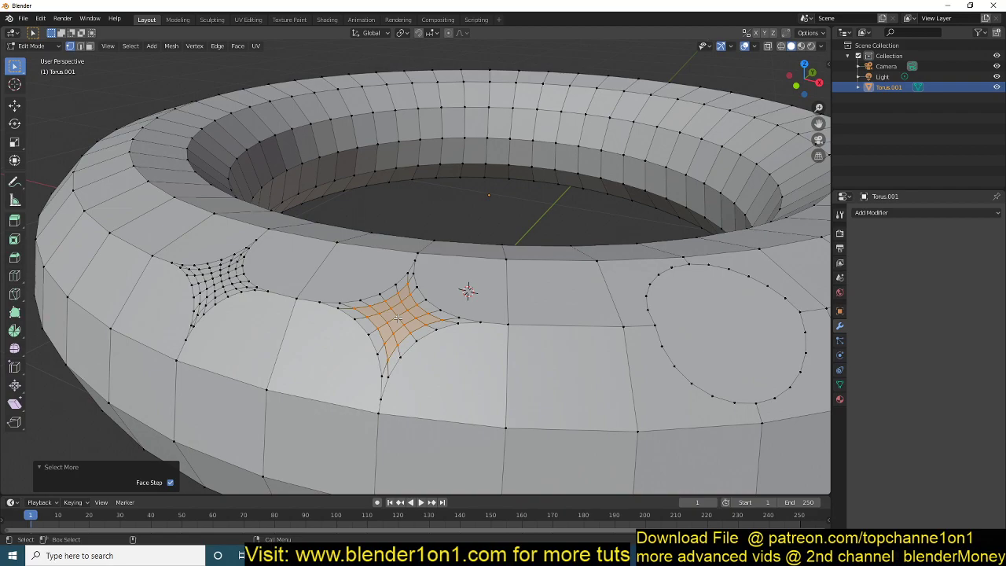
key(ctrl+KP_Add)
key(ctrl+KP_Add)
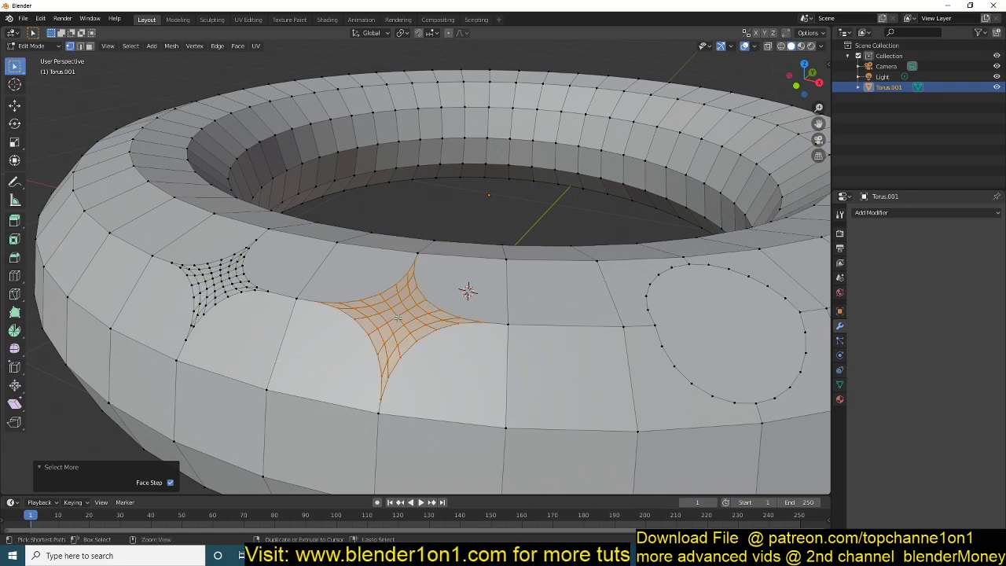
key(ctrl+KP_Subtract)
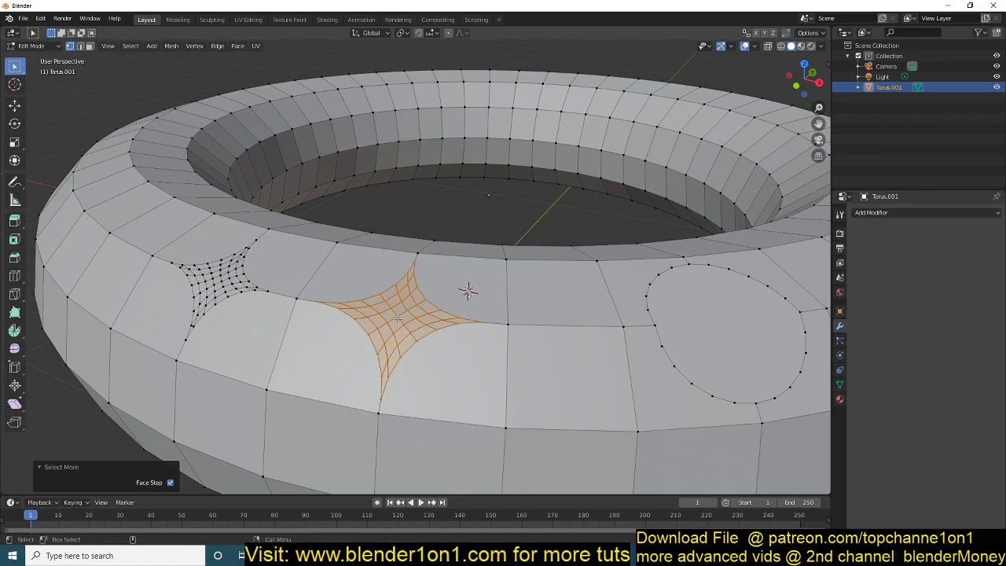
Step: Dissolve the selected star-shaped patch into a single face and round it with To Sphere at factor 1
scroll(398, 317, down, 3)
scroll(399, 317, up, 1)
shift+middle_drag(512, 314, 490, 310)
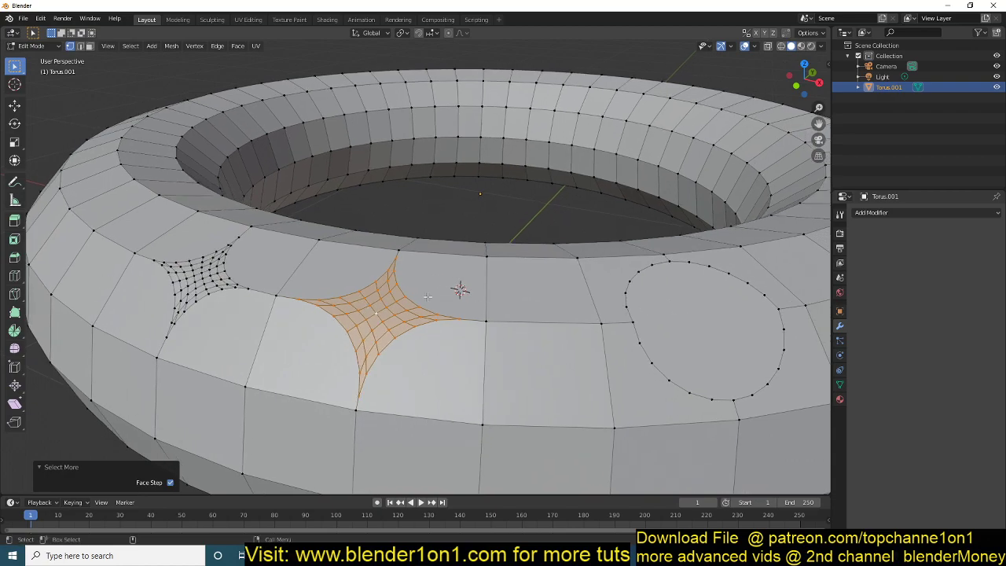
key(ctrl+x)
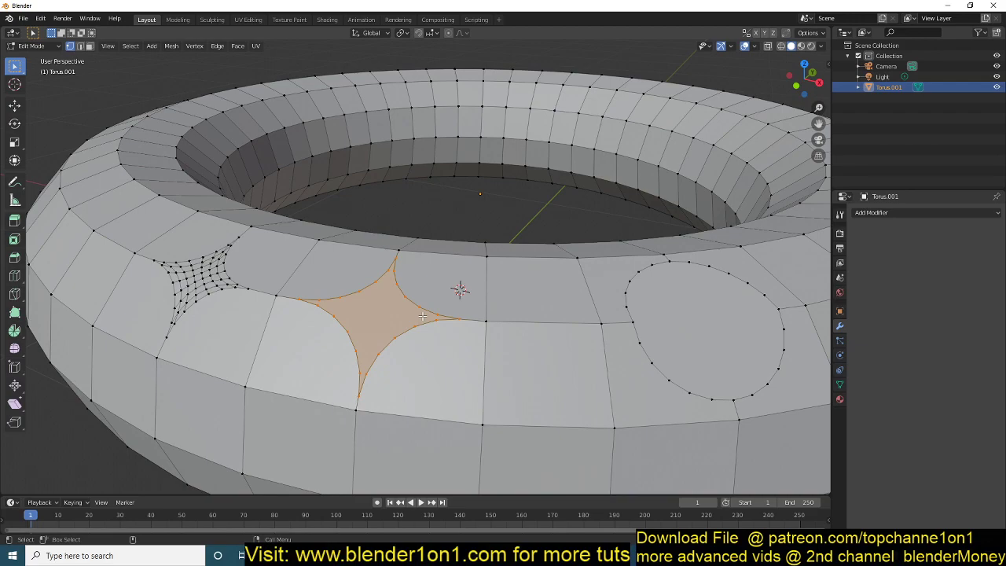
key(shift+alt+s)
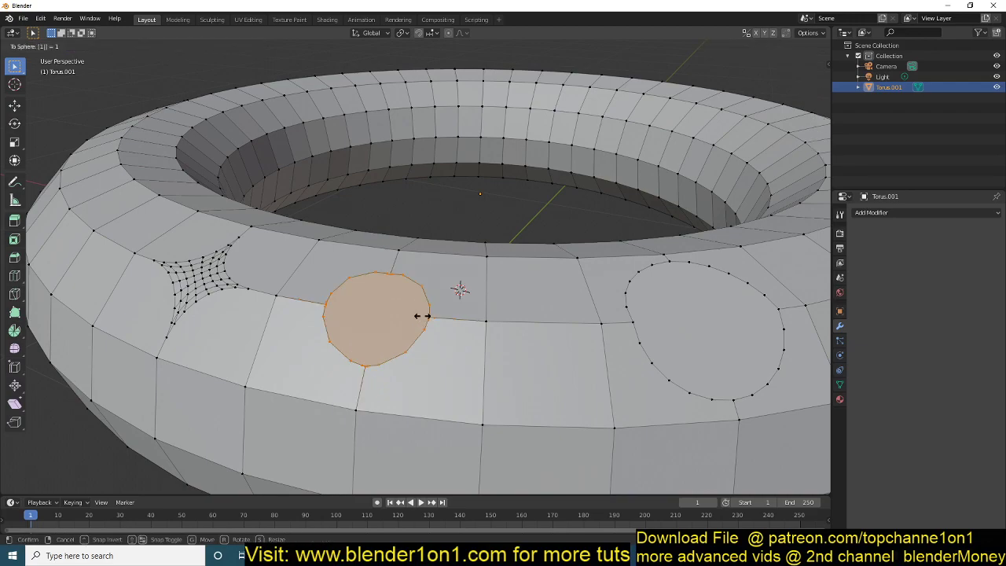
click(452, 314)
middle_drag(452, 314, 489, 308)
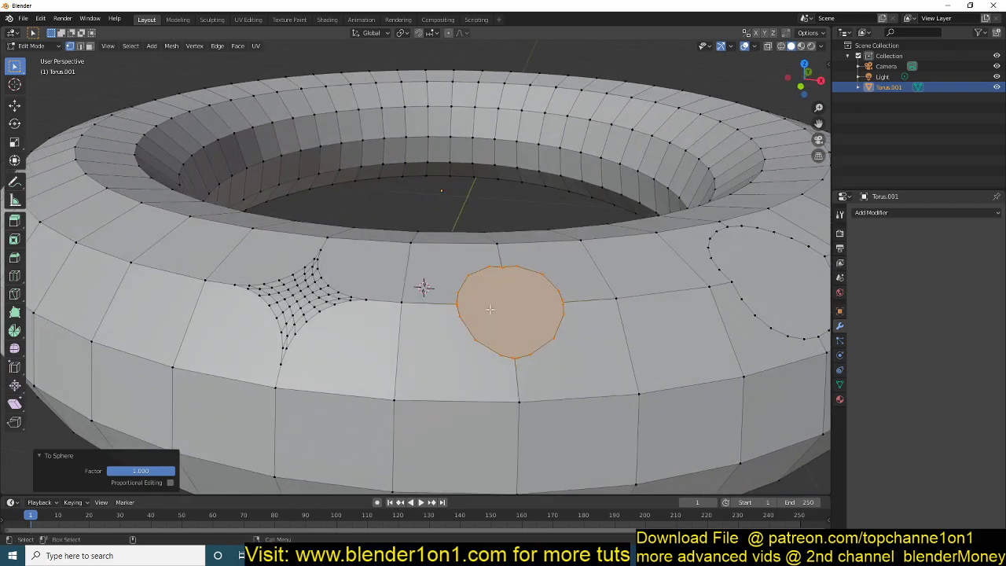
Step: Select the larger circular face in face selection mode and compare it with the smaller rounded face
middle_drag(557, 291, 507, 303)
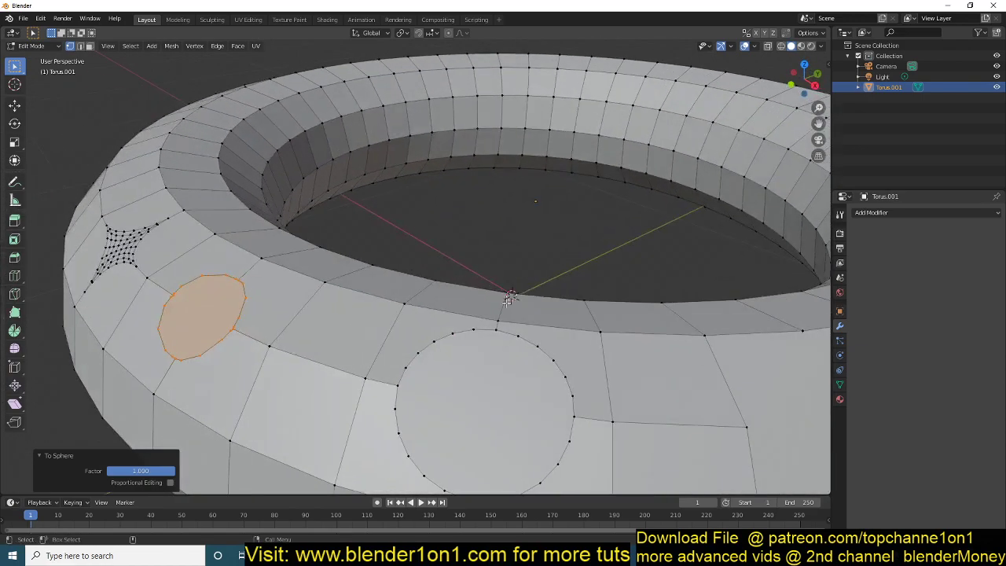
middle_drag(508, 355, 509, 336)
key(3)
click(505, 345)
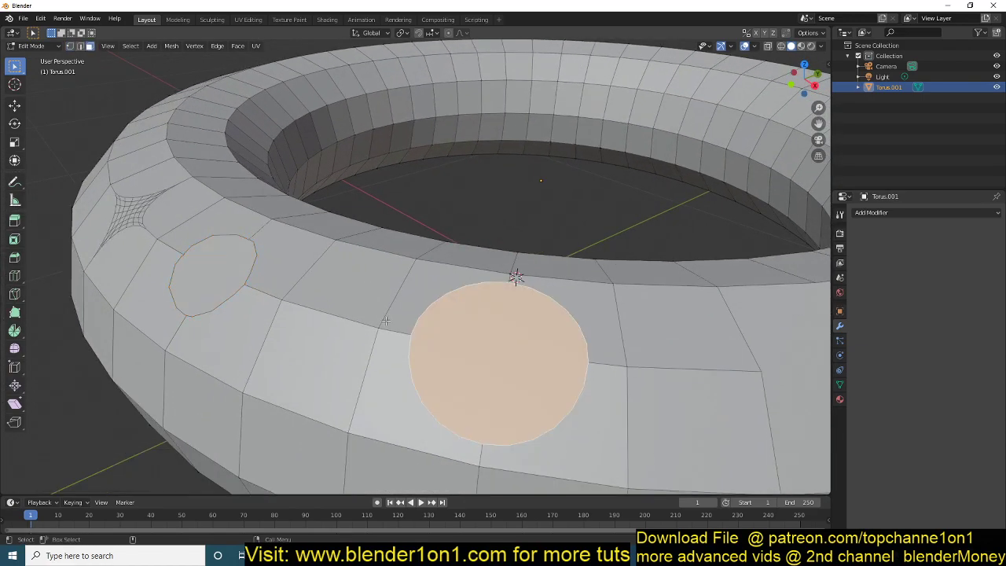
middle_drag(387, 320, 379, 315)
middle_drag(311, 286, 363, 306)
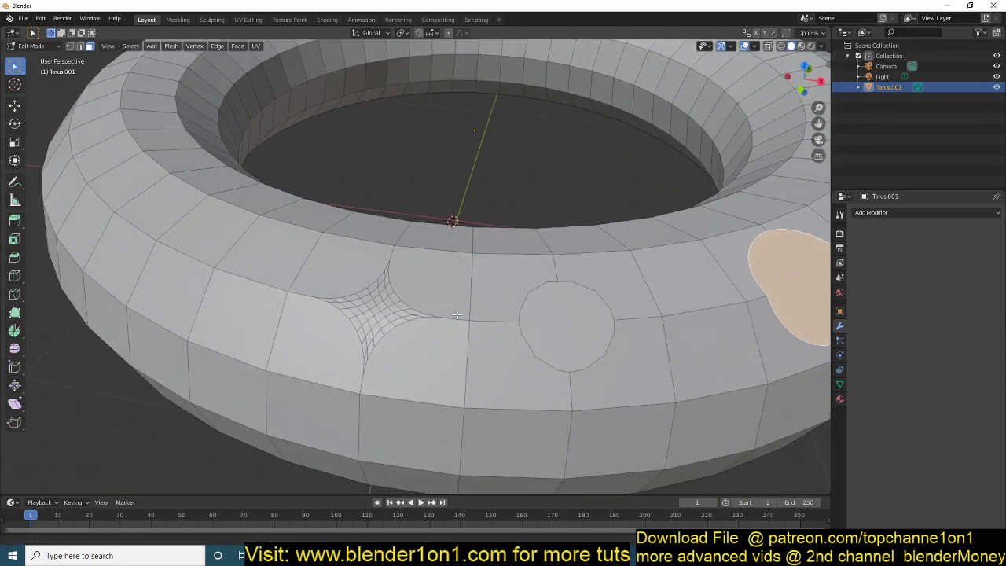
Step: Vertex-bevel an outer vertex beside the remaining star-shaped patch with 6 segments and a width of about 0.0986 m
key(1)
click(214, 267)
key(ctrl+shift+b)
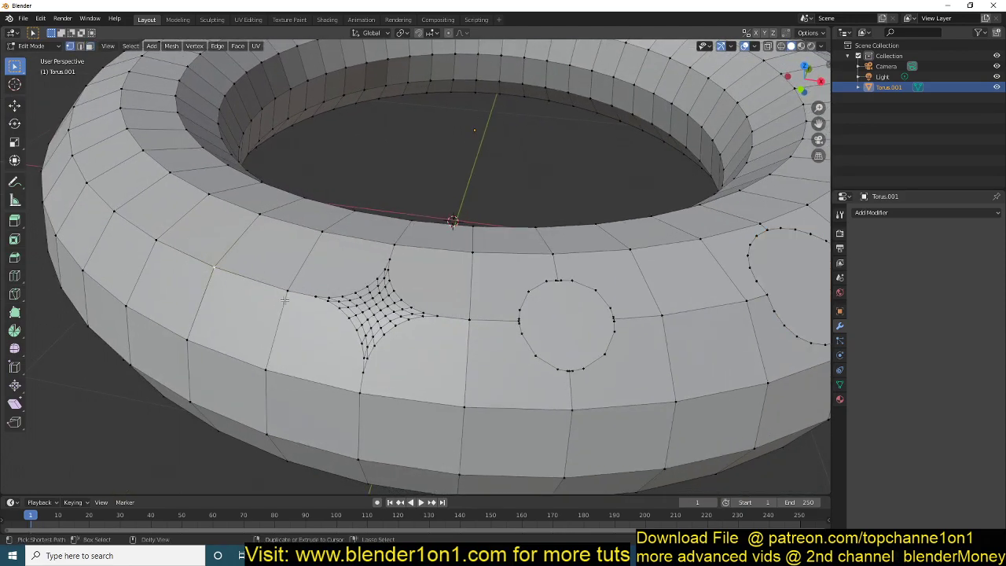
click(344, 316)
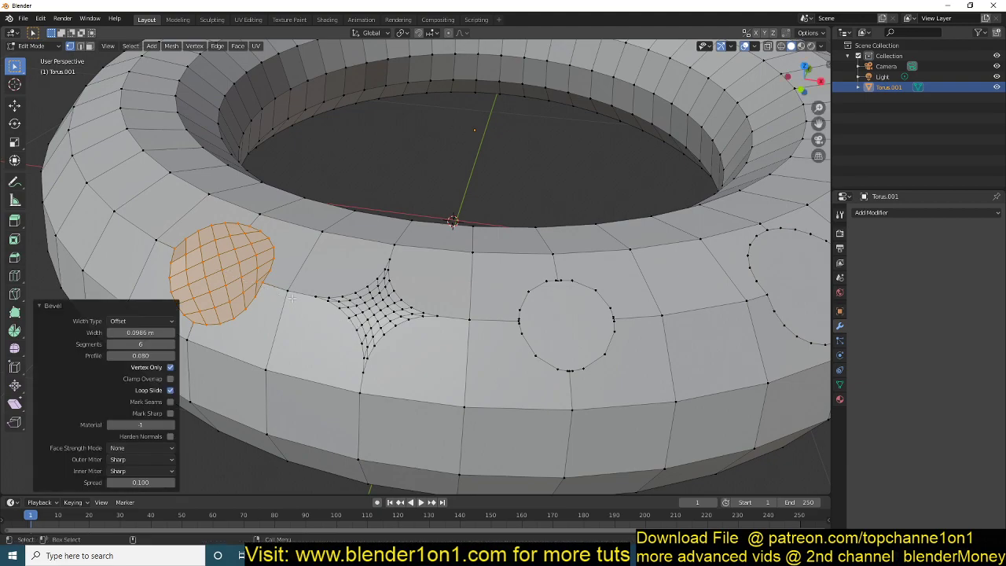
Step: Set the new vertex bevel's profile to 0.070
mouse_move(143, 355)
mouse_down()
mouse_move(328, 355)
mouse_move(137, 355)
mouse_move(150, 356)
mouse_up()
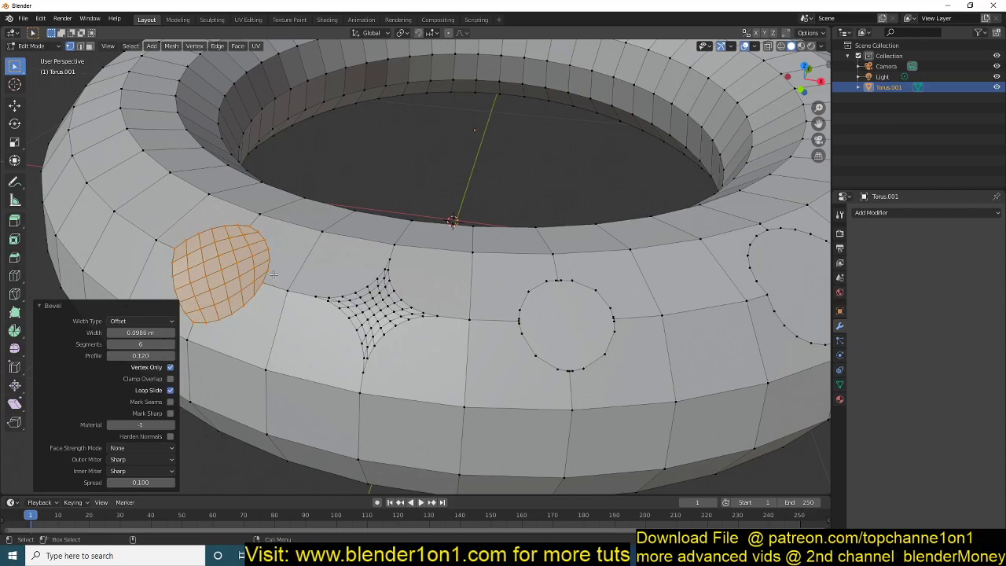
middle_drag(274, 275, 313, 252)
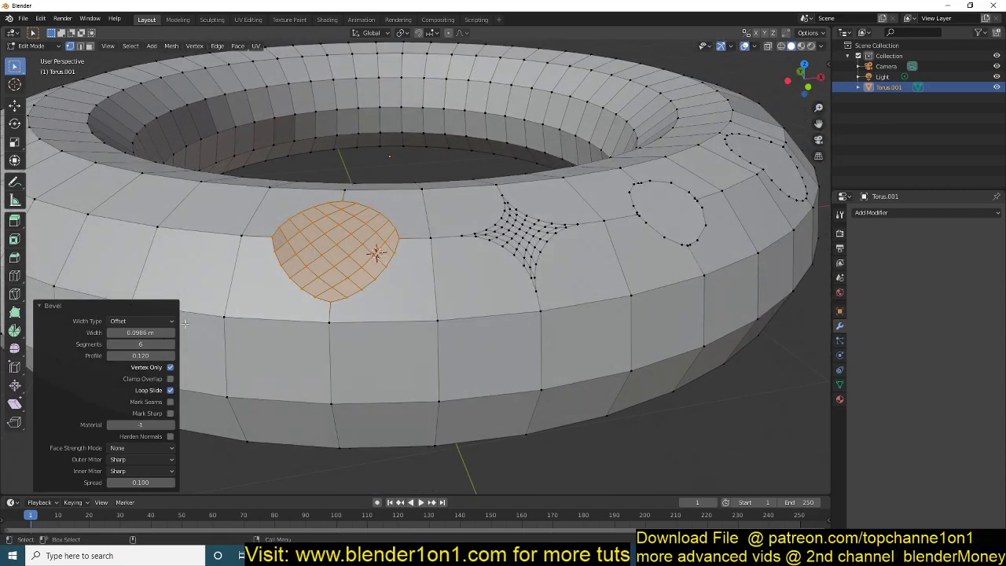
drag(153, 355, 148, 355)
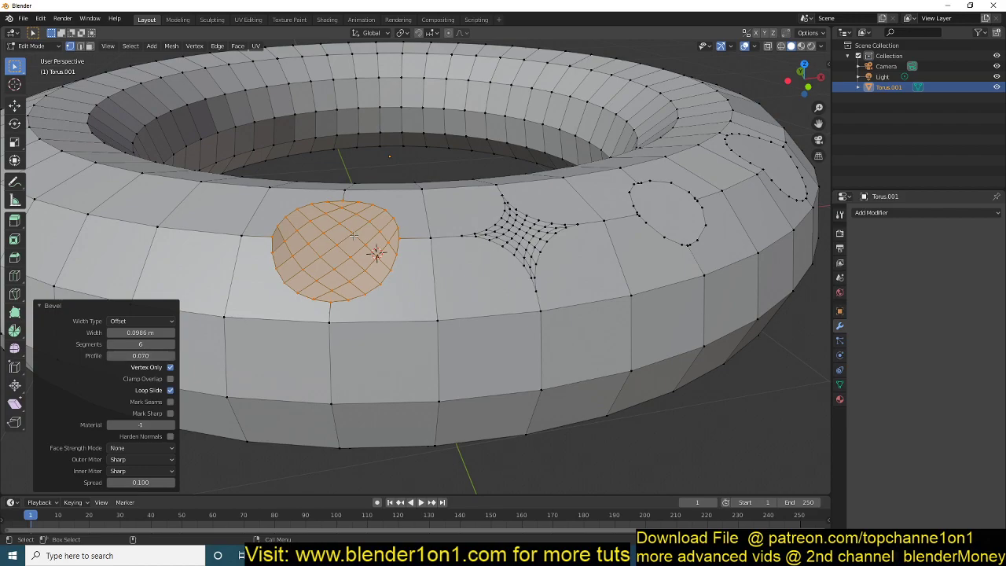
Step: Merge the new bevel patch into a single face, round it with To Sphere at factor 1 and review the torus in Object Mode
key(f)
key(shift+alt+s)
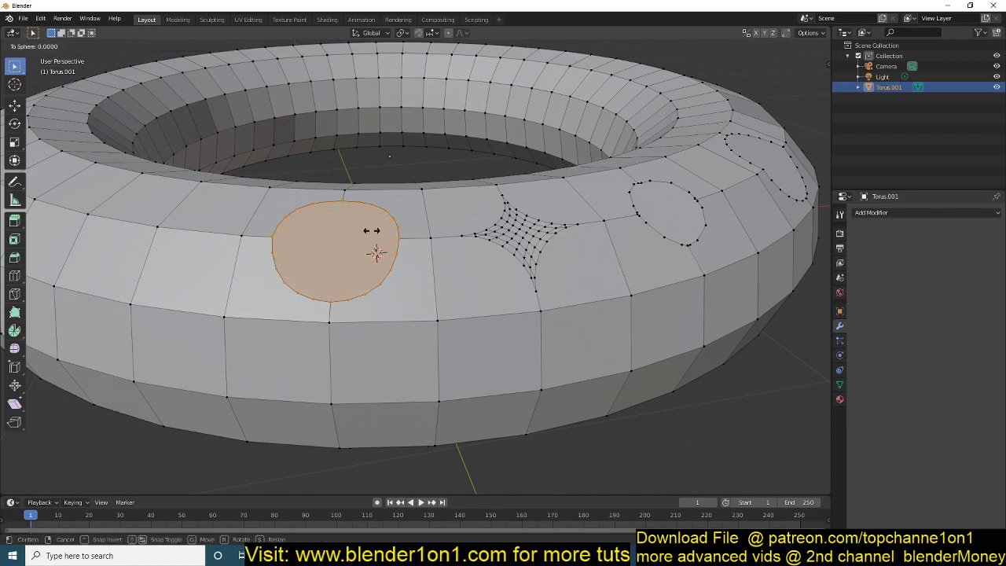
text(1)
key(Return)
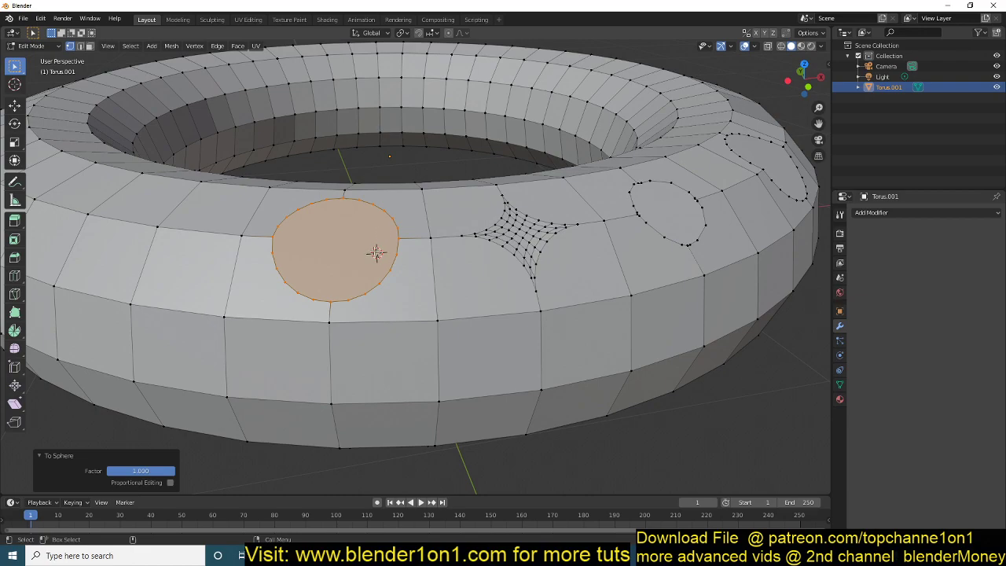
middle_drag(377, 253, 472, 276)
key(Tab)
middle_drag(534, 291, 373, 269)
scroll(373, 270, down, 5)
middle_drag(458, 288, 460, 324)
key(Tab)
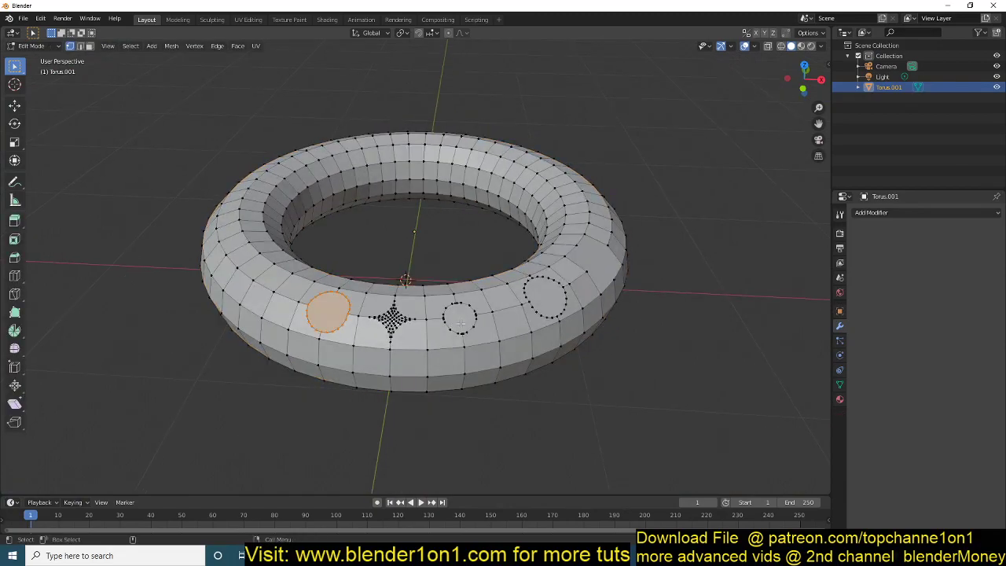
Step: Inset the newly rounded face by about 0.0155 m
scroll(460, 324, up, 8)
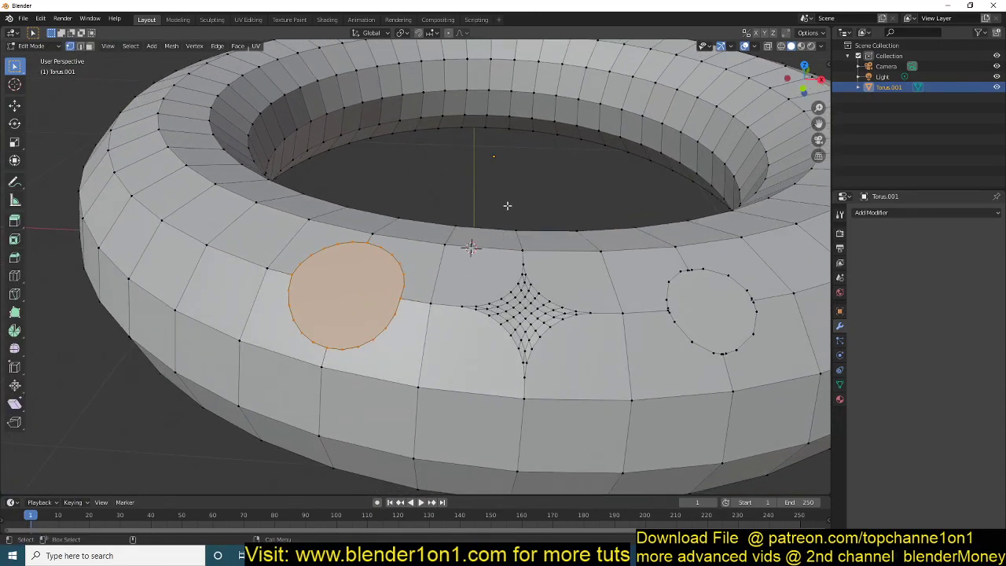
key(i)
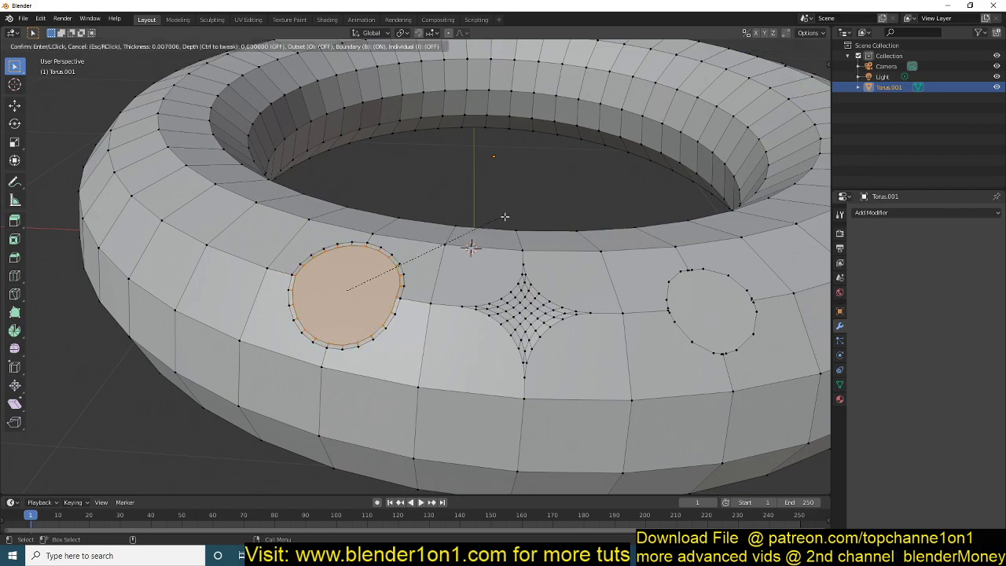
click(501, 219)
key(KP_Decimal)
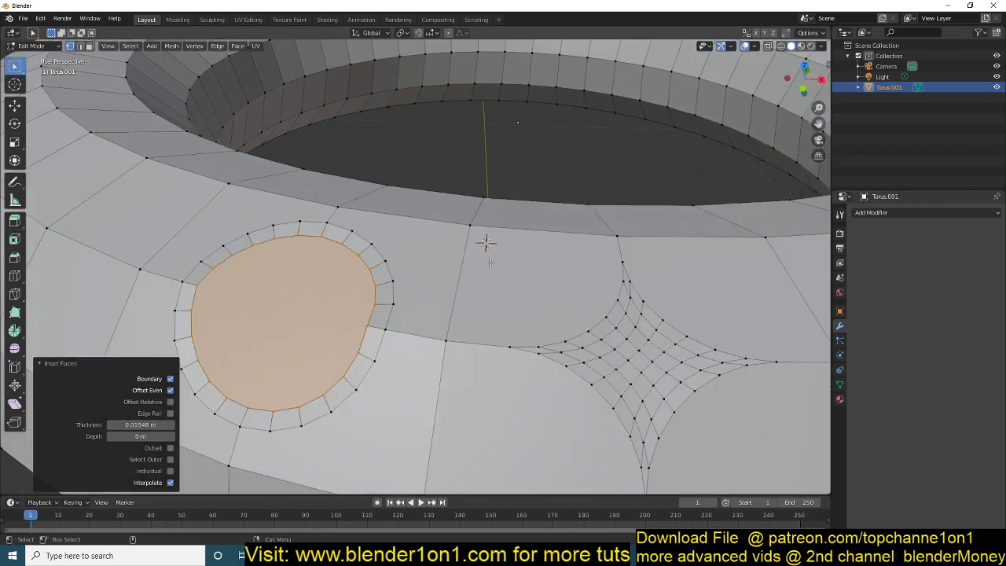
Step: In face selection mode, loop-select the ring of faces around the inset circle, and select the face loop along the torus's lower outer side
key(3)
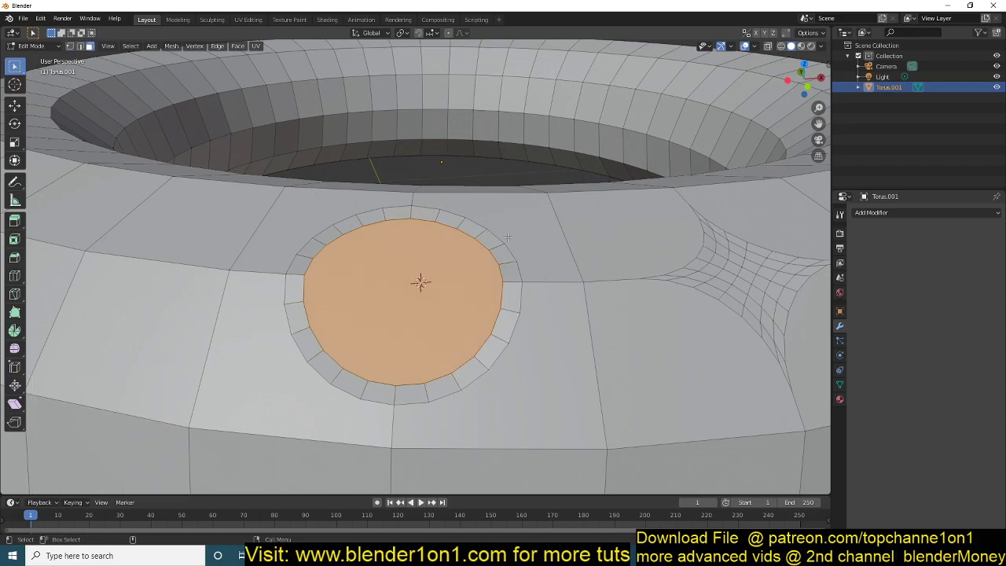
alt+click(512, 282)
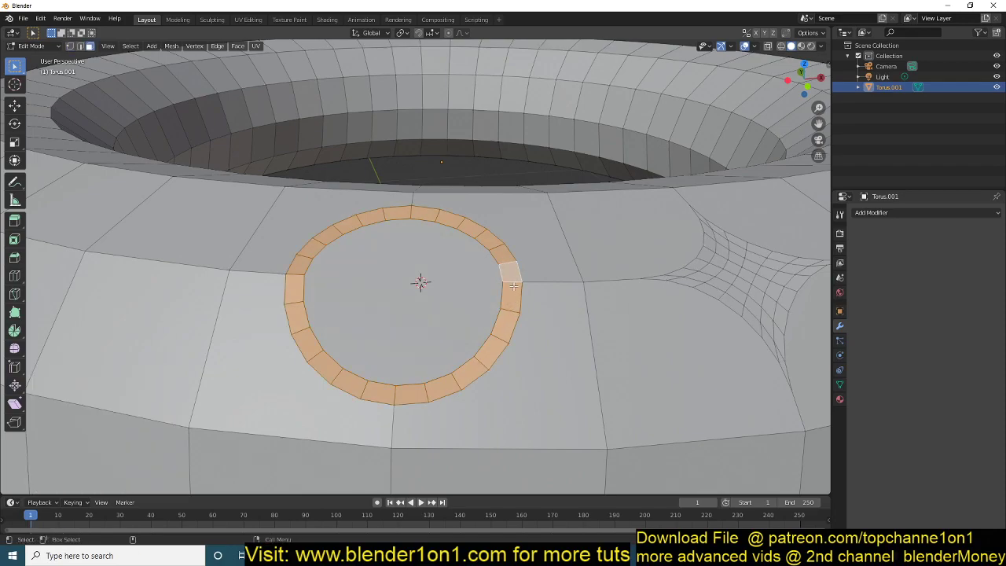
middle_drag(478, 319, 468, 280)
alt+click(467, 281)
alt+click(465, 346)
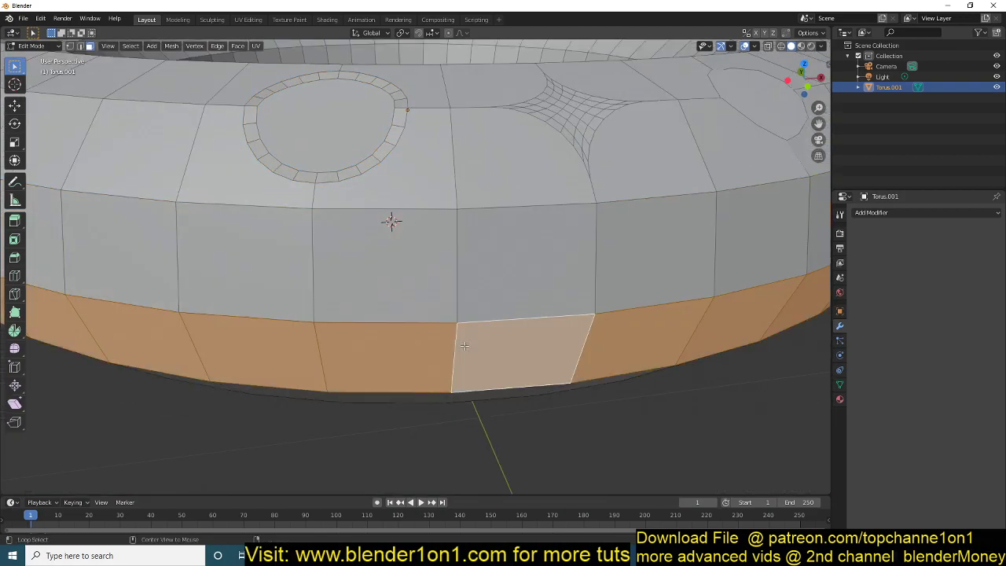
Step: Select several face loops around and across the torus, ending with the loop that wraps around the tube near the inset circle
alt+click(452, 271)
alt+click(482, 212)
alt+click(464, 260)
alt+click(410, 301)
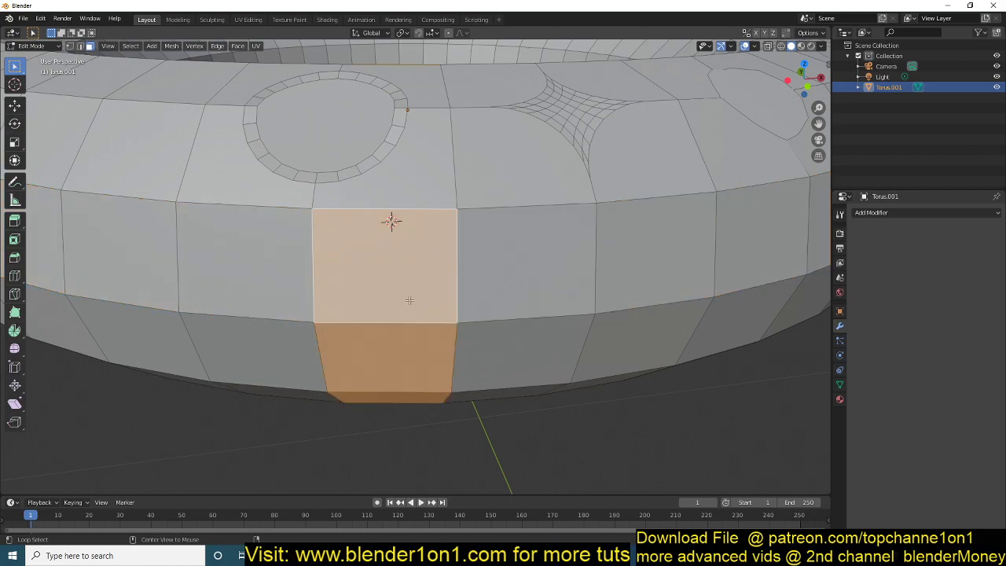
scroll(463, 287, down, 5)
middle_drag(463, 288, 505, 267)
scroll(515, 312, up, 2)
scroll(556, 323, down, 1)
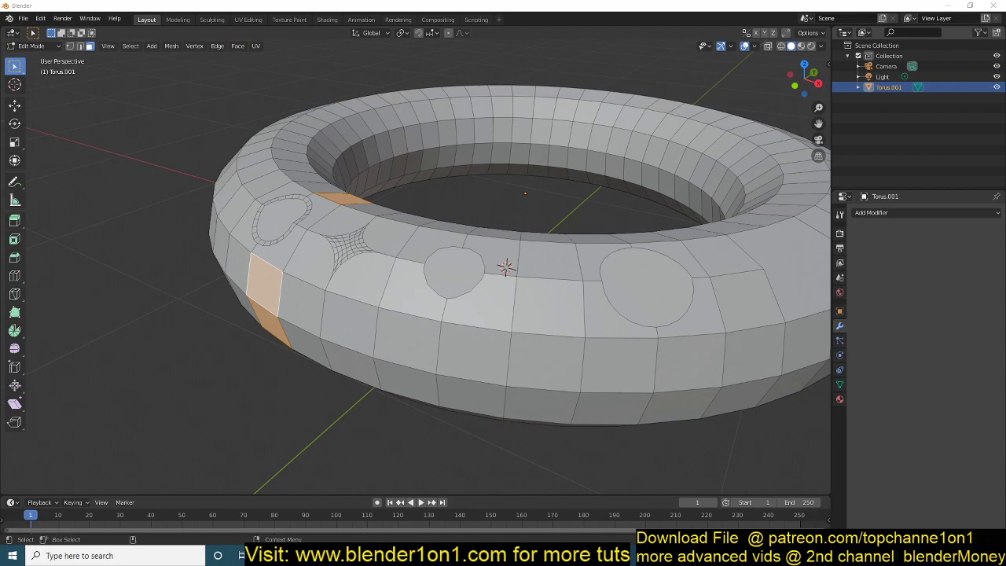
Step: Return to Object Mode, view the torus in wireframe and set the viewport shading back to Solid
click(501, 169)
key(Tab)
shift+middle_drag(435, 187, 401, 192)
scroll(468, 204, down, 2)
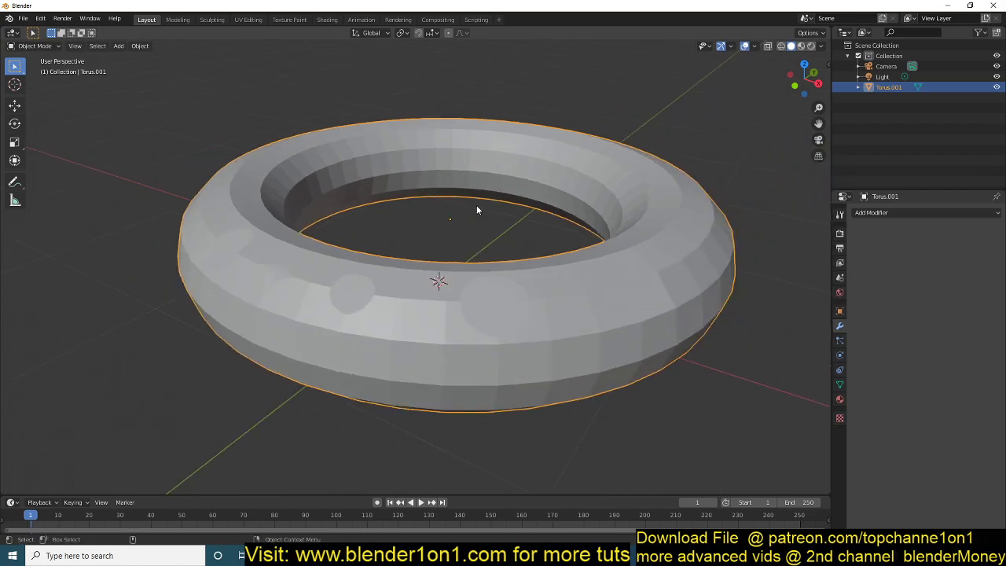
key(shift+z)
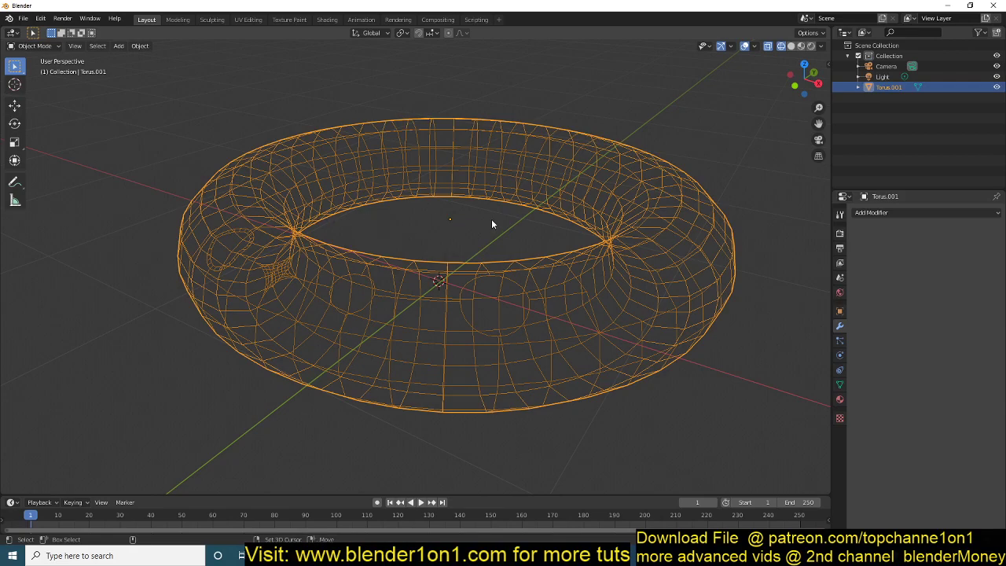
key(shift+z)
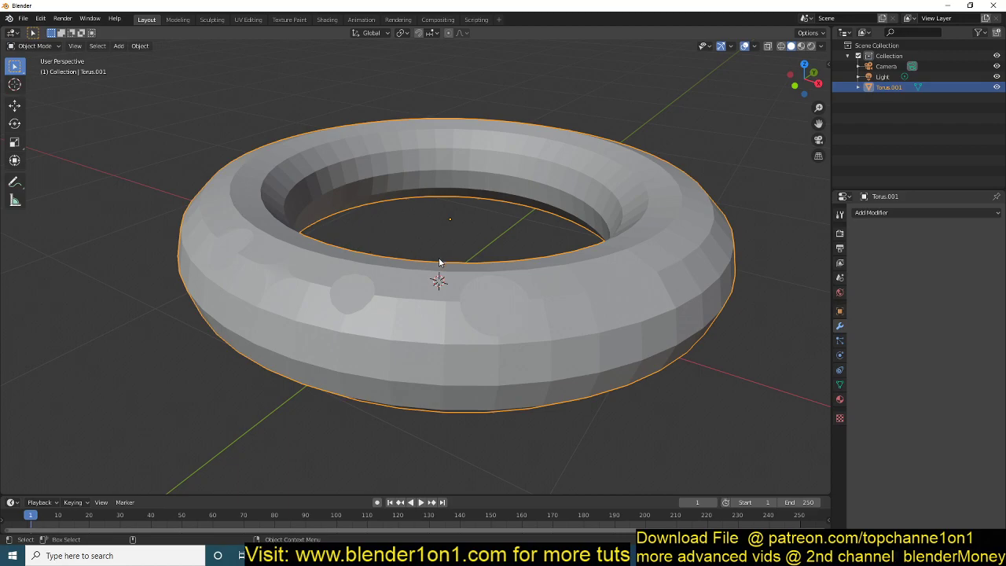
key(z)
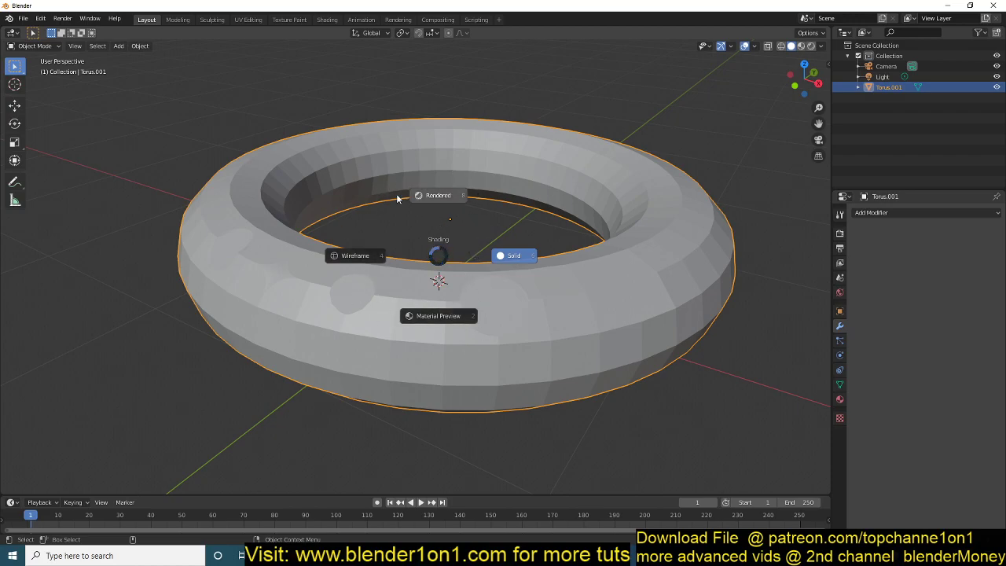
click(507, 253)
middle_drag(498, 250, 546, 240)
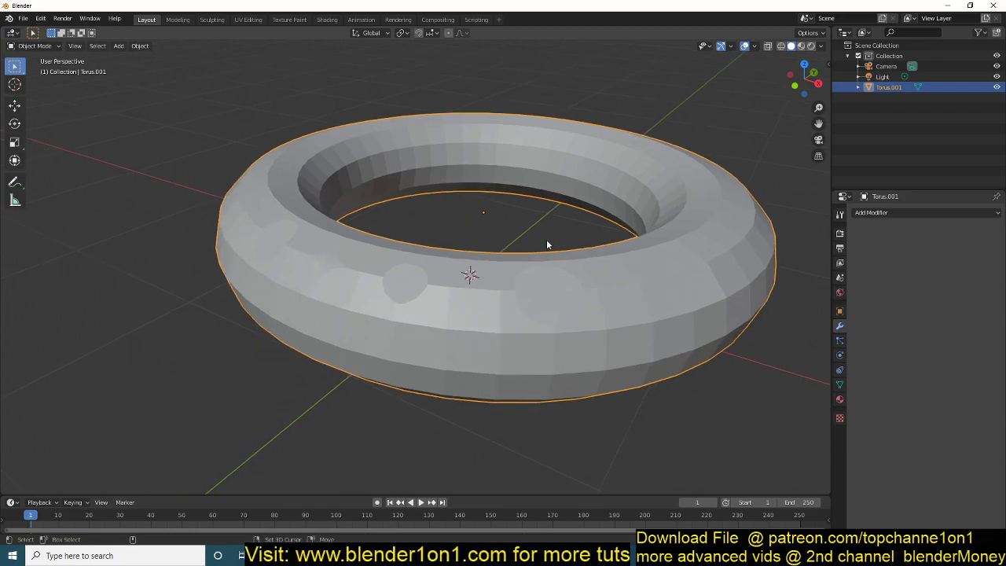
Step: Toggle the viewport overlays off and on repeatedly to compare the torus with and without grid, outline and 3D cursor
key(shift+alt+z)
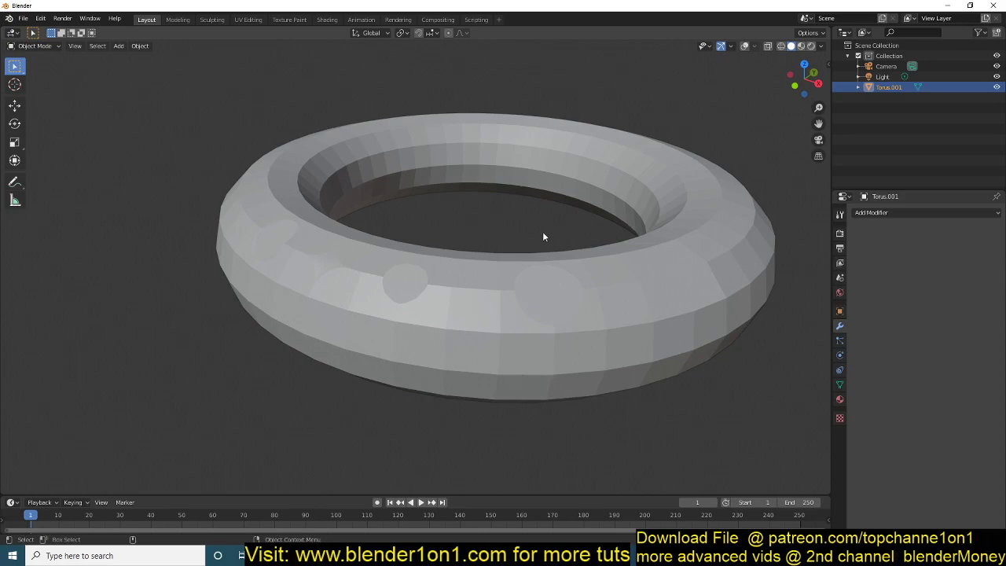
scroll(440, 144, down, 2)
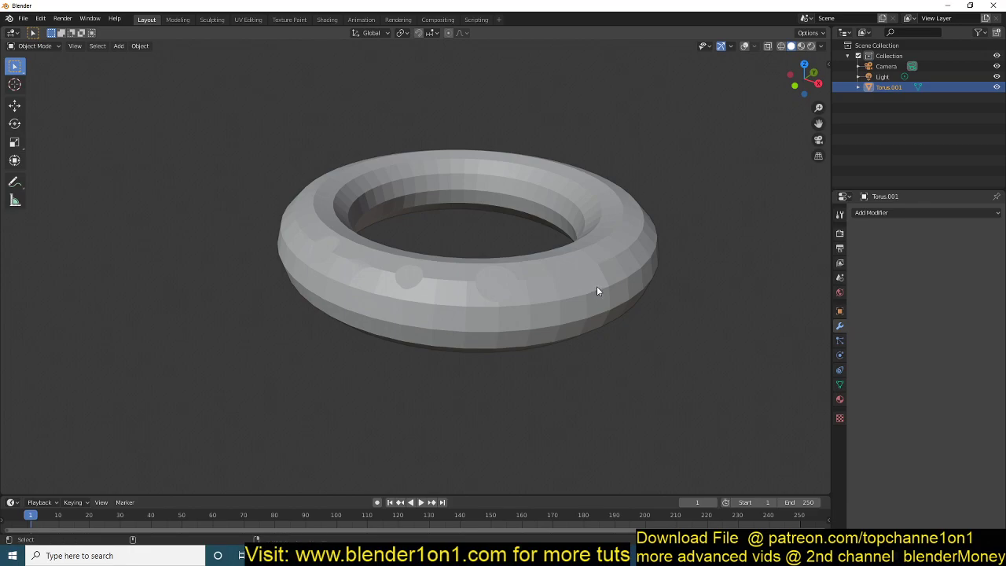
key(shift+alt+z)
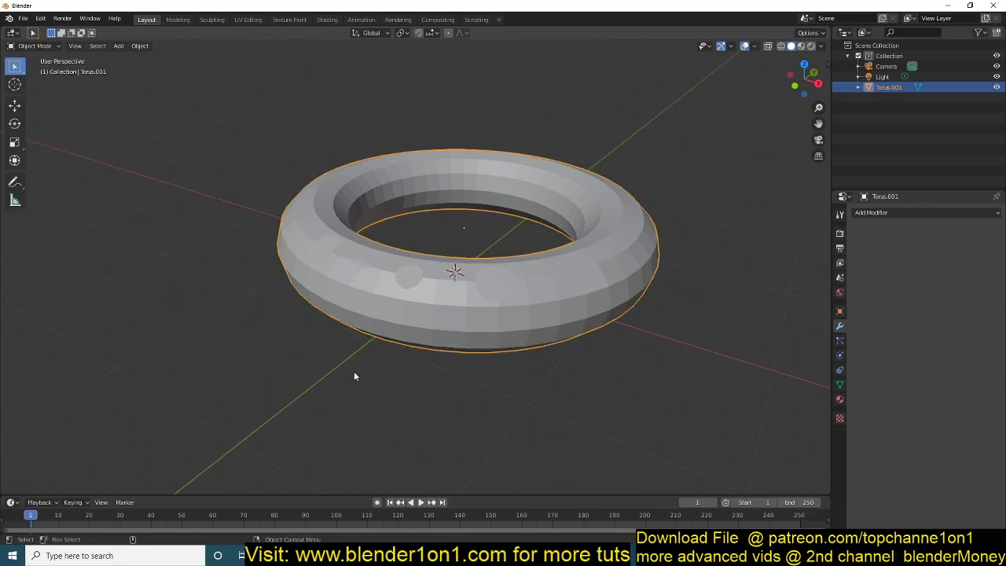
key(shift)
key(shift+alt+z)
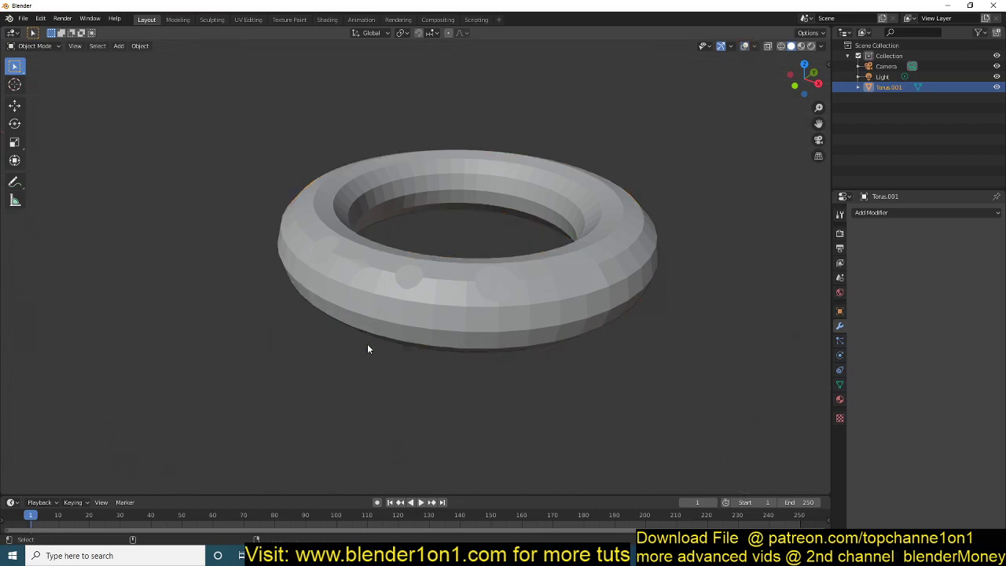
click(744, 47)
click(745, 47)
click(745, 46)
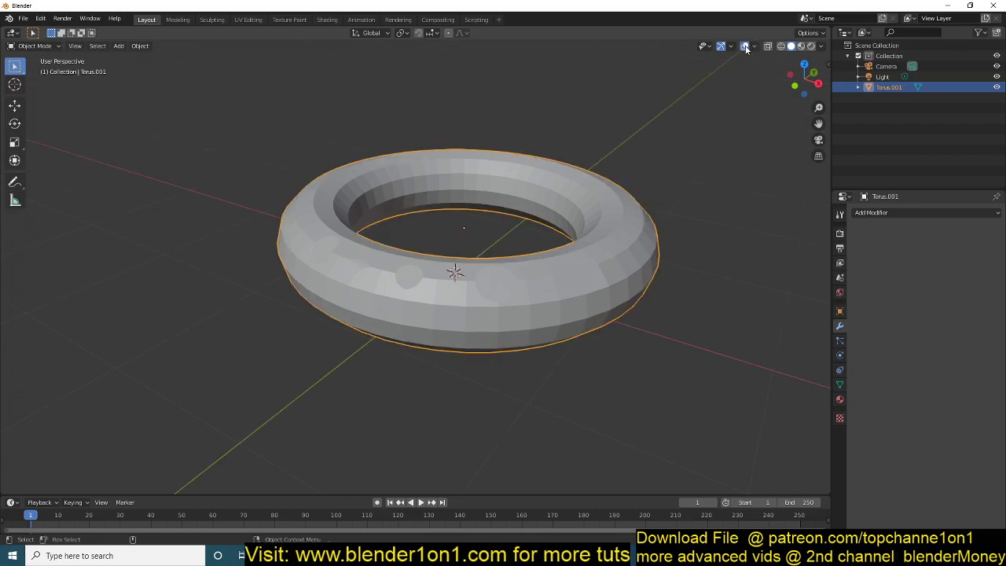
click(745, 46)
click(745, 46)
click(744, 46)
click(744, 47)
click(745, 46)
click(745, 46)
click(745, 46)
click(745, 46)
Step: Check the torus in wireframe, return to solid shading and toggle X-ray on and off
key(shift)
key(shift+z)
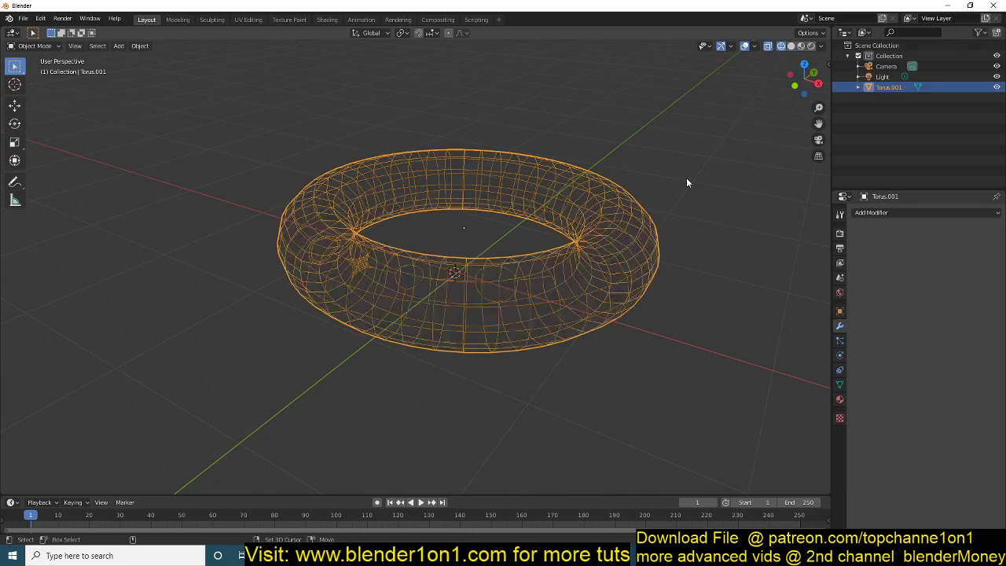
key(shift+z)
click(768, 46)
click(768, 45)
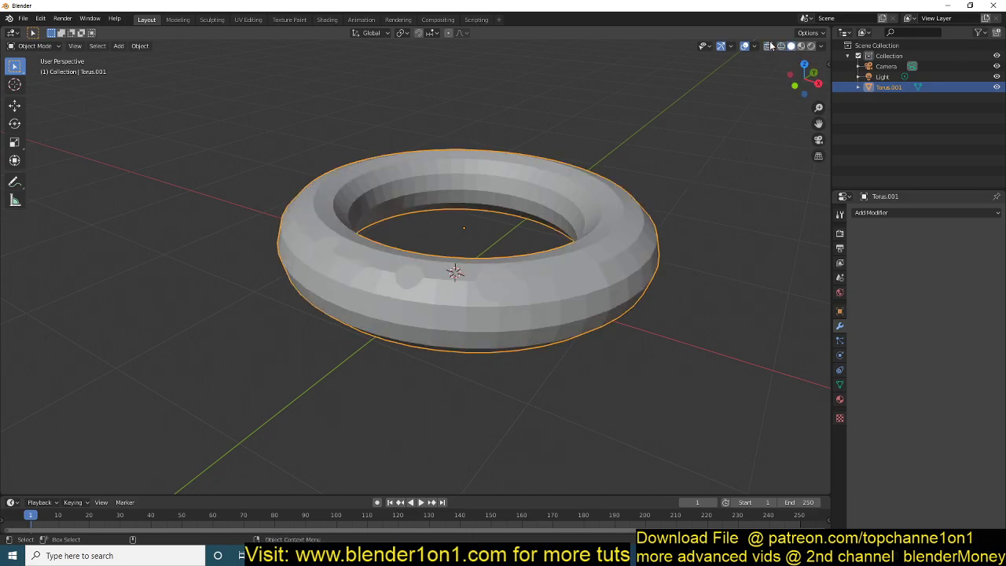
click(768, 46)
click(768, 45)
Step: Alternate the viewport shading between wireframe and solid, ending in wireframe
click(780, 45)
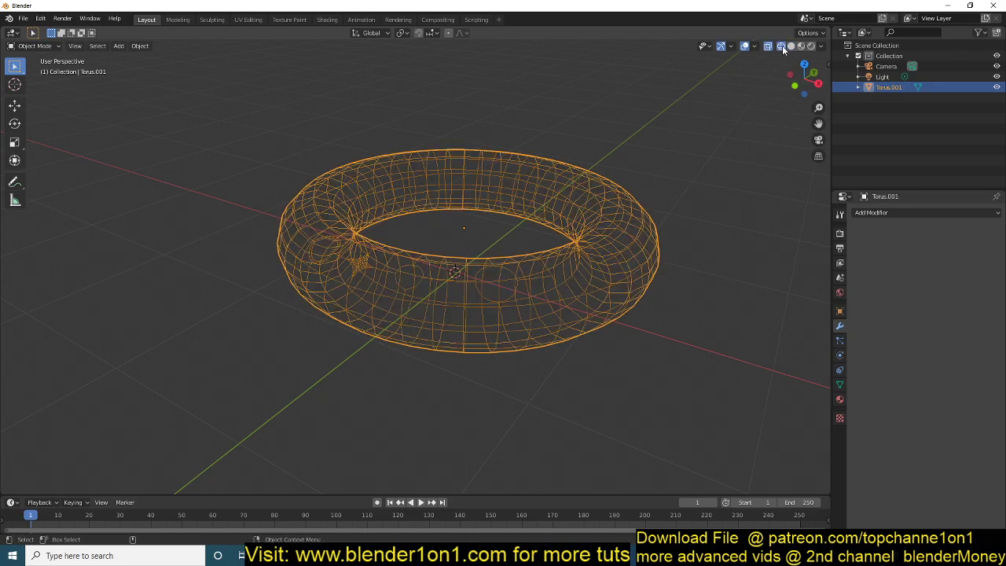
click(790, 45)
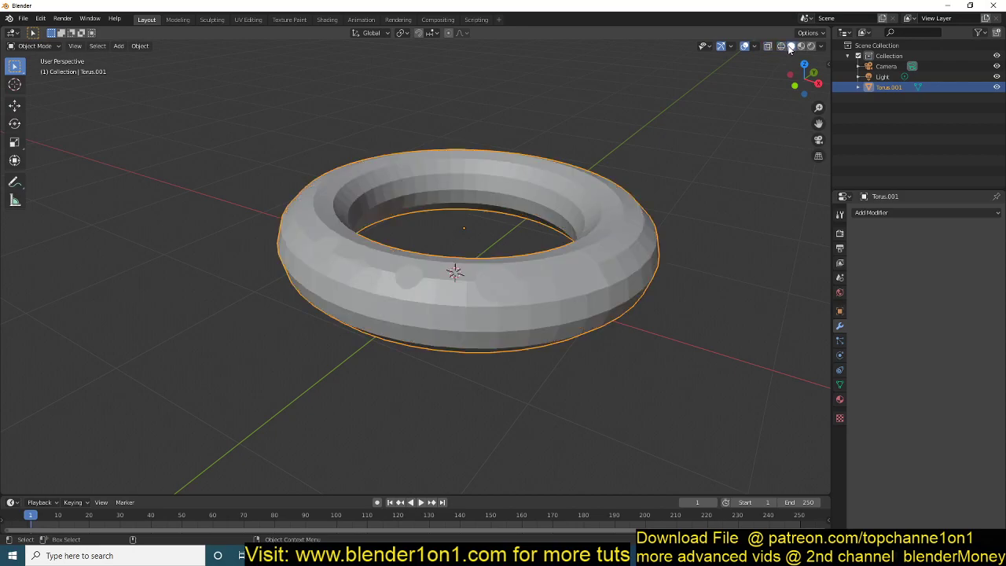
click(780, 46)
click(790, 45)
click(782, 45)
click(791, 46)
click(781, 45)
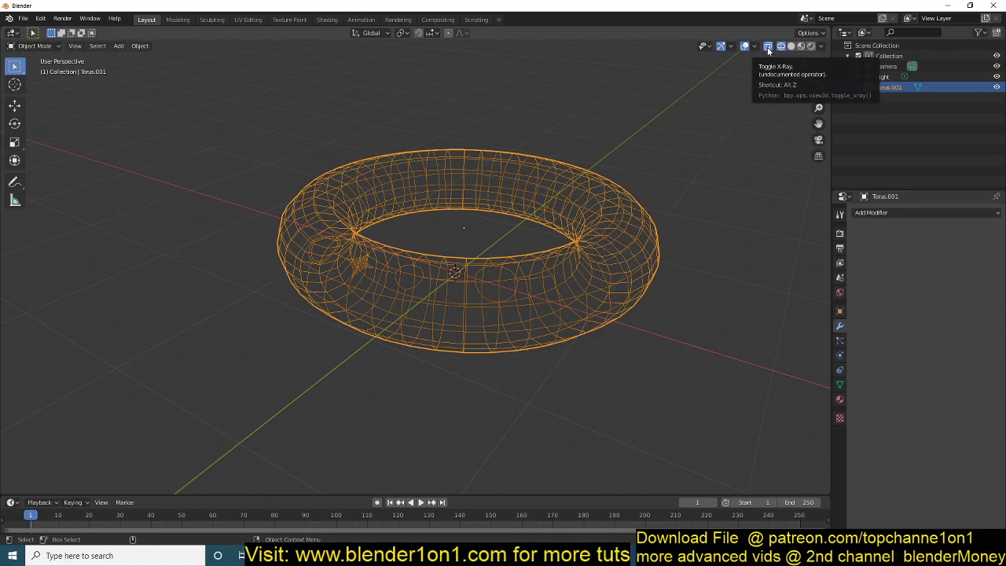
Step: Toggle X-ray in wireframe to compare the torus with and without its hidden lines, and return to solid shading
key(alt+z)
key(alt+z)
key(alt+z)
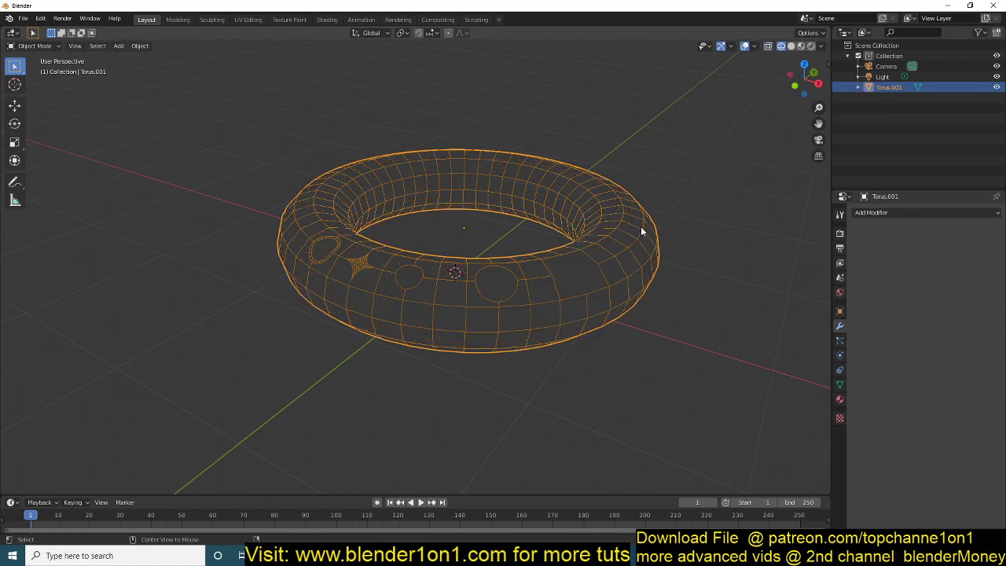
key(alt+z)
click(791, 46)
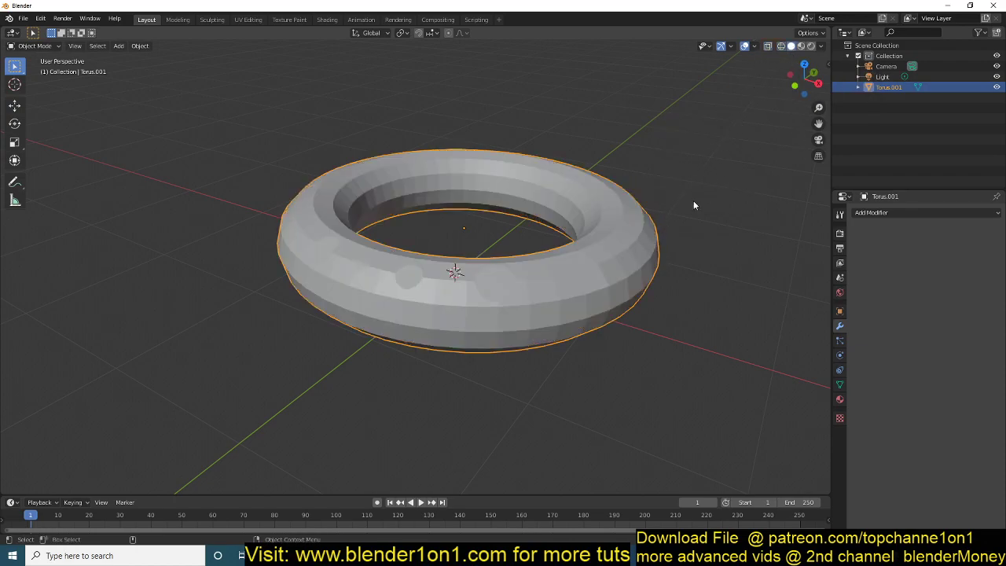
Step: Turn on X-ray in solid shading, deselect the torus and view it from the side and below
key(shift+z)
key(shift+z)
key(alt+z)
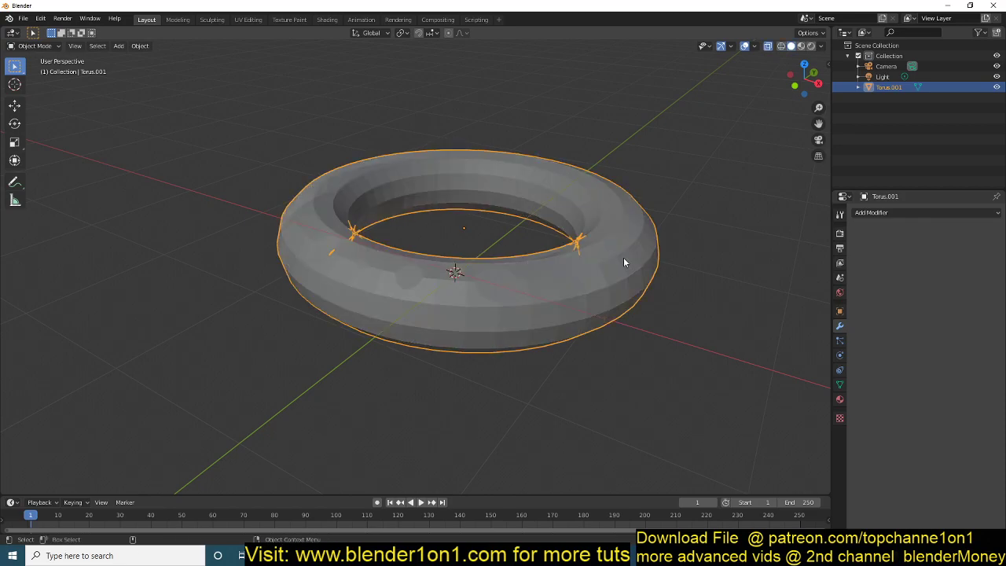
middle_drag(623, 259, 668, 229)
click(663, 265)
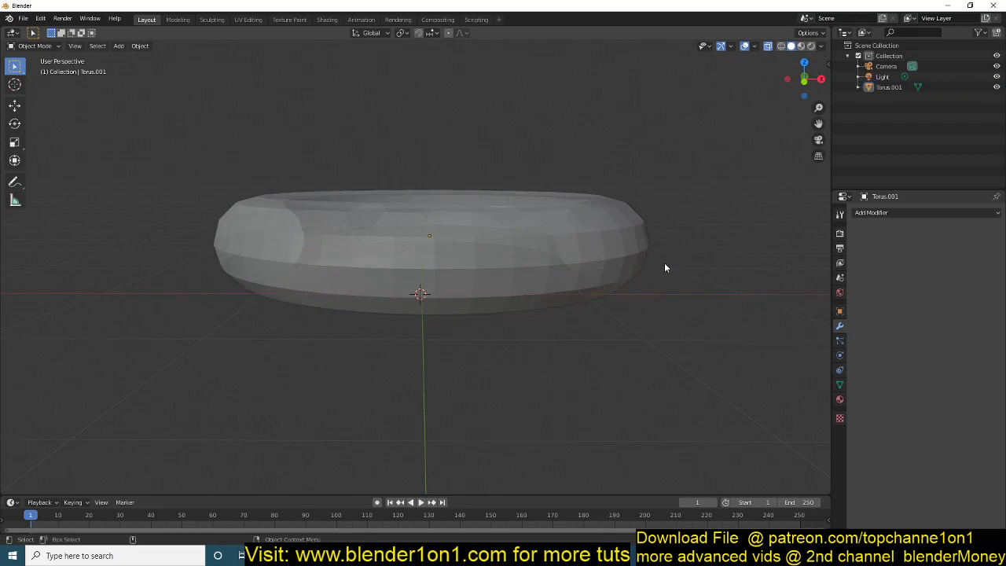
middle_drag(663, 265, 635, 233)
Step: Add a cylinder scaled to about 0.458 and set the solid shading to random object colors
key(shift+a)
mouse_move(452, 304)
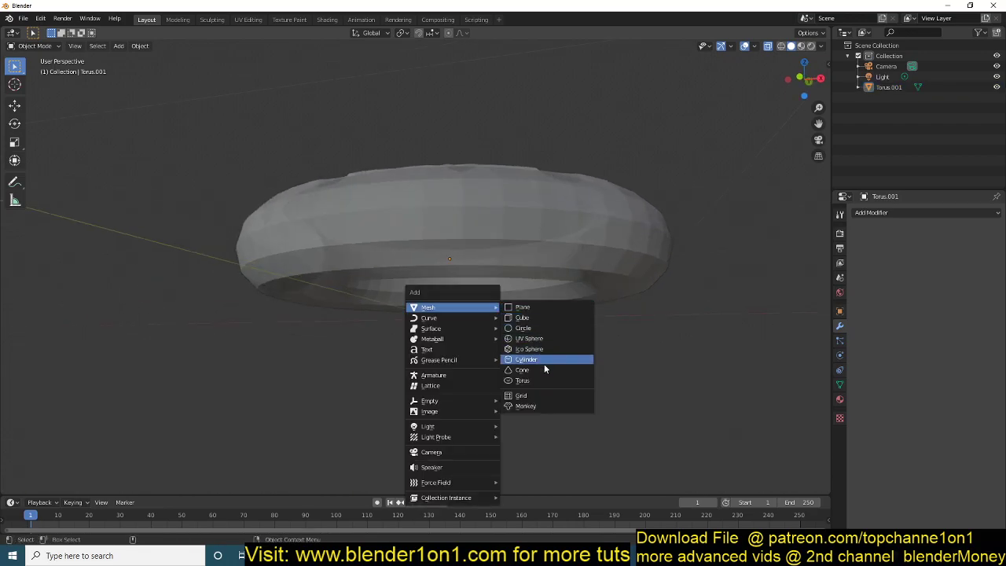
click(542, 357)
key(s)
click(479, 365)
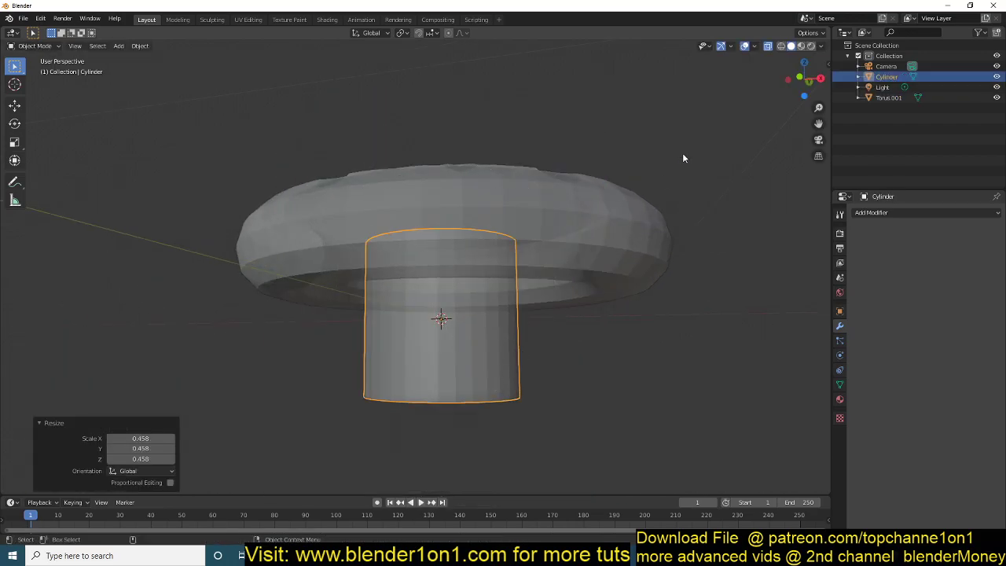
click(821, 48)
click(813, 197)
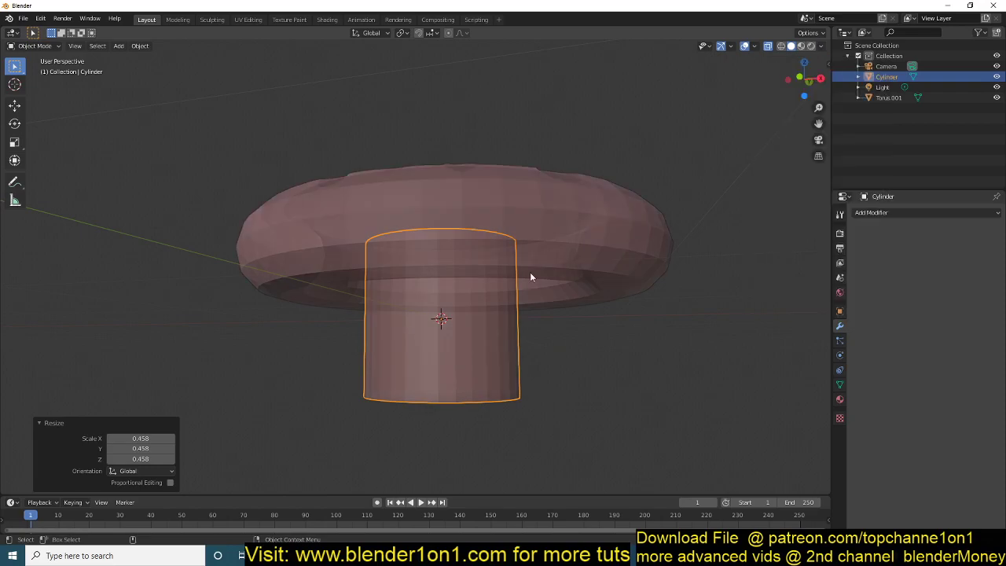
Step: Duplicate the cylinder with an offset of about 0.23 m and scale the copy to about 0.389
key(shift+d)
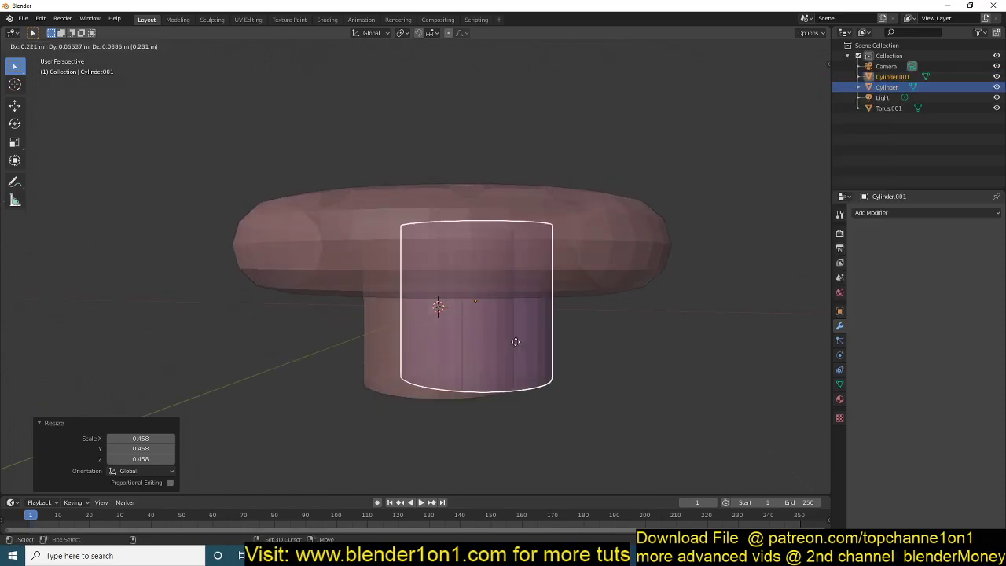
click(516, 341)
key(s)
click(513, 333)
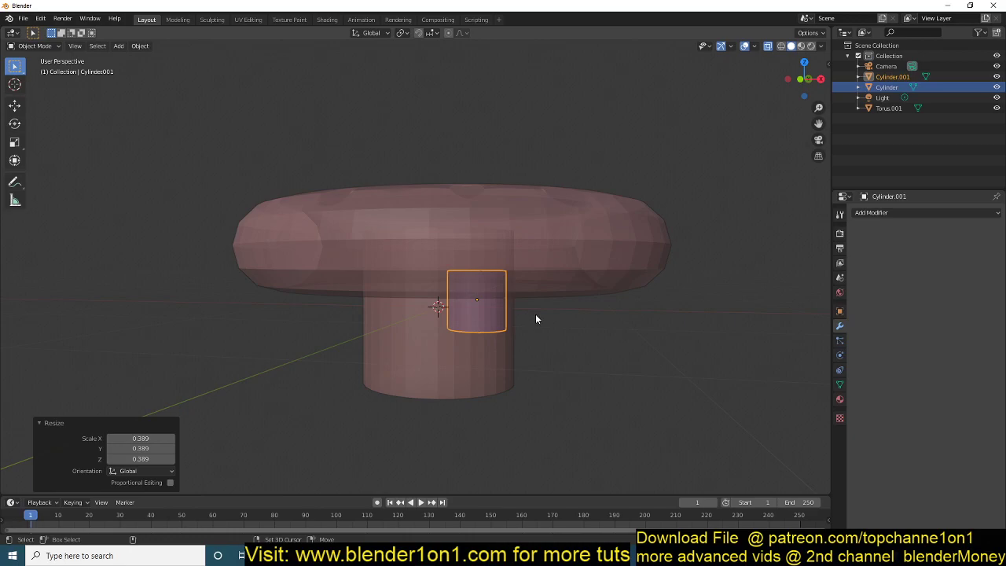
Step: Duplicate the small cylinder, place the copy up and to the right inside the torus opening, and deselect everything
key(shift+d)
click(564, 277)
key(alt+a)
mouse_move(574, 276)
middle_down()
mouse_move(565, 302)
mouse_move(559, 281)
middle_up()
middle_drag(560, 246, 543, 272)
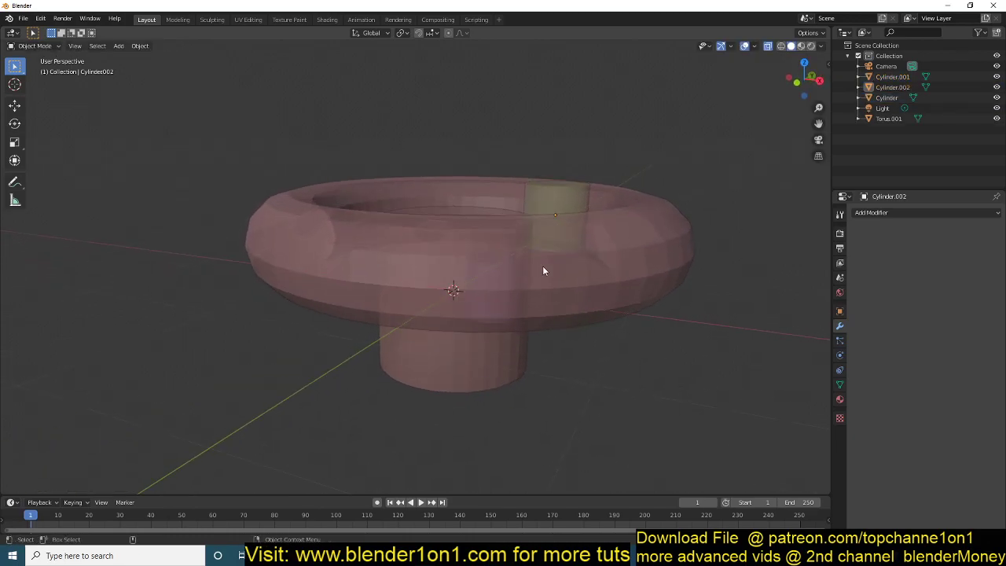
Step: Turn off X-ray with nothing selected and view the randomly colored torus and cylinders as opaque solids
click(561, 265)
key(alt+a)
key(alt+z)
middle_drag(632, 302, 566, 283)
scroll(584, 274, up, 2)
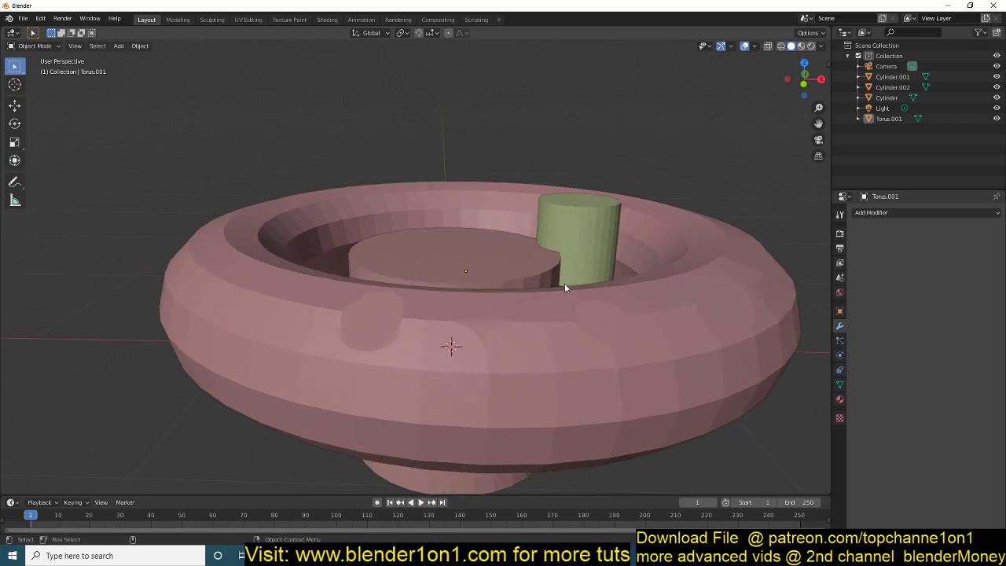
scroll(564, 283, down, 1)
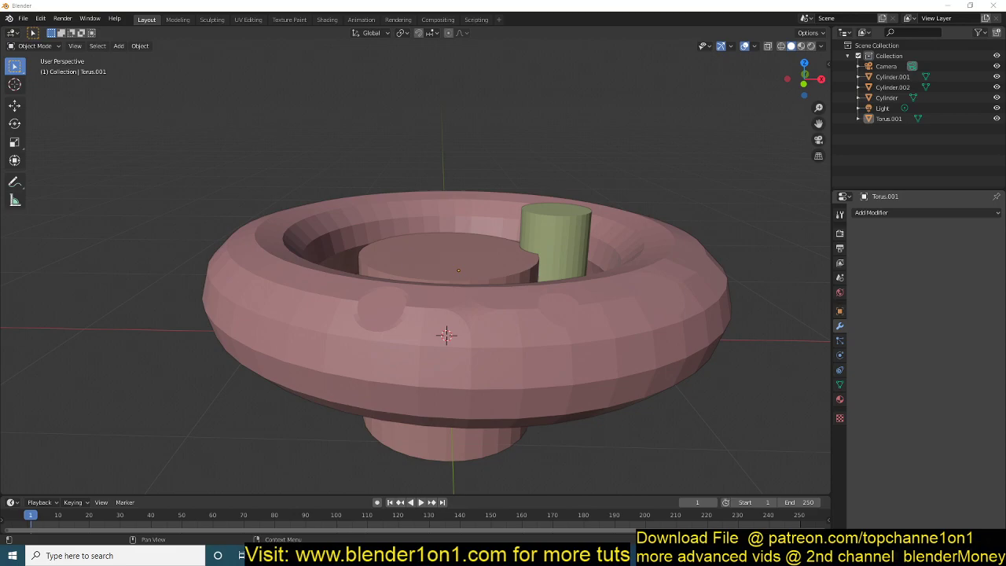
Step: Select the torus and all three cylinders and delete them
click(487, 260)
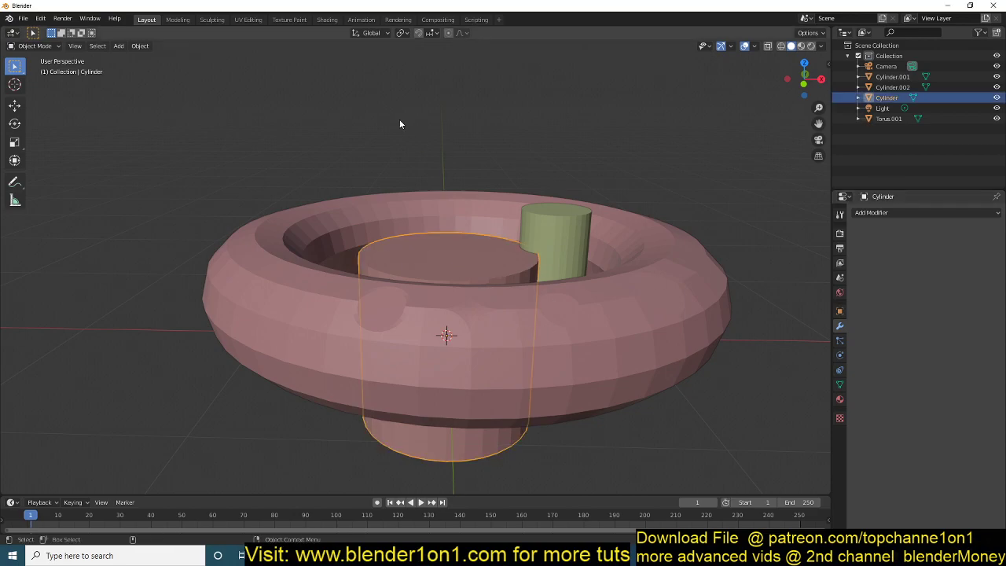
drag(298, 132, 540, 353)
key(Delete)
Step: Add a cube mesh and enter Edit Mode on it
key(shift+a)
mouse_move(433, 280)
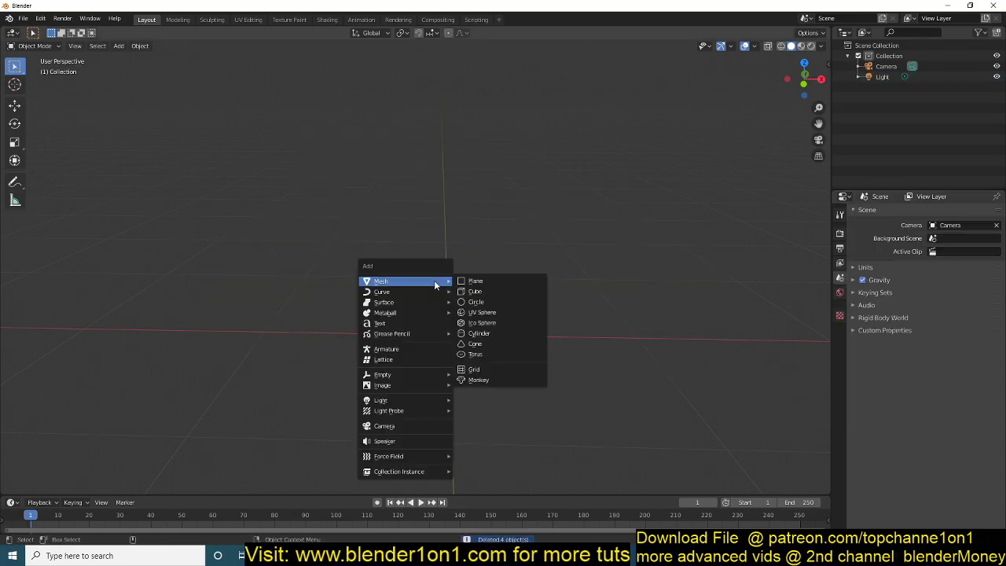
click(495, 291)
key(Tab)
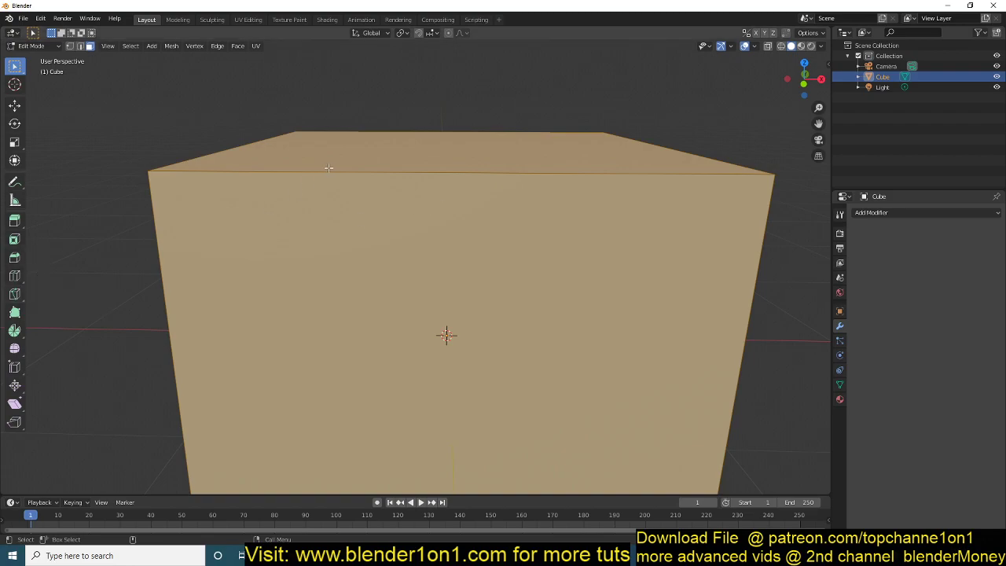
Step: Start the Knife tool at the cube's upper front edge, cancel it and deselect all of the cube's faces
key(k)
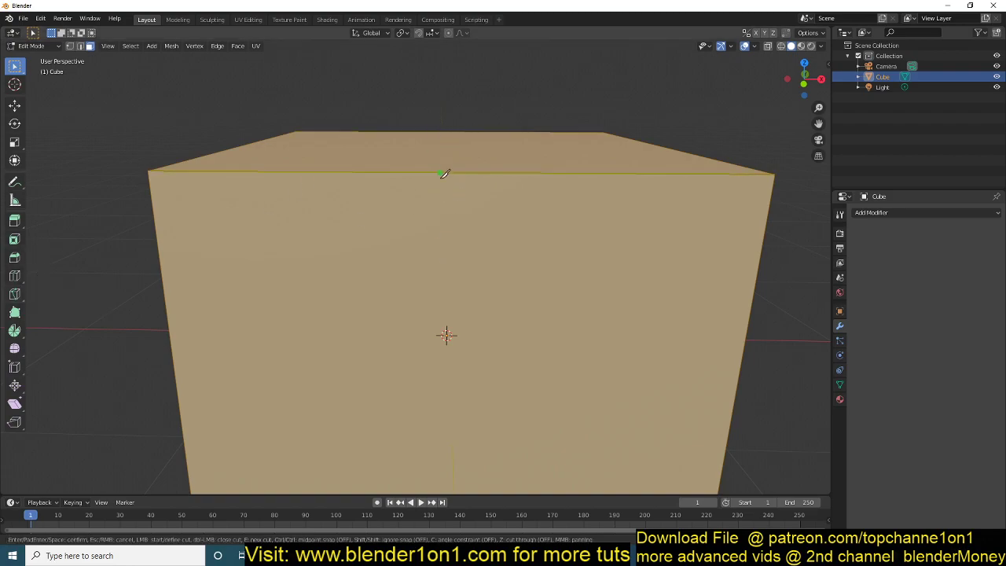
key(Escape)
scroll(482, 223, down, 5)
key(alt+a)
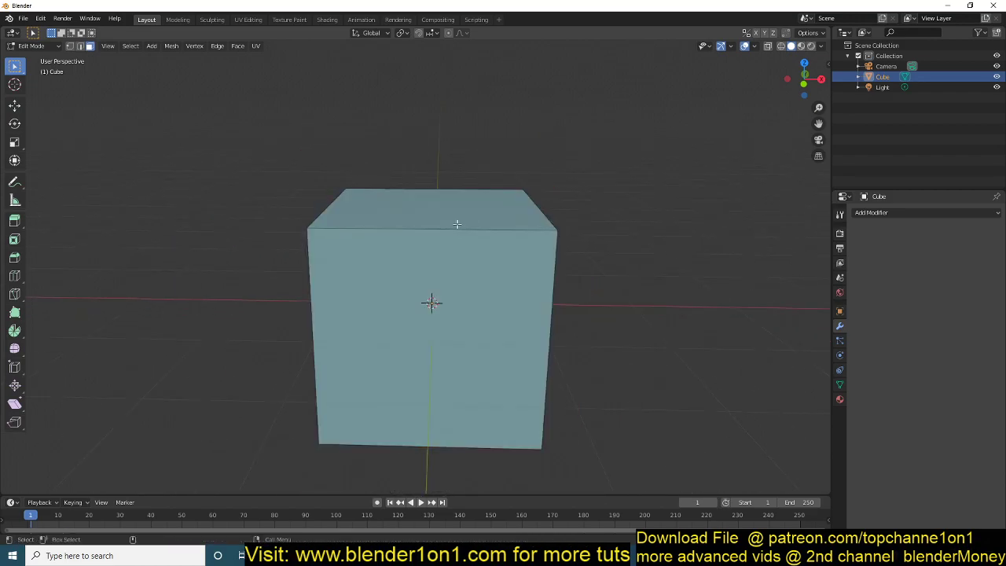
Step: Add two vertical loop cuts around the cube, perpendicular to each other and both centered without sliding
scroll(457, 223, up, 2)
key(ctrl+r)
click(455, 223)
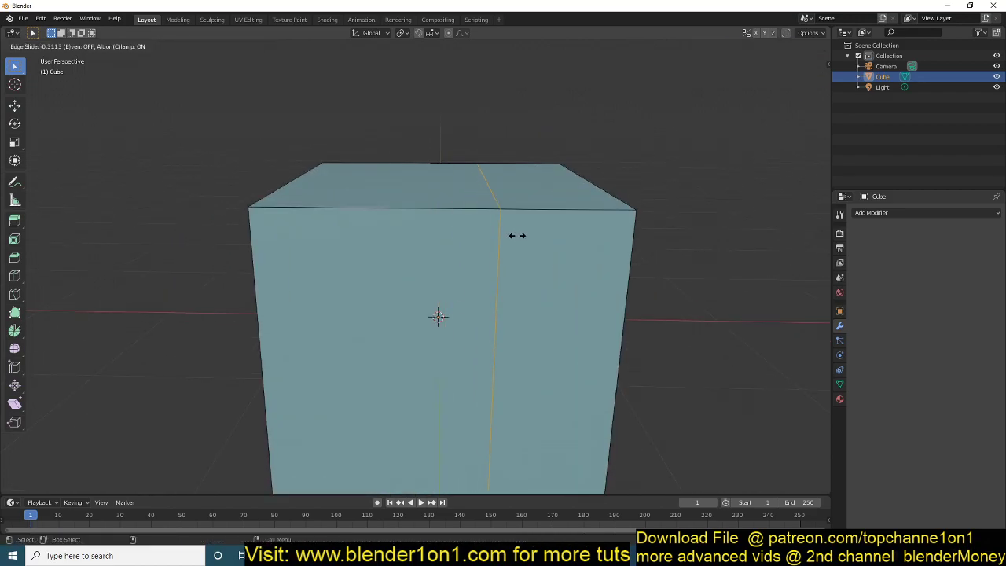
right_click(516, 234)
middle_drag(516, 235, 449, 256)
key(ctrl+r)
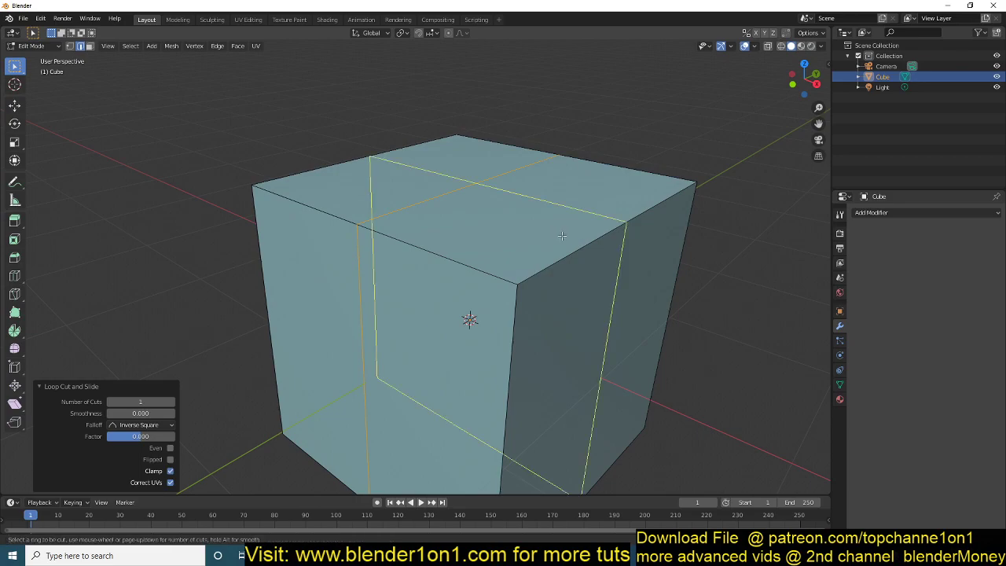
click(561, 235)
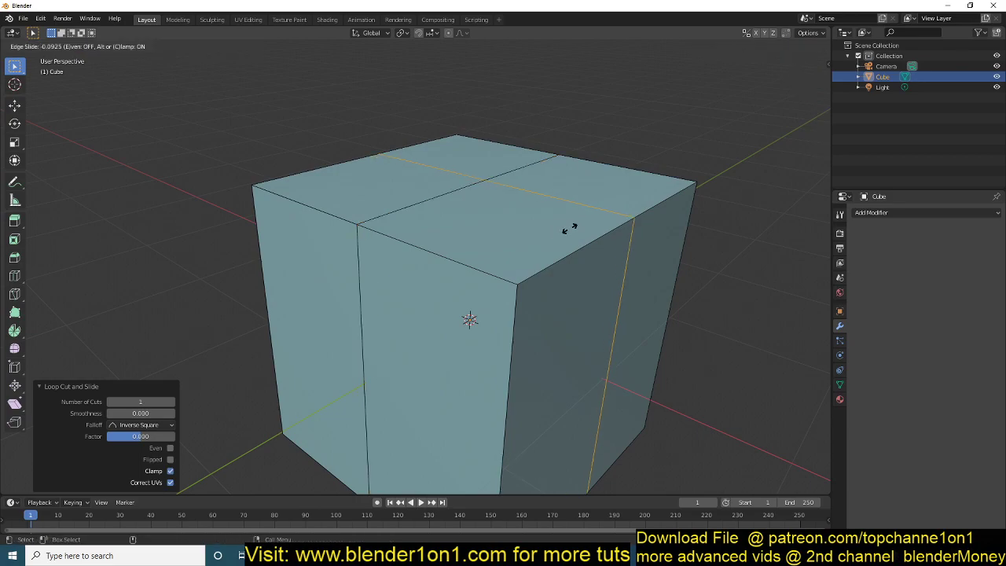
right_click(569, 228)
Step: Preview 18 parallel vertical loop cuts on one half of the cube and cancel them
key(ctrl+r)
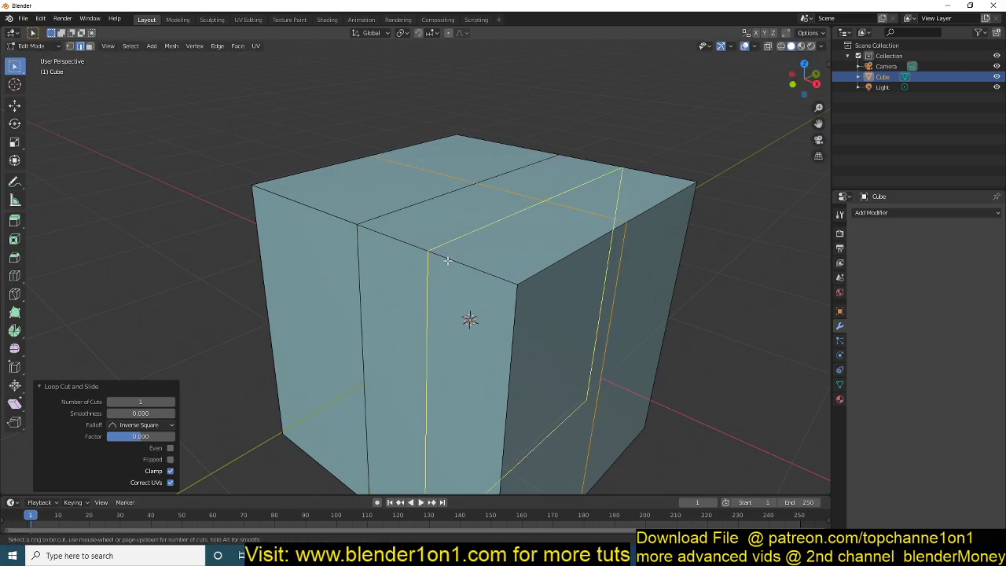
scroll(447, 260, up, 11)
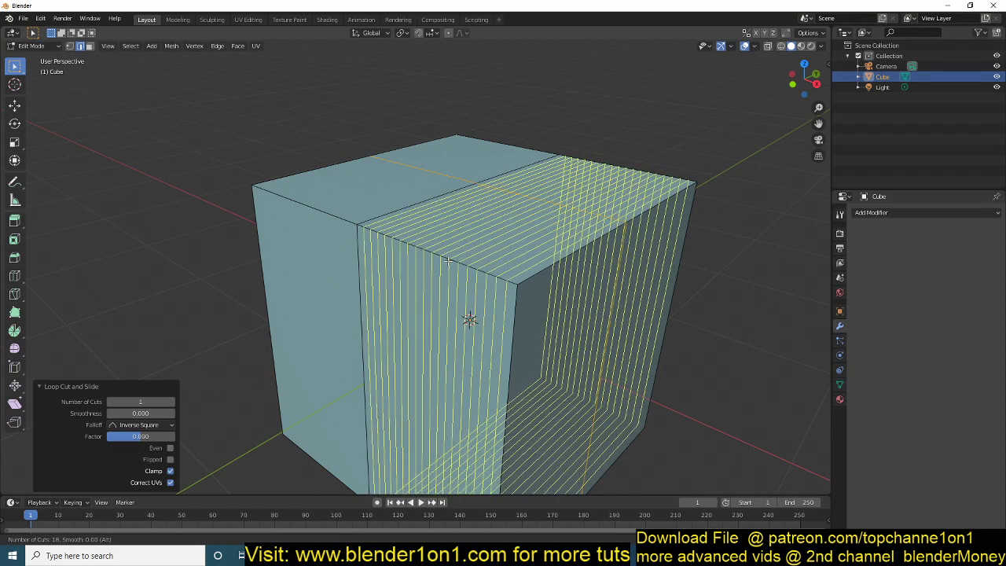
right_click(447, 260)
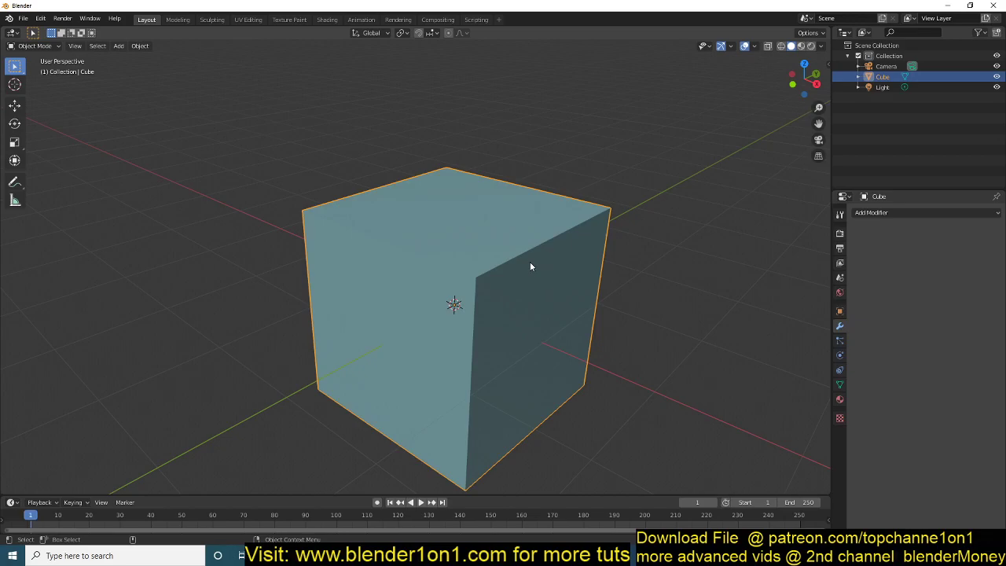
Step: Try subdivision levels 1, 2 and 3 on the cube in Object Mode and undo the subdivision
key(ctrl+1)
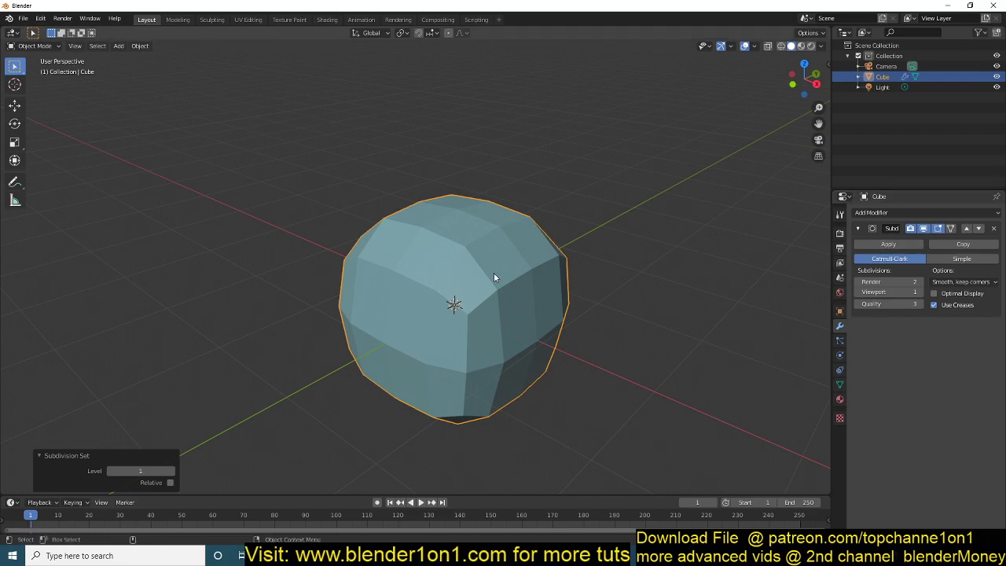
key(ctrl+2)
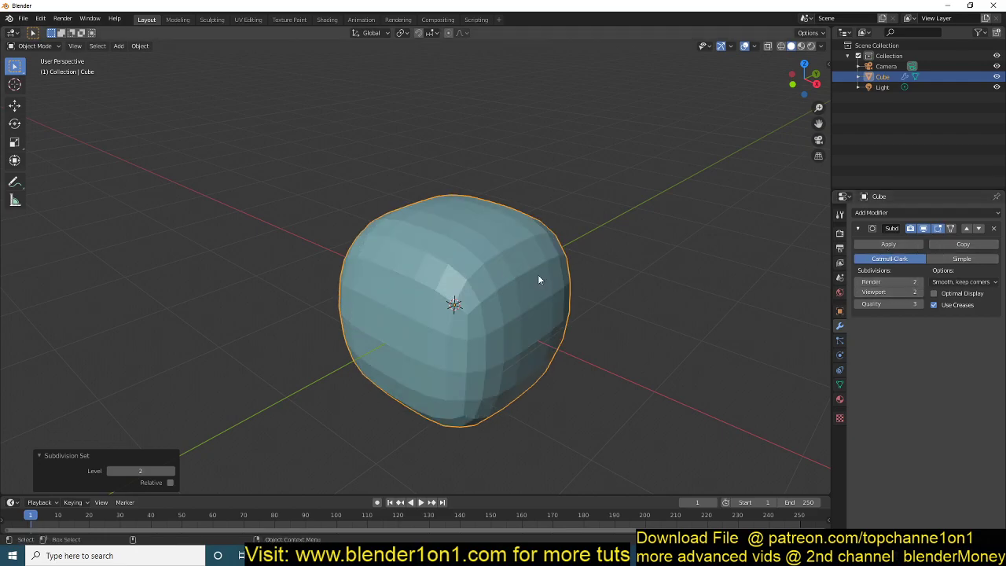
key(ctrl+3)
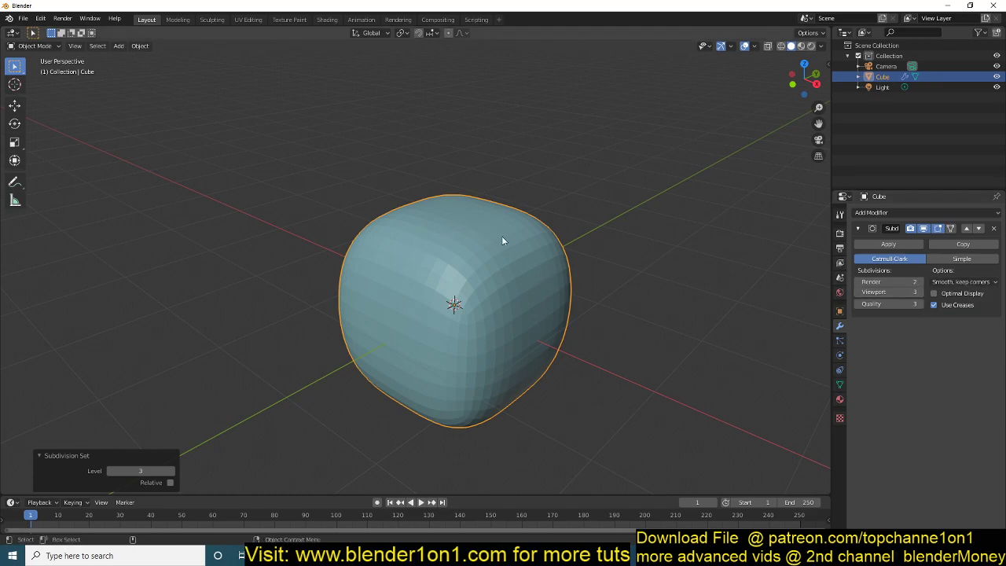
key(ctrl+z)
key(ctrl+z)
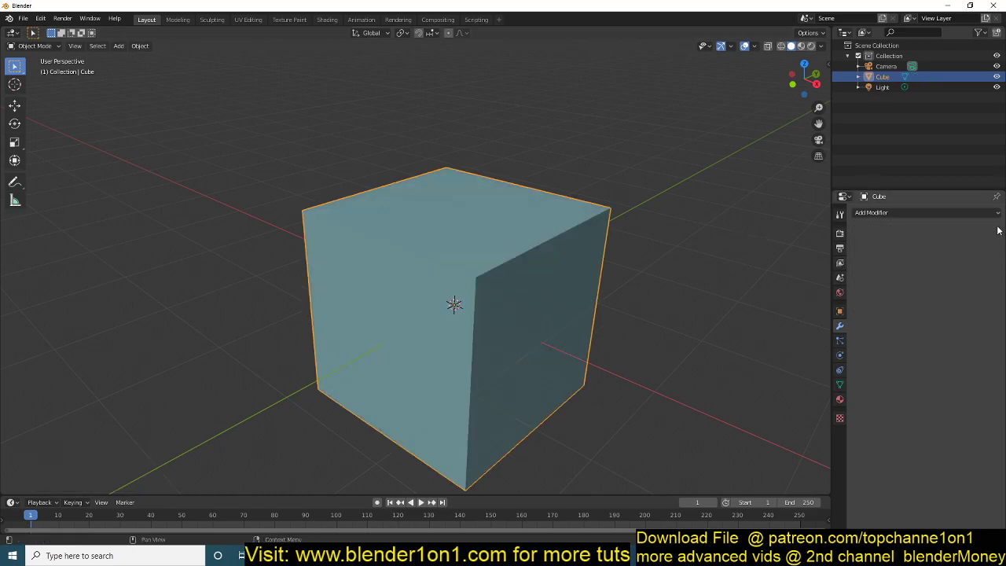
scroll(416, 192, down, 3)
middle_drag(416, 192, 424, 212)
scroll(424, 212, up, 1)
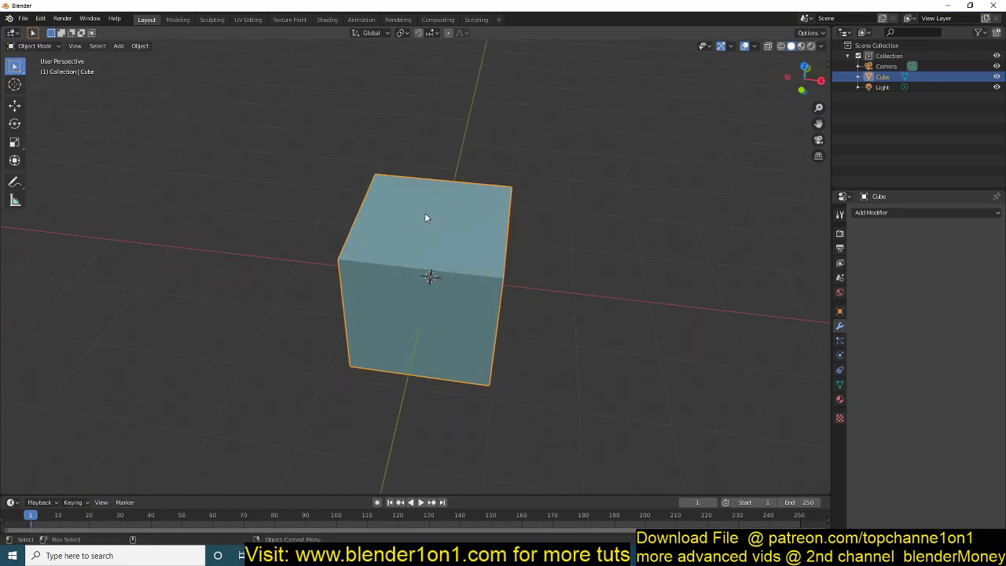